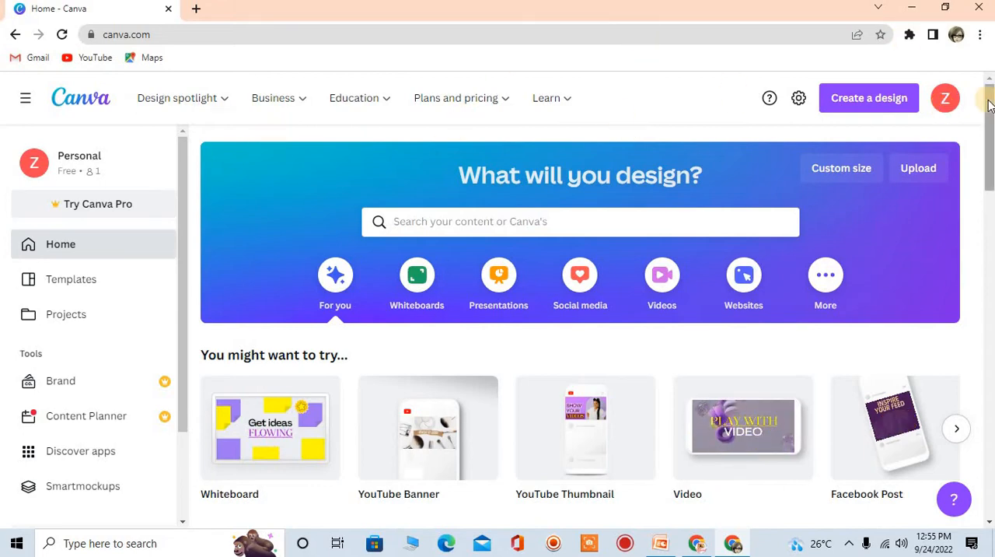
Open the templates collection and search it for "thumbnail"
{"action": "left_click_drag", "start_coordinate": [985, 155], "coordinate": [860, 93]}
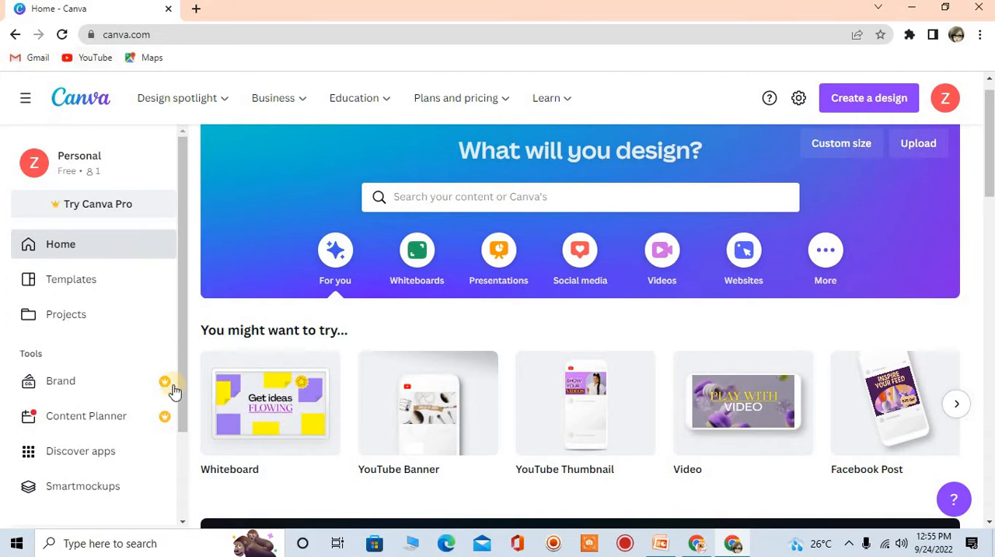
{"action": "left_click_drag", "start_coordinate": [178, 172], "coordinate": [178, 102]}
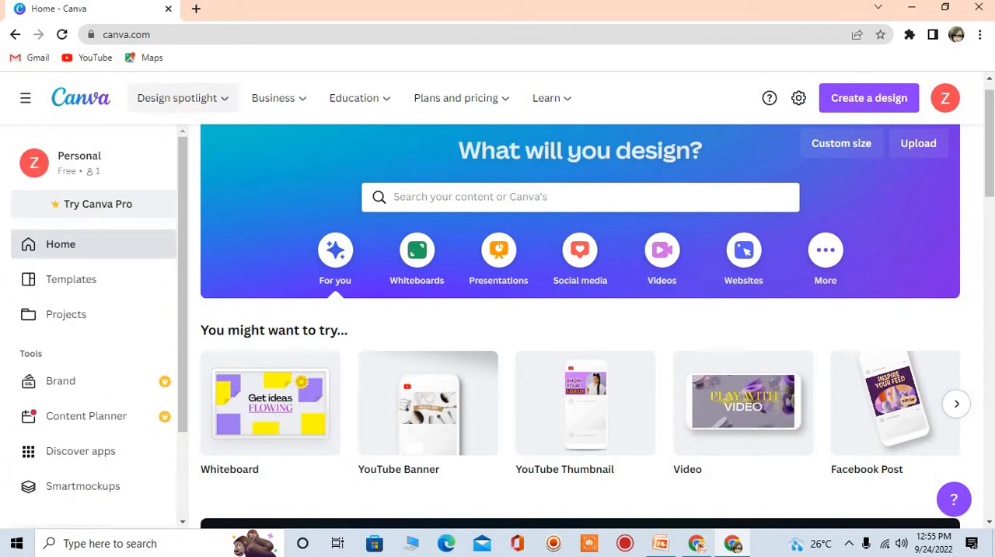
{"action": "left_click", "coordinate": [56, 287]}
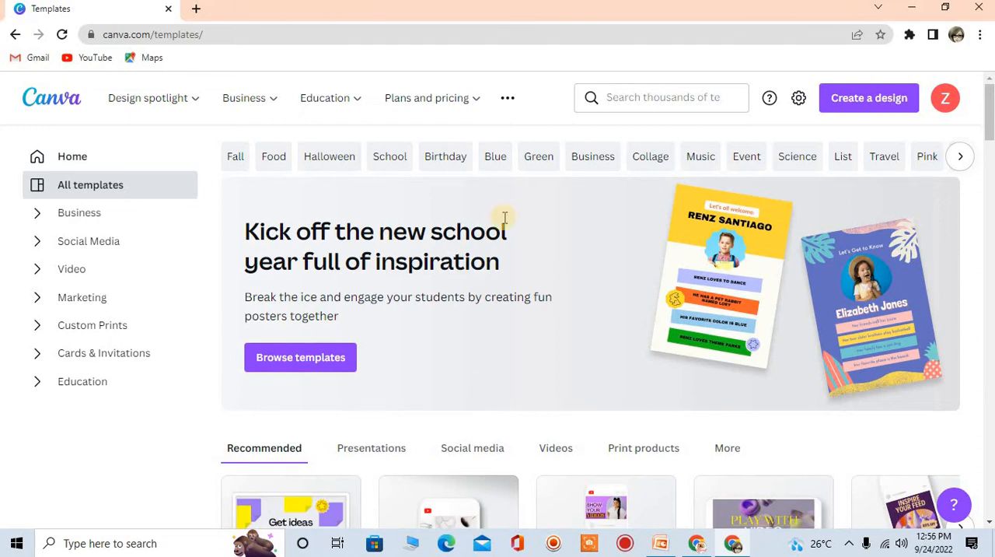
{"action": "left_click", "coordinate": [691, 93]}
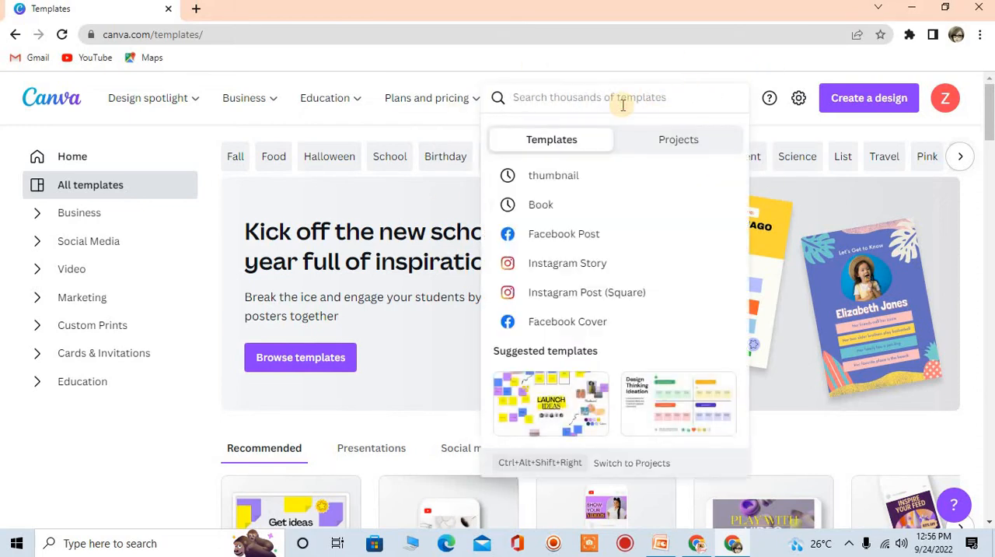
{"action": "left_click", "coordinate": [547, 174]}
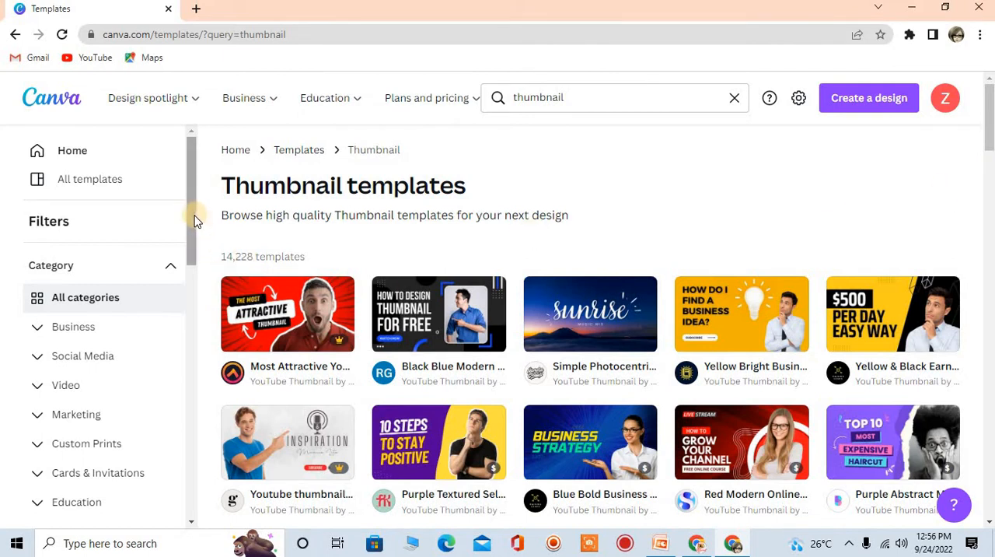
Examine the category, style, theme, price and color filters available for the thumbnail templates
{"action": "scroll", "coordinate": [190, 226], "scroll_direction": "down", "scroll_amount": 2}
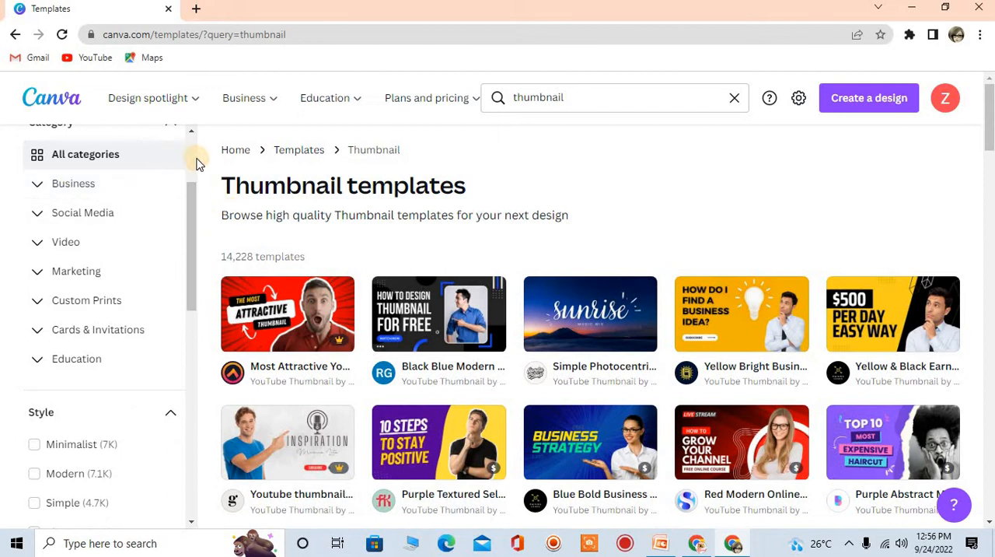
{"action": "scroll", "coordinate": [188, 151], "scroll_direction": "up", "scroll_amount": 2}
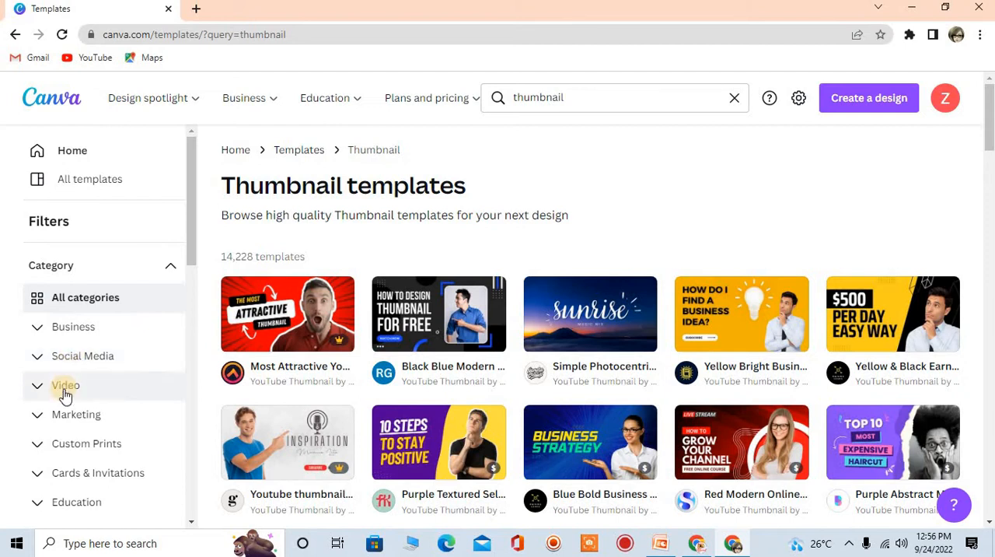
{"action": "left_click", "coordinate": [192, 522]}
{"action": "left_click", "coordinate": [192, 523]}
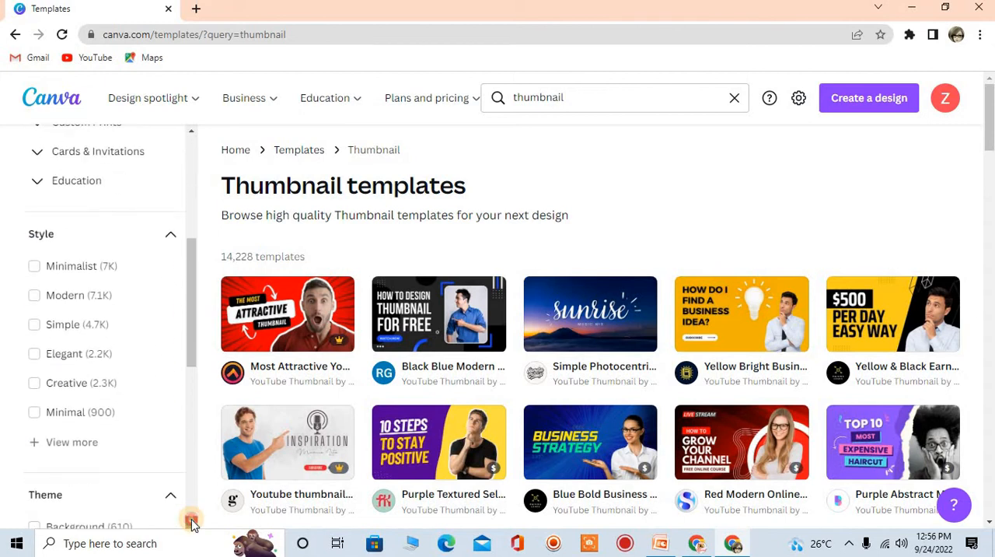
{"action": "left_click", "coordinate": [191, 522]}
{"action": "left_click", "coordinate": [192, 523]}
{"action": "left_click", "coordinate": [192, 522]}
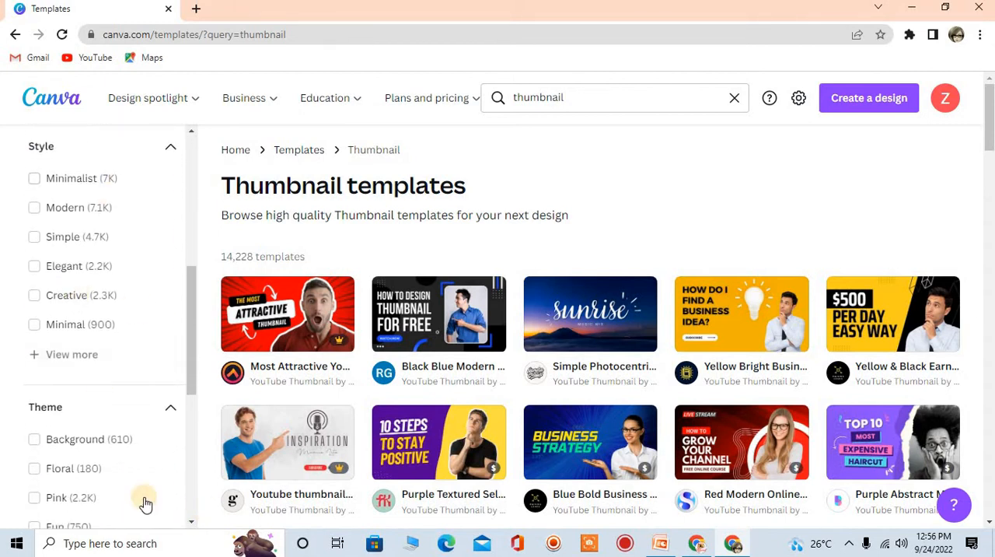
{"action": "left_click", "coordinate": [192, 522]}
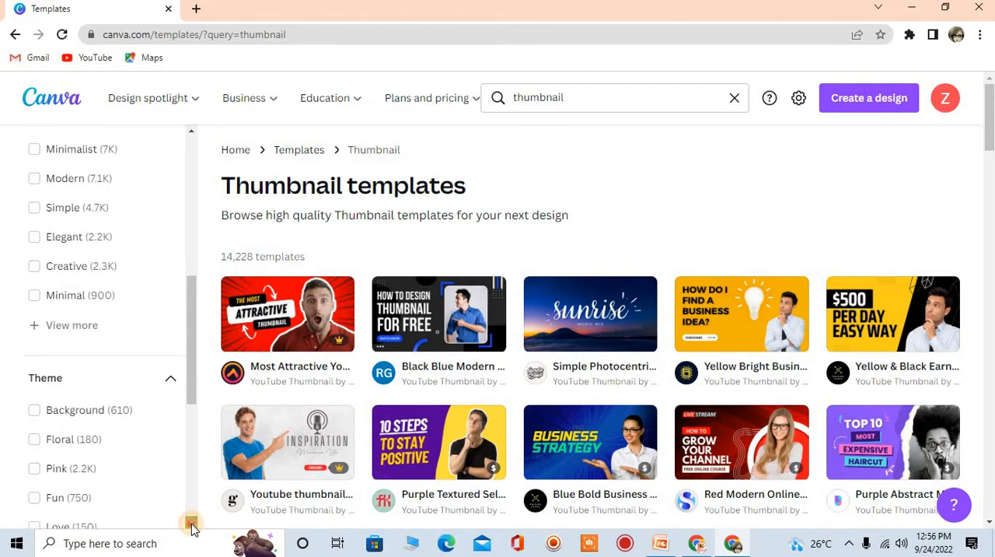
{"action": "left_click", "coordinate": [192, 522]}
{"action": "left_click", "coordinate": [192, 522]}
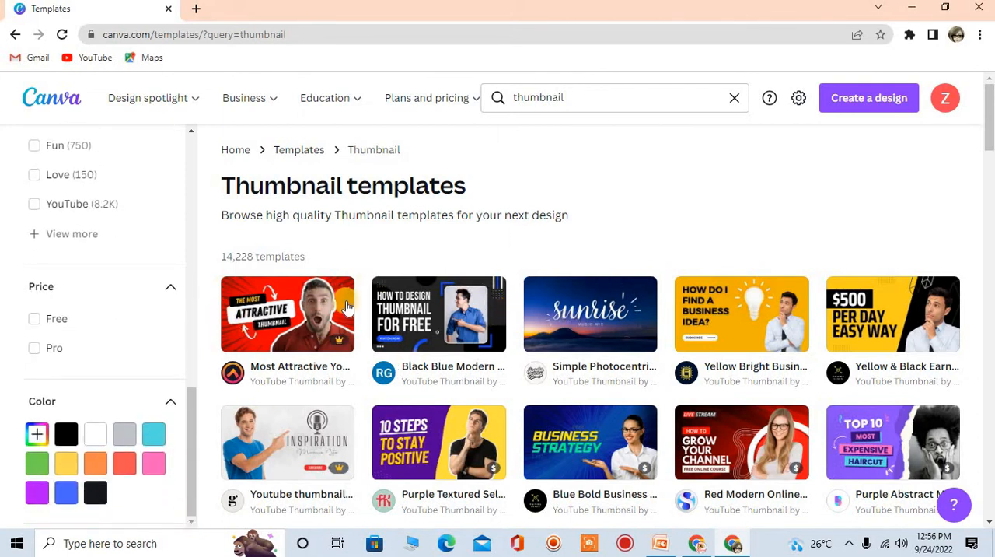
{"action": "left_click_drag", "start_coordinate": [989, 126], "coordinate": [989, 103]}
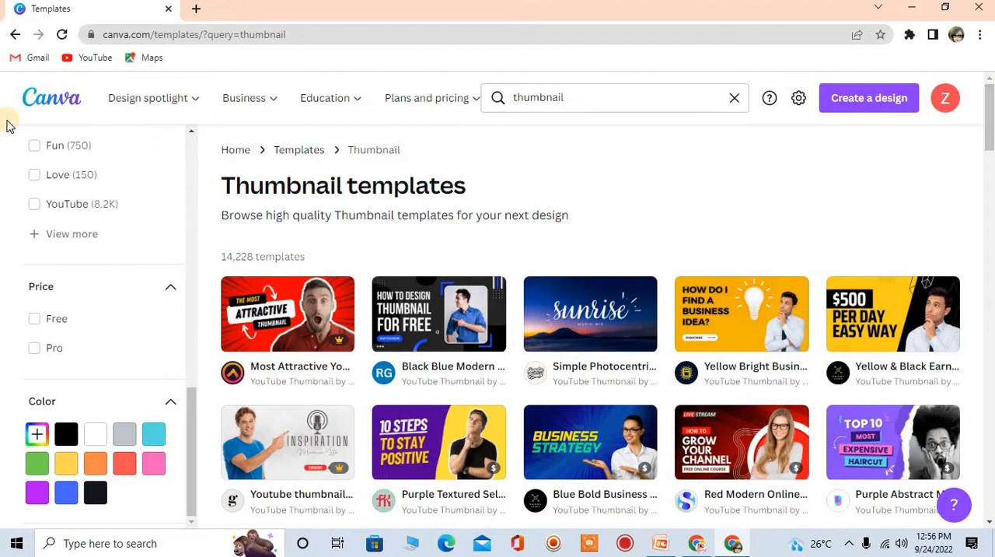
{"action": "left_click_drag", "start_coordinate": [989, 146], "coordinate": [981, 108]}
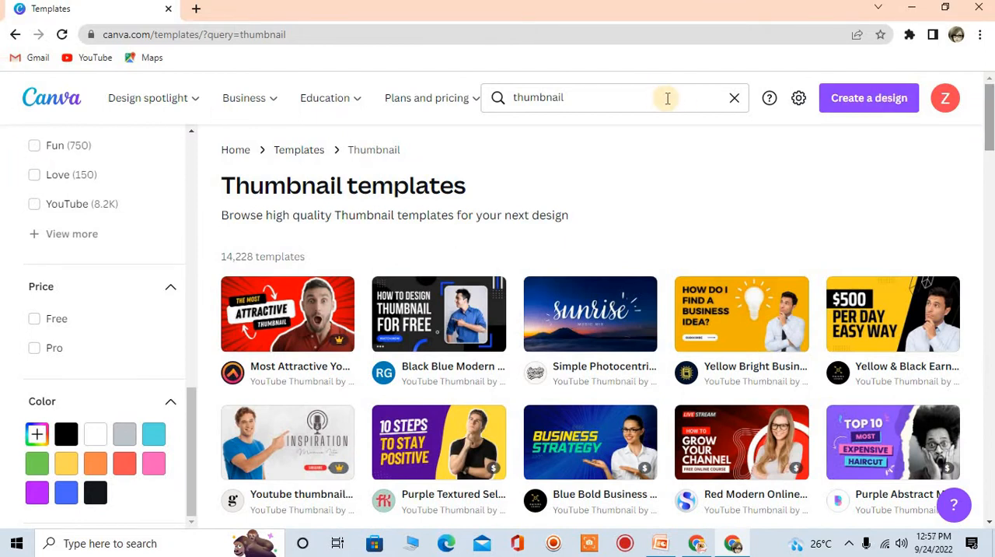
Clear the search, return to the main templates page and repeat the "thumbnail" search
{"action": "left_click", "coordinate": [734, 98]}
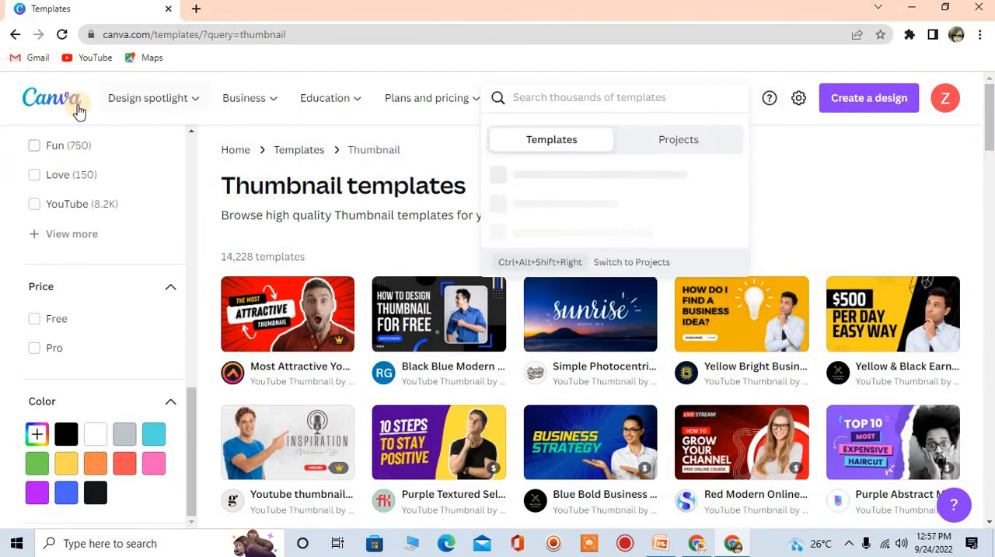
{"action": "left_click", "coordinate": [13, 36]}
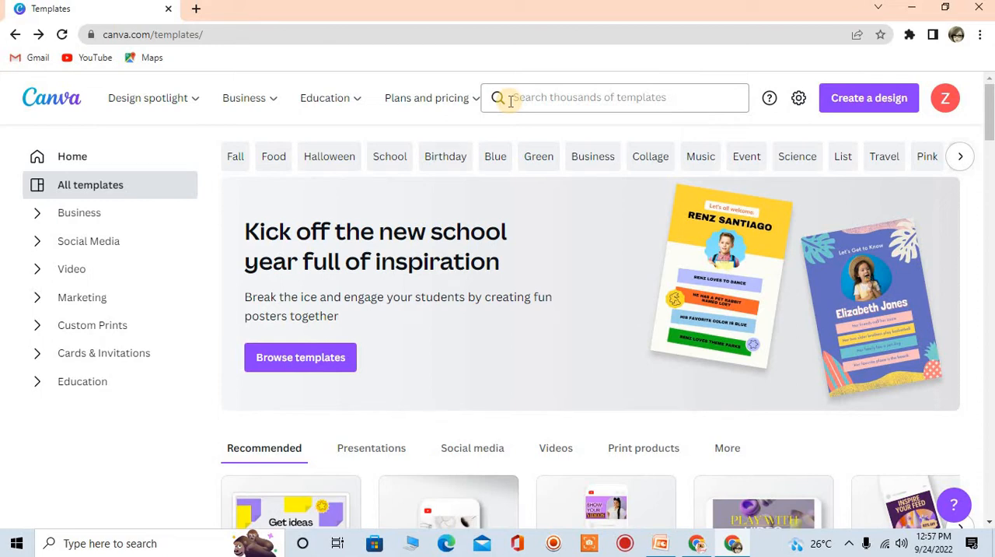
{"action": "left_click", "coordinate": [559, 85]}
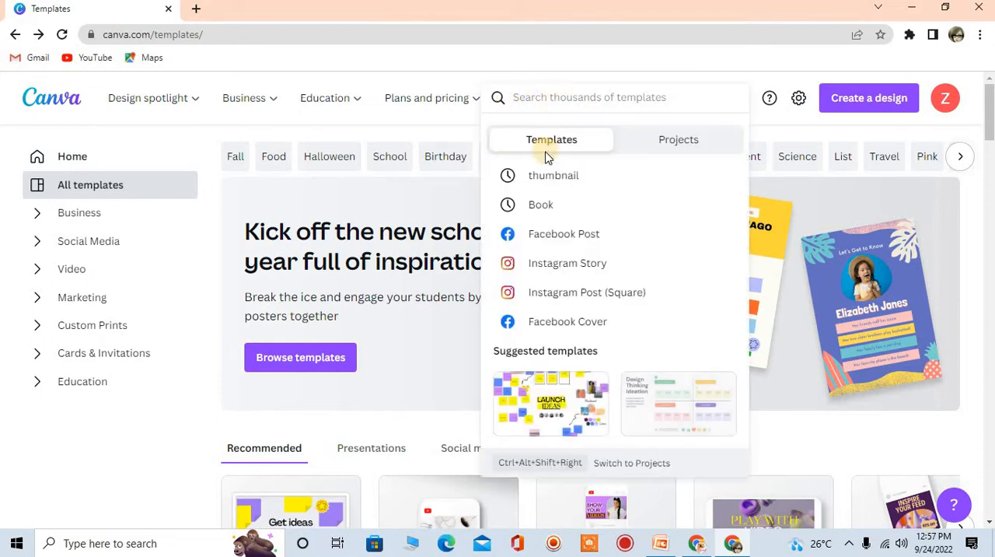
{"action": "left_click", "coordinate": [537, 178]}
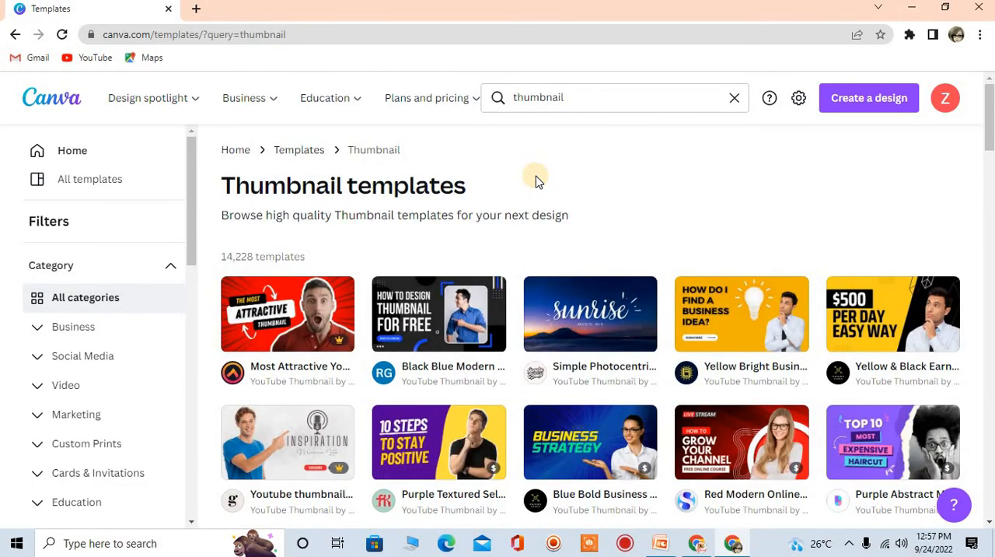
Browse the thumbnail templates and open "Black Blue Modern Tutorial Youtube Thumbnail" for customizing
{"action": "scroll", "coordinate": [989, 153], "scroll_direction": "down", "scroll_amount": 1}
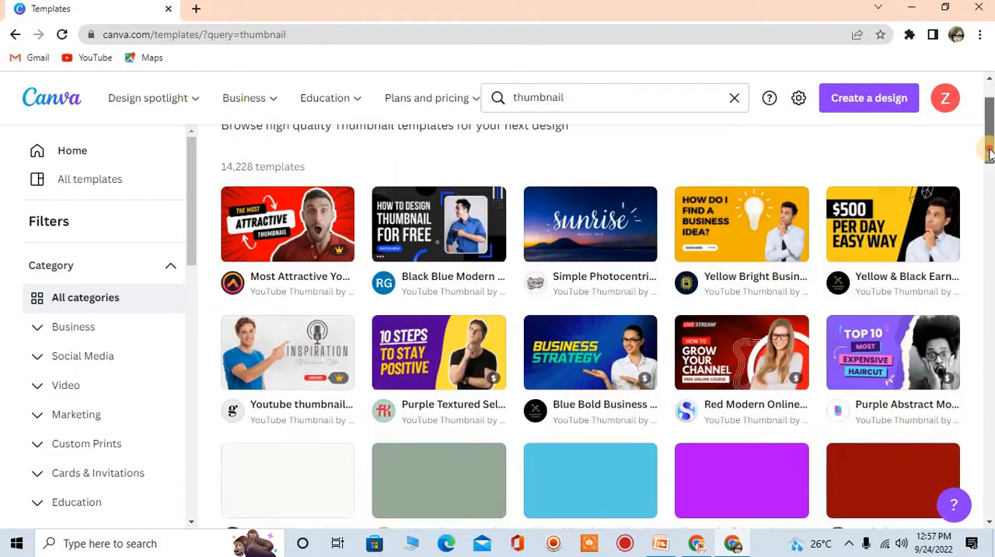
{"action": "scroll", "coordinate": [989, 154], "scroll_direction": "up", "scroll_amount": 1}
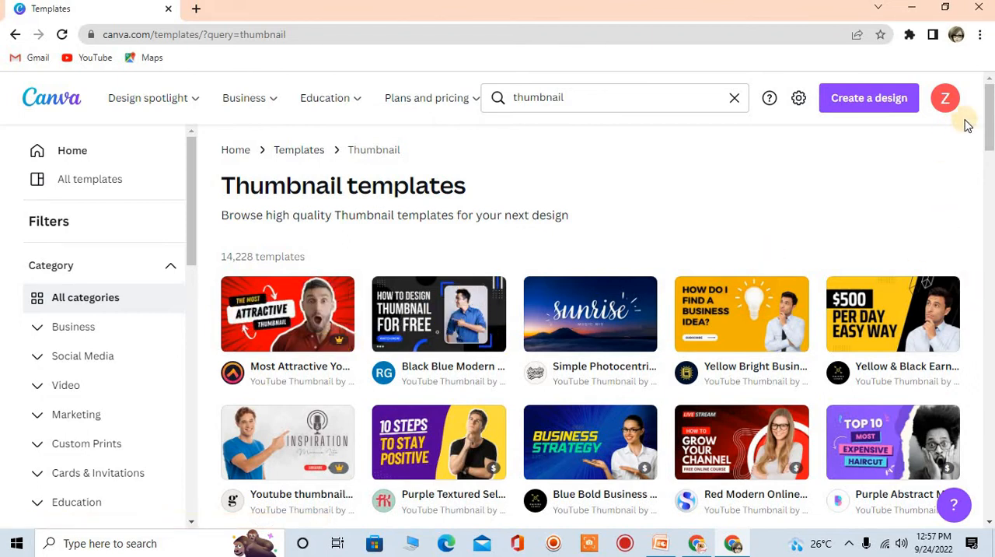
{"action": "left_click_drag", "start_coordinate": [987, 124], "coordinate": [984, 172]}
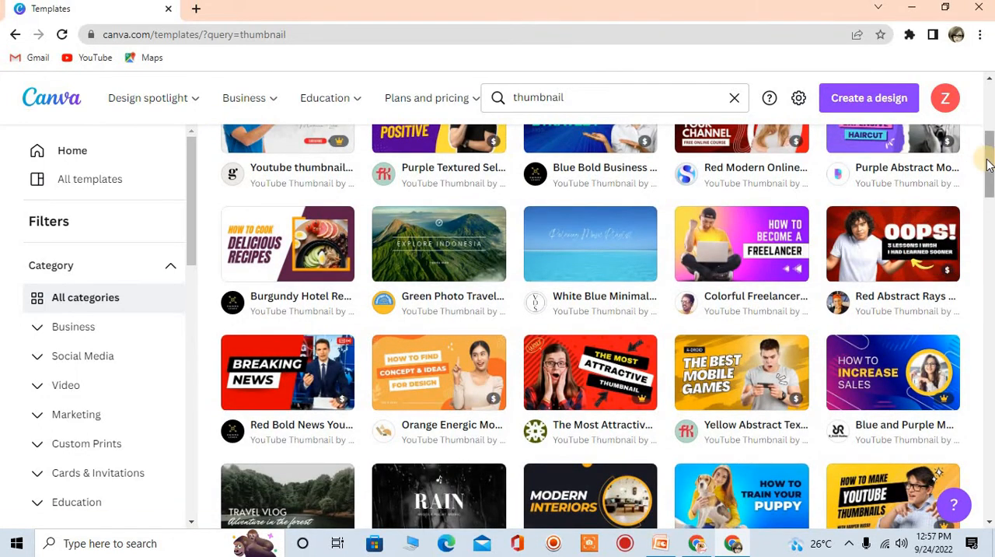
{"action": "left_click_drag", "start_coordinate": [986, 159], "coordinate": [945, 104]}
{"action": "left_click", "coordinate": [430, 319]}
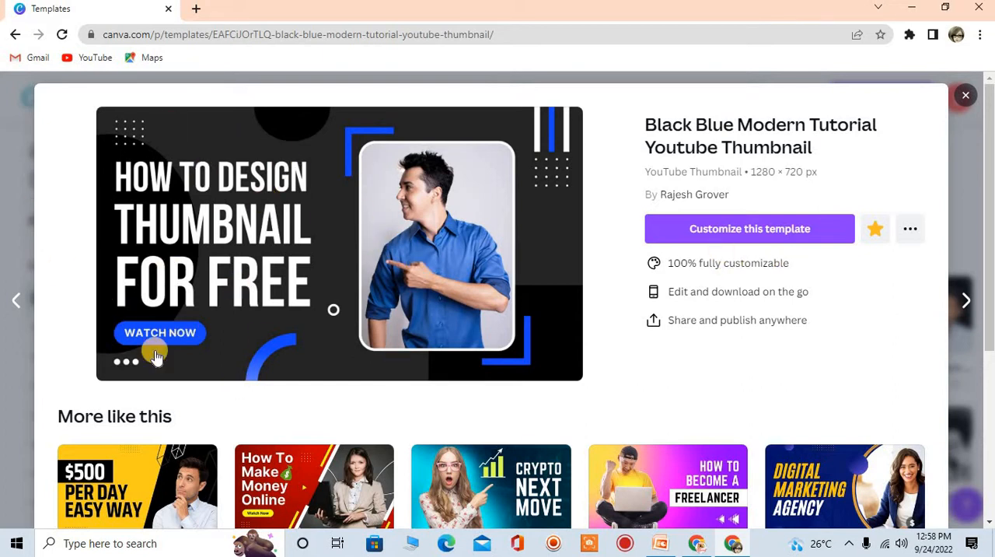
{"action": "left_click", "coordinate": [697, 227]}
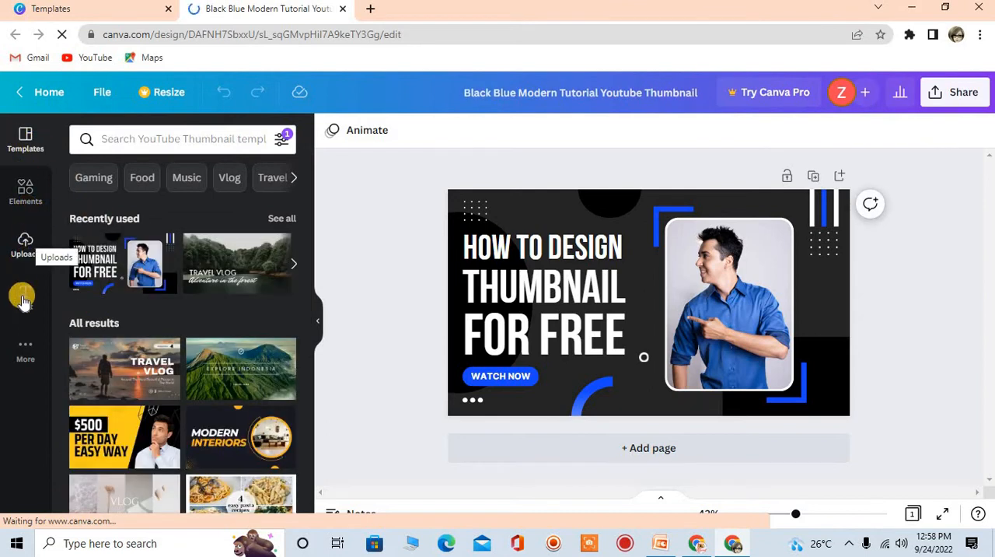
Look through the additional Canva apps and the YouTube thumbnail templates offered in the editor
{"action": "left_click", "coordinate": [27, 349]}
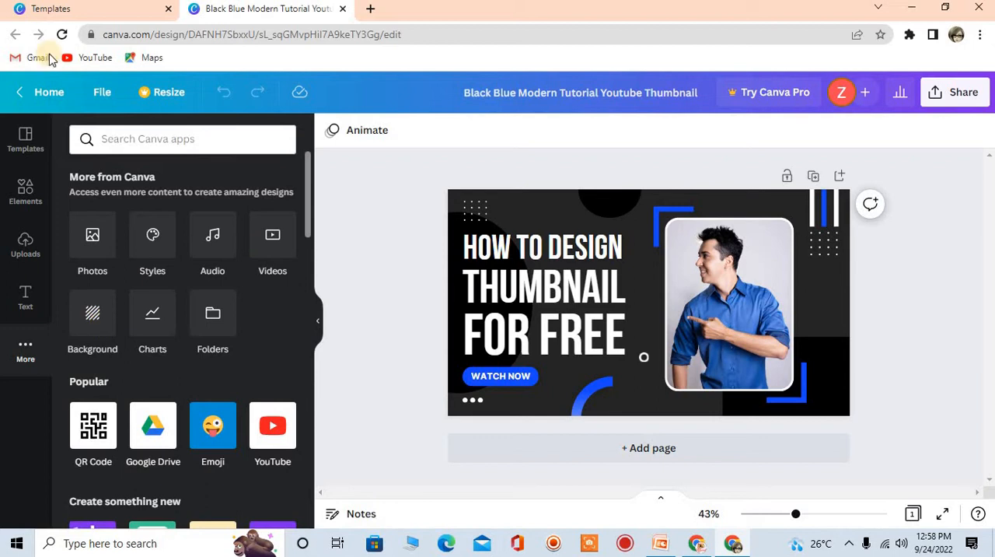
{"action": "left_click", "coordinate": [14, 145]}
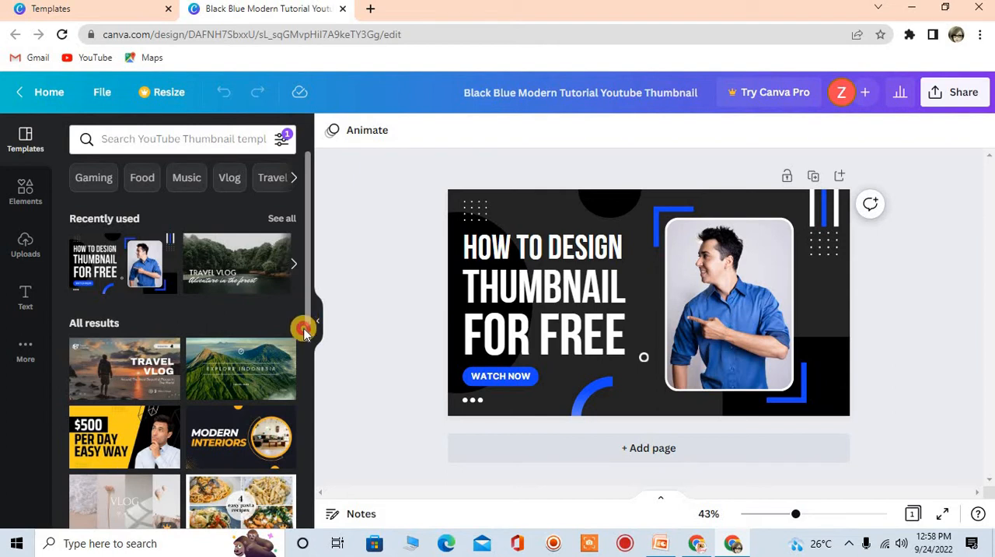
{"action": "left_click_drag", "start_coordinate": [308, 286], "coordinate": [303, 413]}
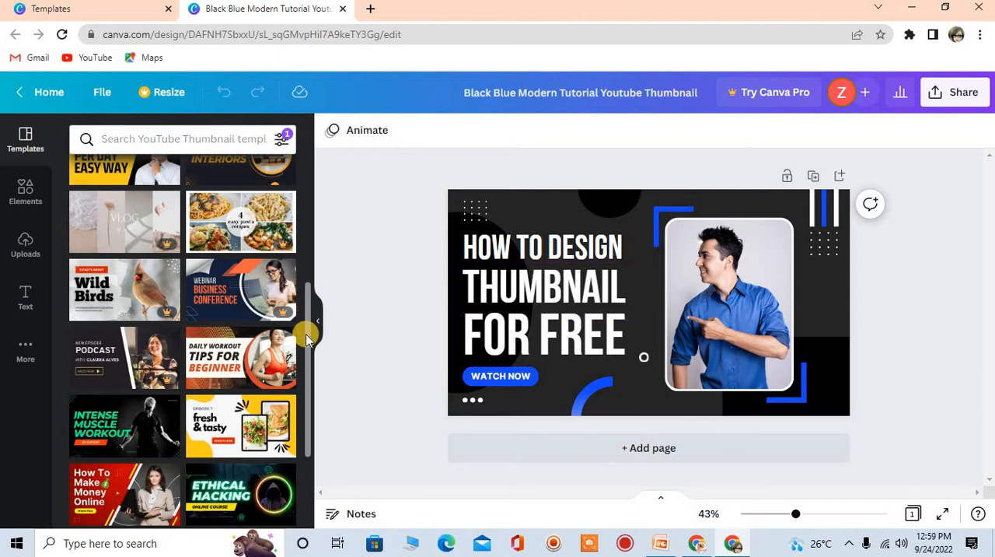
{"action": "left_click_drag", "start_coordinate": [307, 336], "coordinate": [298, 161]}
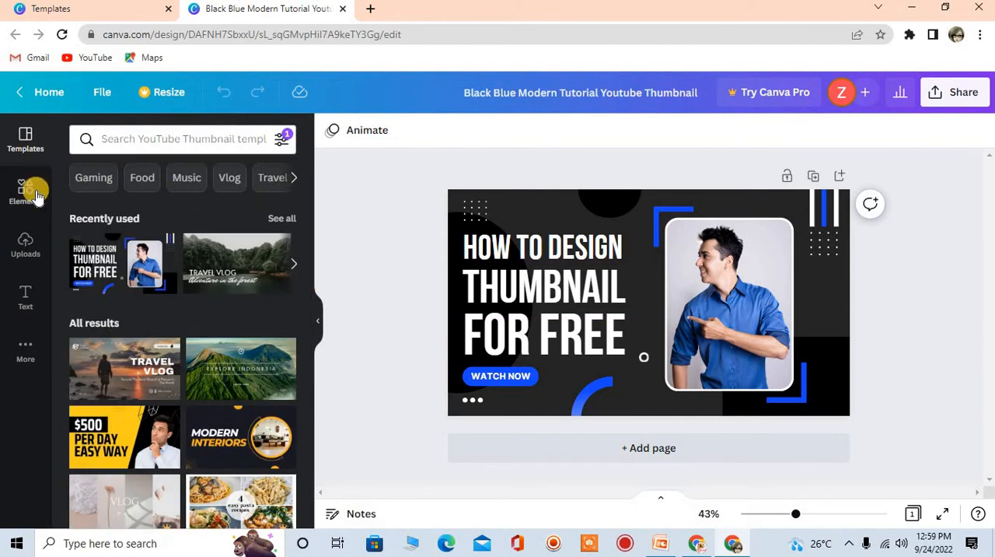
Find Youtube elements and place the red rectangular play-button logo in the thumbnail's upper-right corner
{"action": "left_click", "coordinate": [25, 190]}
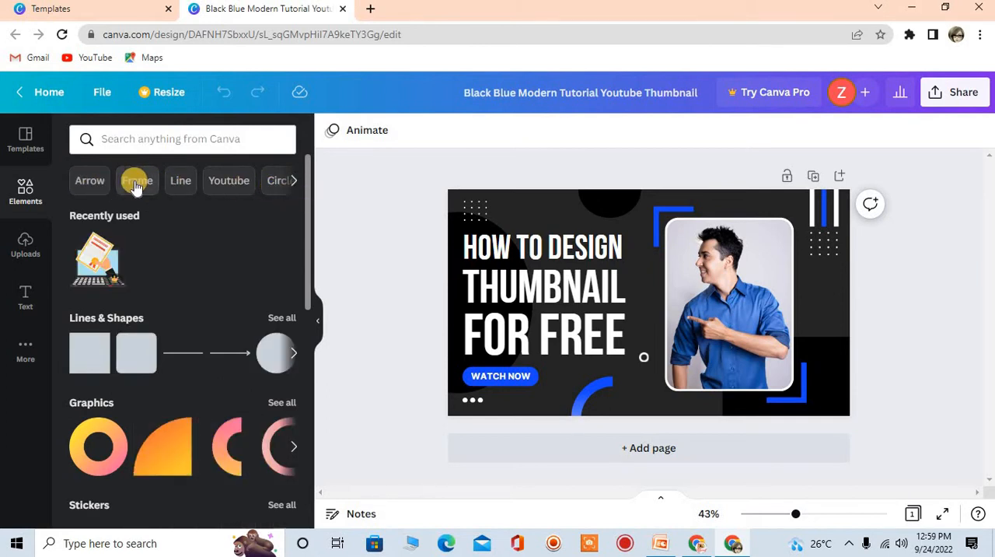
{"action": "left_click", "coordinate": [295, 181]}
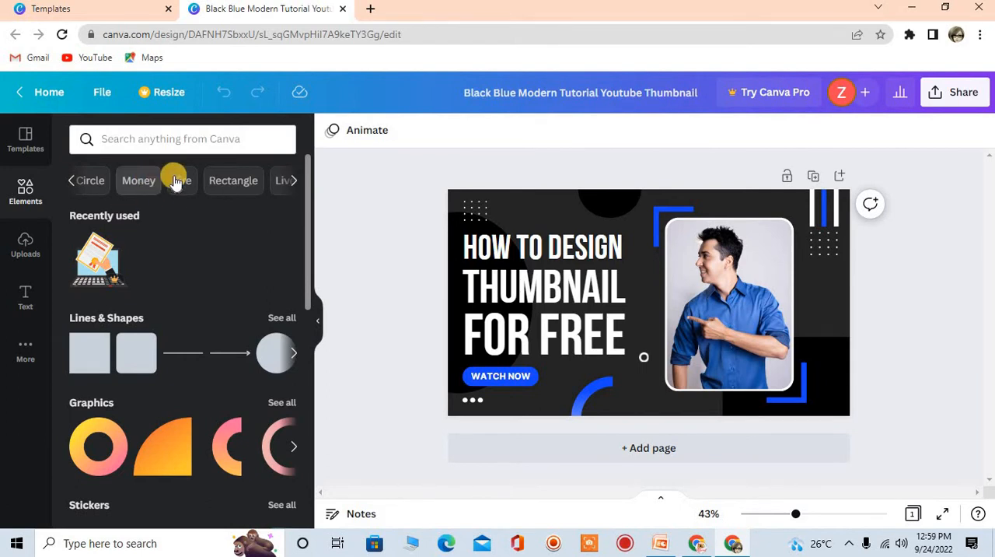
{"action": "left_click", "coordinate": [70, 183]}
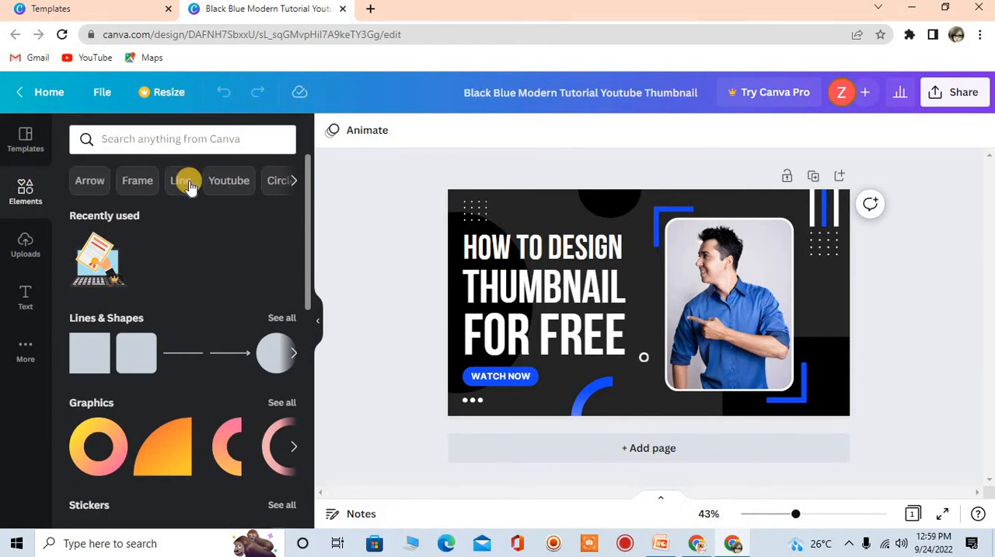
{"action": "left_click", "coordinate": [230, 183]}
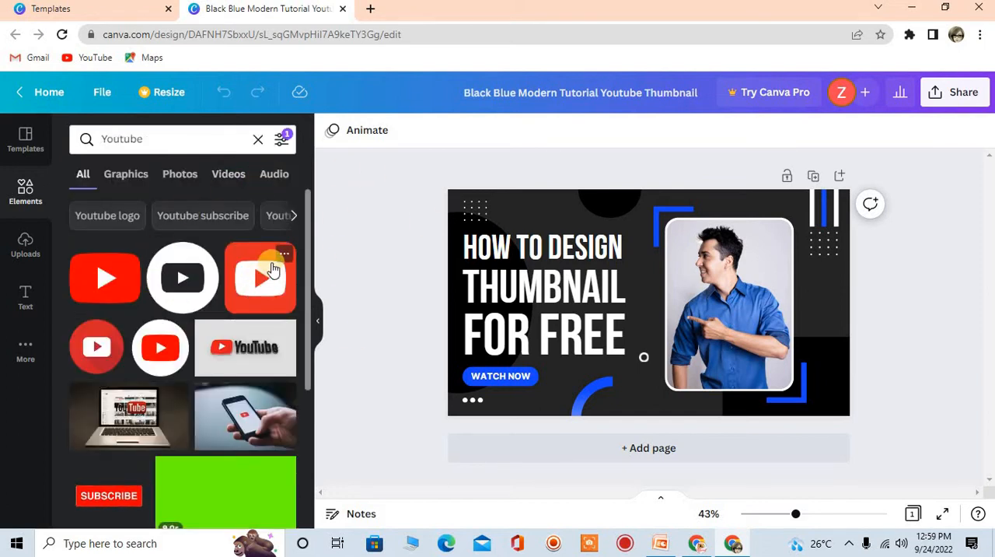
{"action": "mouse_move", "coordinate": [307, 230]}
{"action": "left_mouse_down"}
{"action": "mouse_move", "coordinate": [309, 332]}
{"action": "mouse_move", "coordinate": [309, 239]}
{"action": "left_mouse_up"}
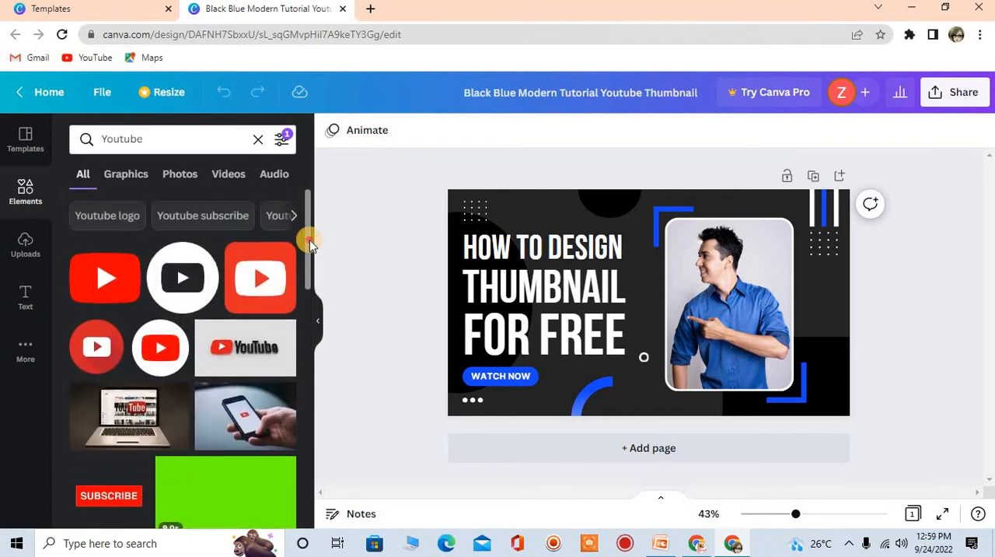
{"action": "left_click", "coordinate": [93, 282]}
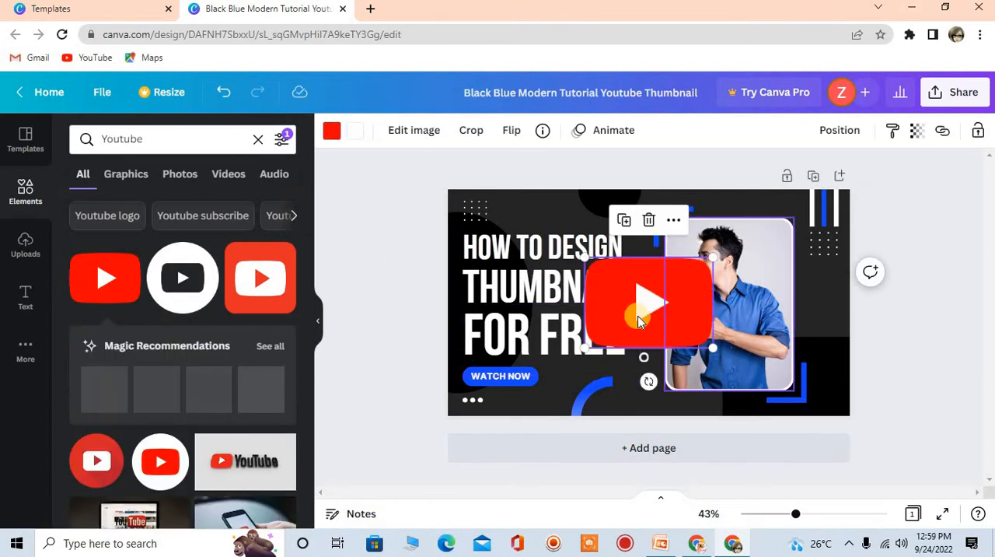
{"action": "left_click_drag", "start_coordinate": [636, 315], "coordinate": [781, 249]}
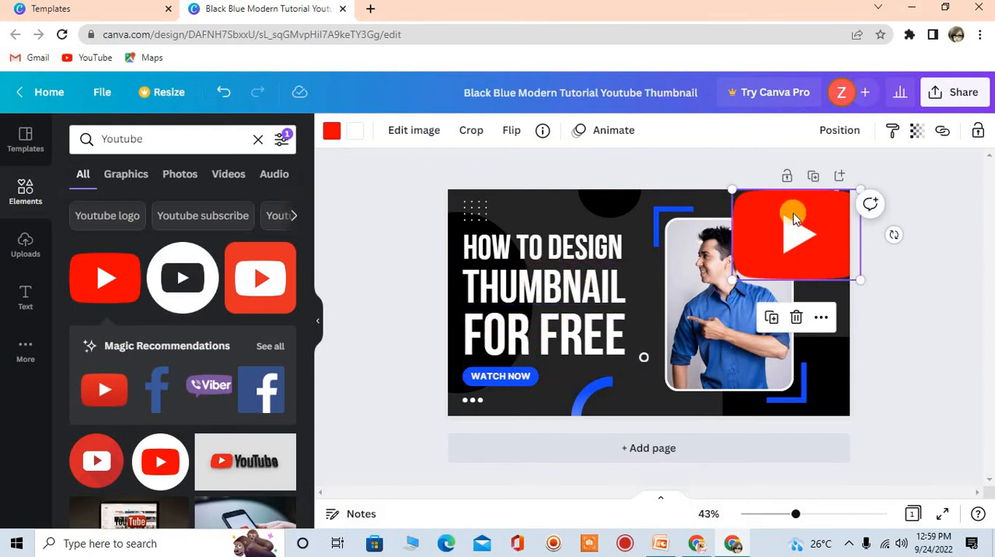
Replace the "HOW TO DESIGN" heading with "HOW TO EARN MONEY FROM YOUTUBE"
{"action": "left_click", "coordinate": [551, 292]}
{"action": "double_click", "coordinate": [551, 291]}
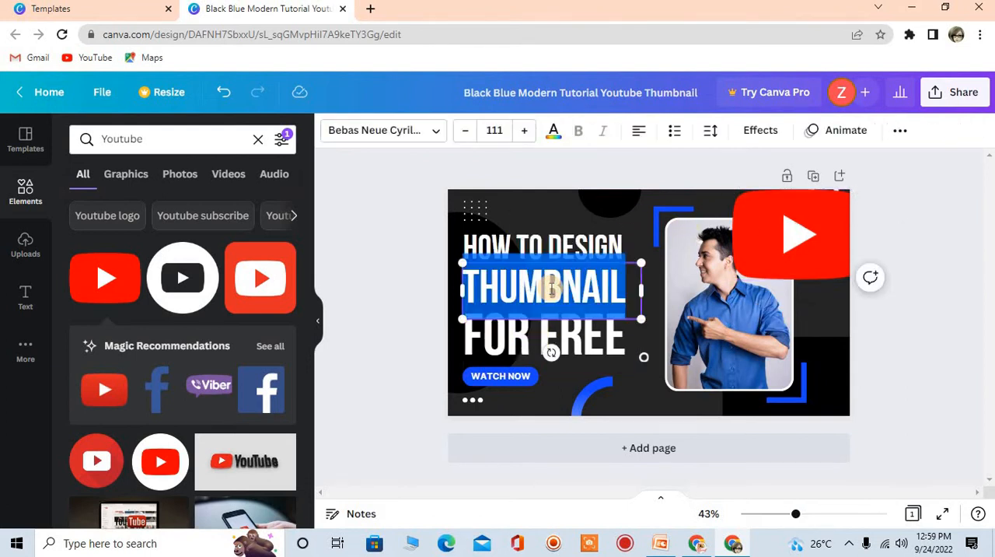
{"action": "double_click", "coordinate": [573, 233]}
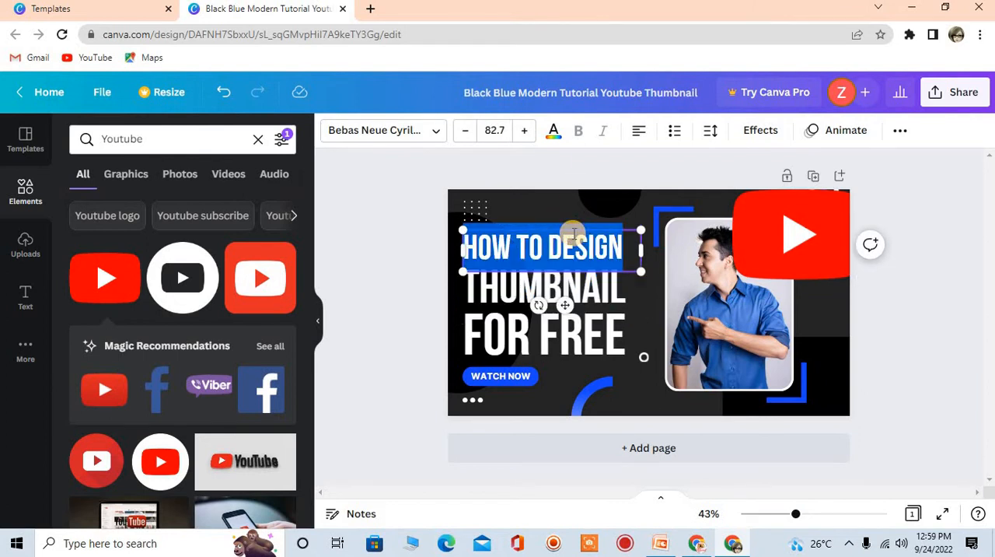
{"action": "type", "text": "HOW TO"}
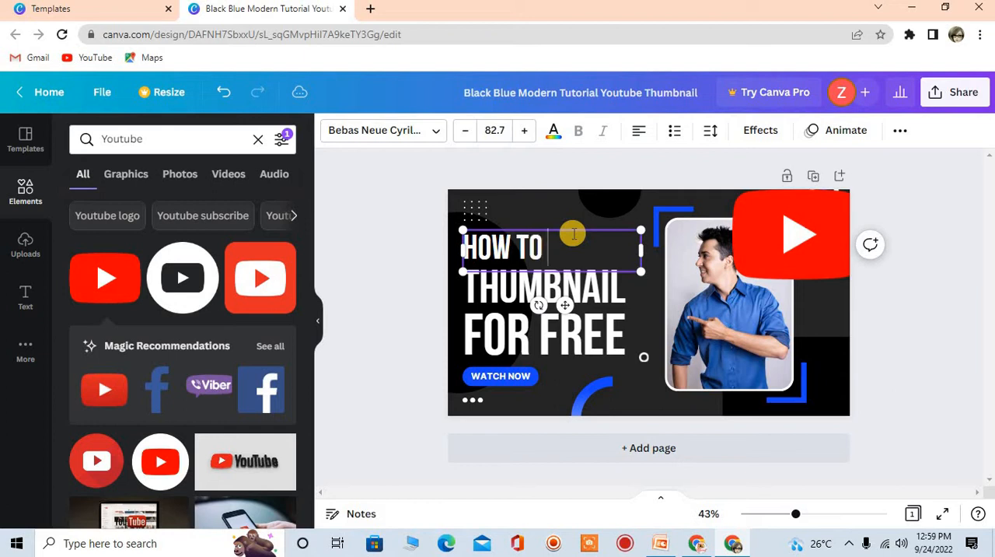
{"action": "type", "text": " EARN MO"}
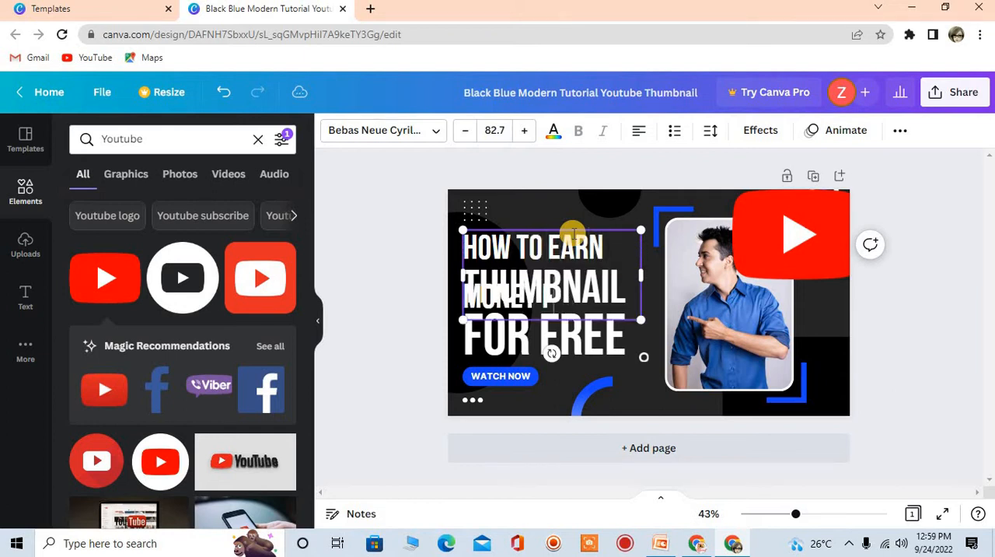
{"action": "type", "text": "NEY FROM YOUTUBE"}
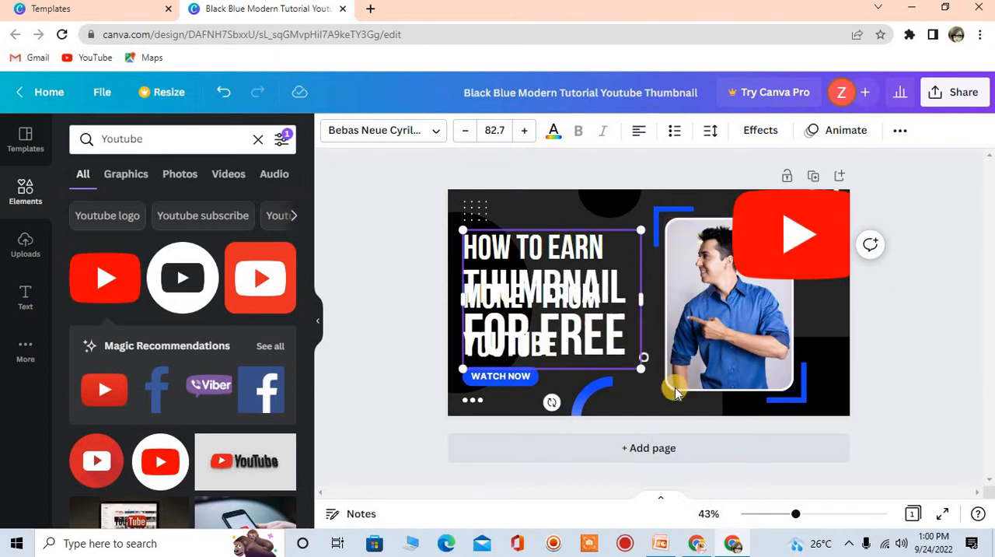
Shrink the new heading to font size 41.4 and position it on two lines above "THUMBNAIL"
{"action": "left_click_drag", "start_coordinate": [641, 365], "coordinate": [552, 299]}
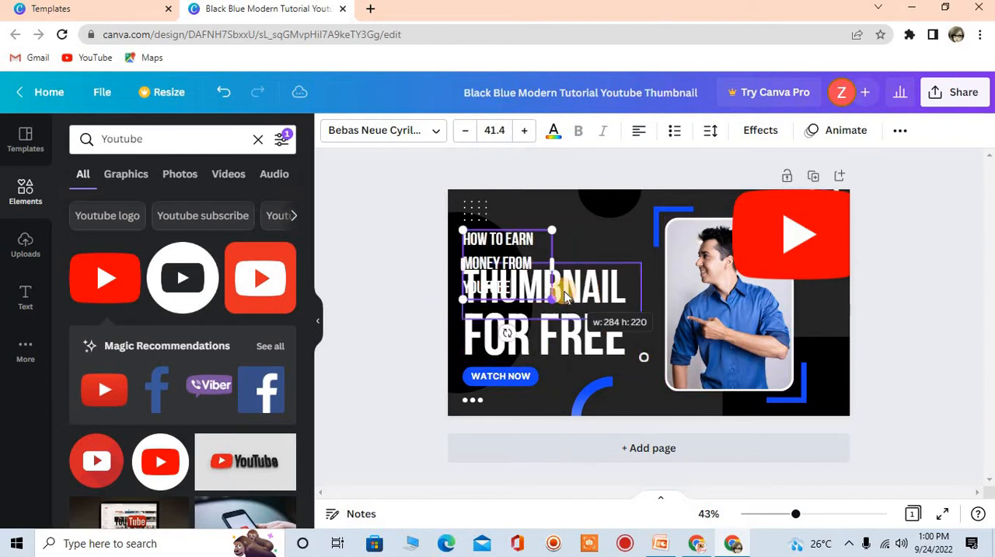
{"action": "left_click", "coordinate": [635, 241]}
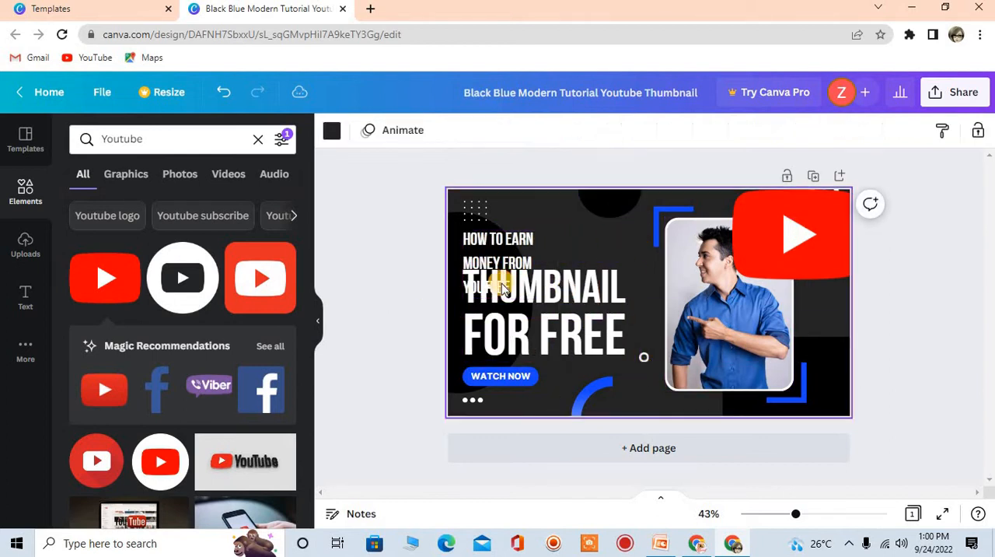
{"action": "left_click_drag", "start_coordinate": [505, 234], "coordinate": [530, 196]}
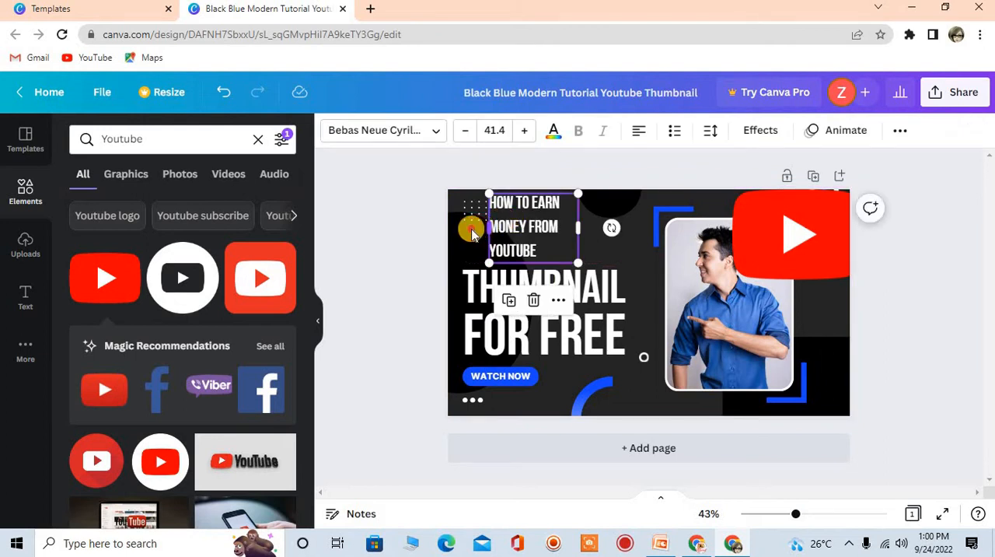
{"action": "mouse_move", "coordinate": [471, 234]}
{"action": "left_mouse_down"}
{"action": "mouse_move", "coordinate": [457, 227]}
{"action": "mouse_move", "coordinate": [465, 233]}
{"action": "left_mouse_up"}
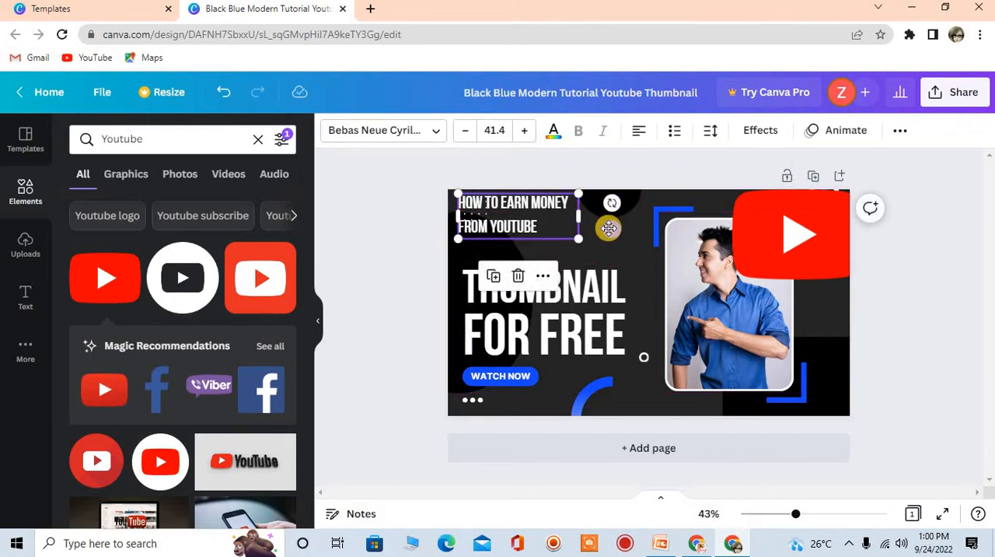
{"action": "left_click_drag", "start_coordinate": [621, 238], "coordinate": [638, 248]}
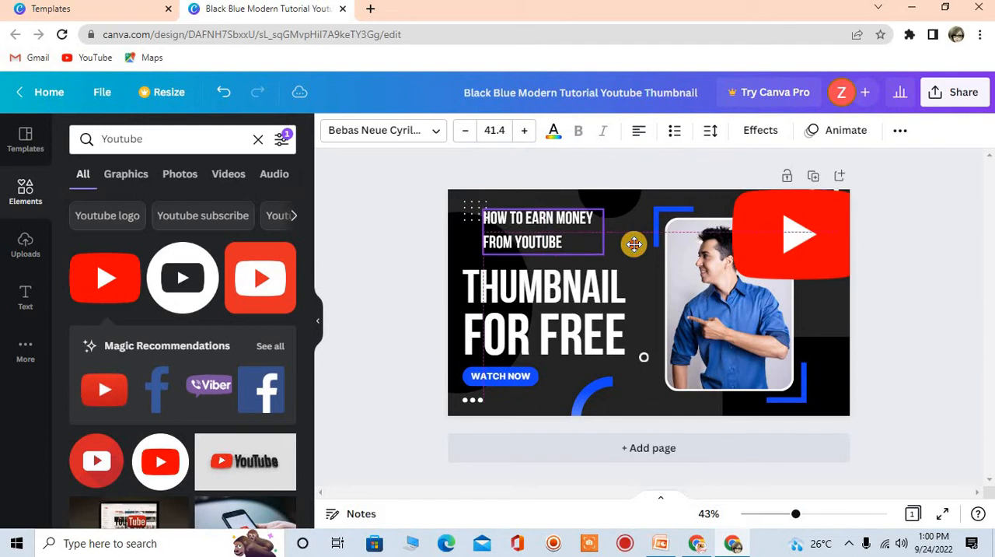
Set the heading's font size to 47.4 and refit its widened text box in the space above "THUMBNAIL"
{"action": "left_click", "coordinate": [527, 132]}
{"action": "left_click", "coordinate": [527, 132]}
{"action": "left_click", "coordinate": [526, 132]}
{"action": "left_click", "coordinate": [526, 132]}
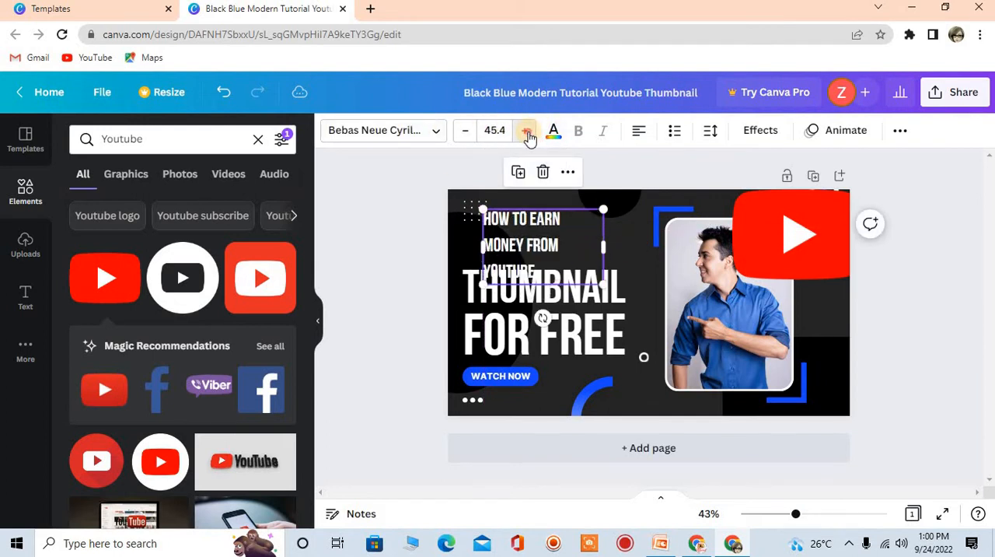
{"action": "left_click", "coordinate": [527, 132]}
{"action": "left_click", "coordinate": [526, 132]}
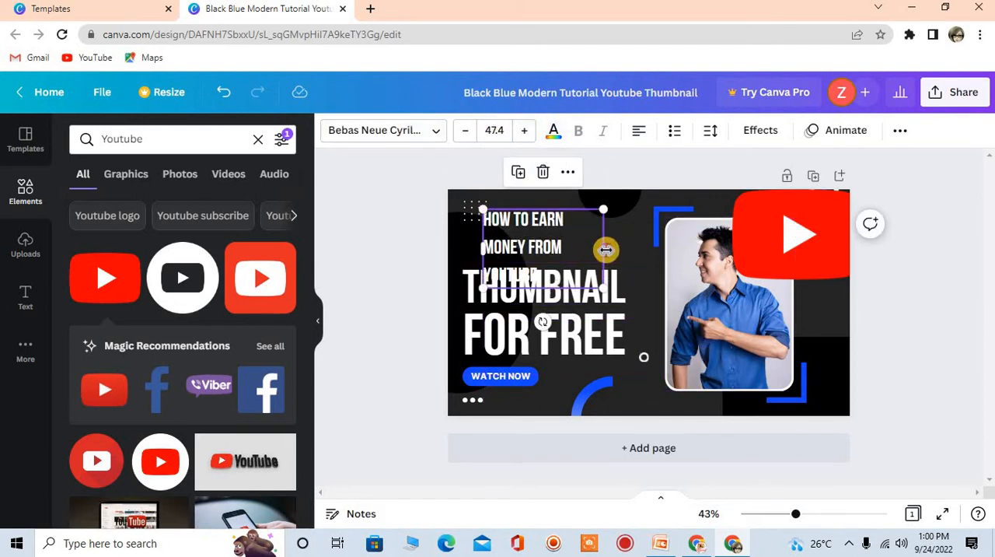
{"action": "left_click_drag", "start_coordinate": [605, 250], "coordinate": [672, 250]}
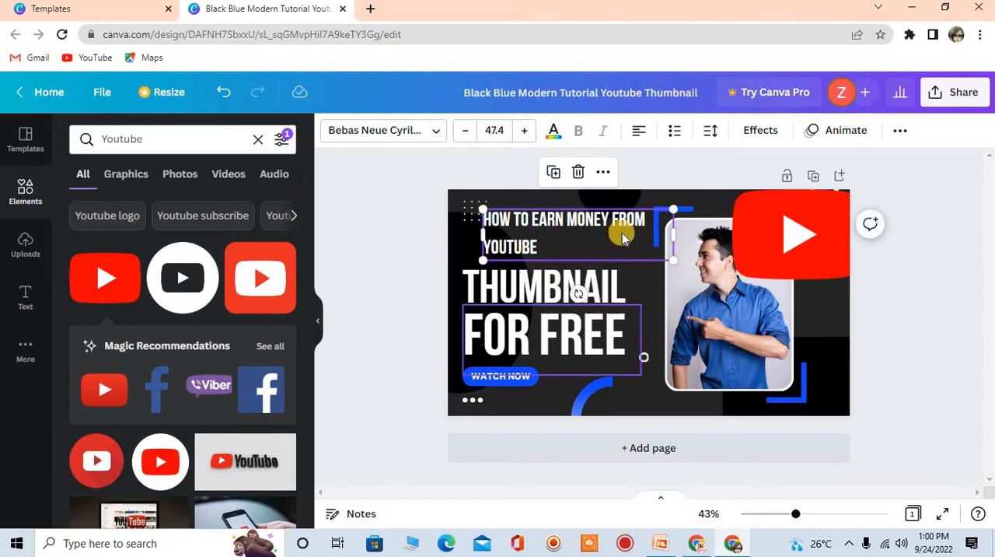
{"action": "left_click", "coordinate": [629, 200]}
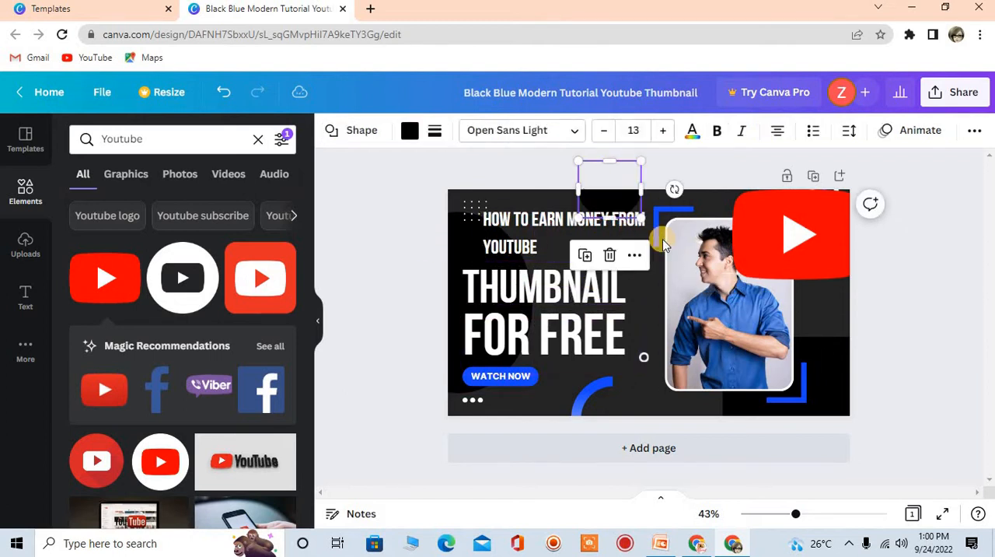
{"action": "left_click", "coordinate": [548, 242]}
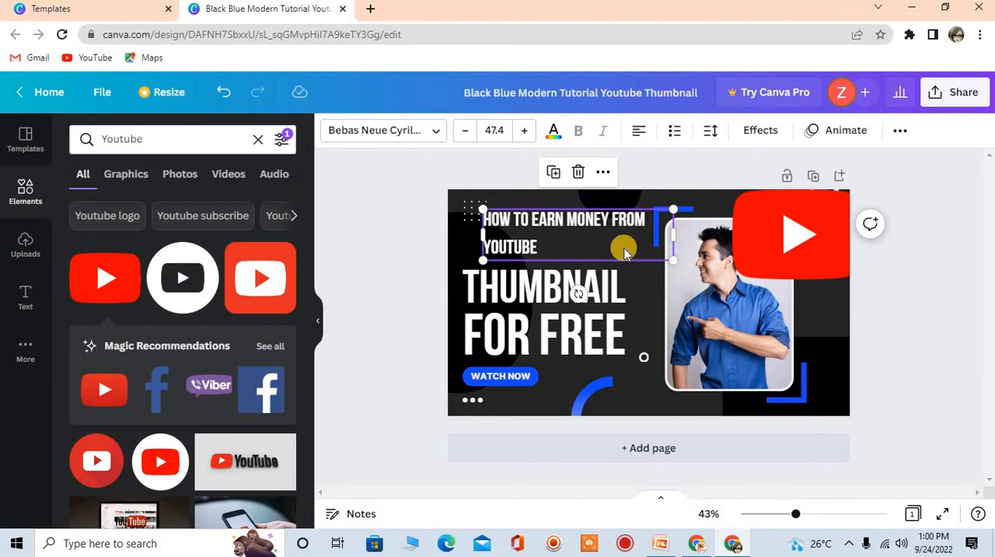
{"action": "left_click_drag", "start_coordinate": [621, 249], "coordinate": [605, 243]}
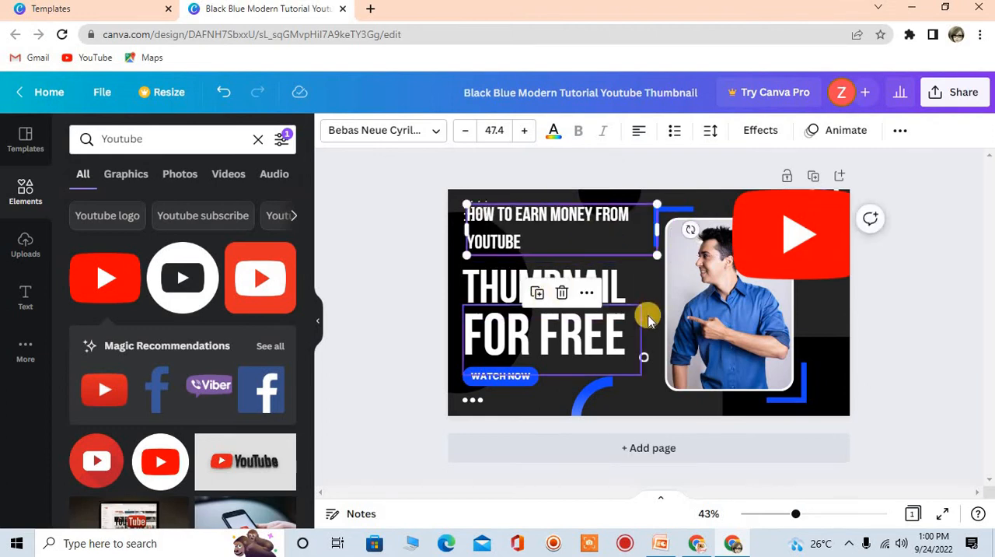
Move the YouTube logo onto the text area and shift the man's photo and the surrounding blue accents toward the thumbnail's right edge
{"action": "left_click", "coordinate": [691, 297]}
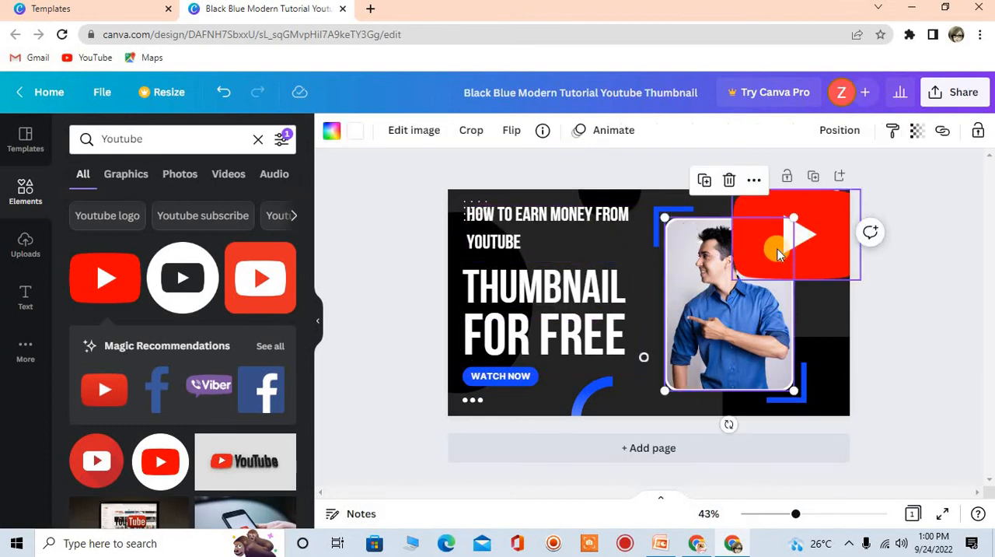
{"action": "left_click_drag", "start_coordinate": [750, 262], "coordinate": [537, 345]}
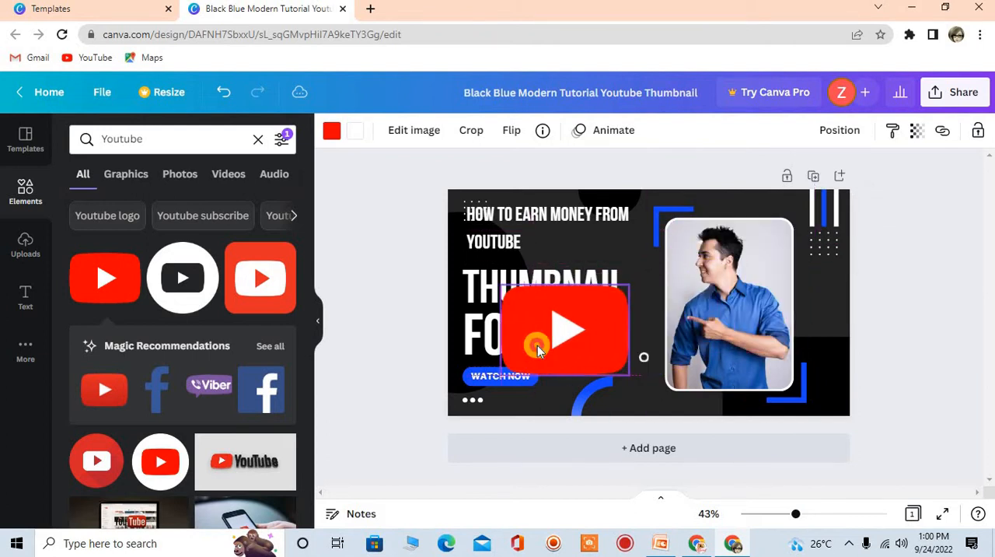
{"action": "left_click", "coordinate": [702, 297]}
{"action": "left_click_drag", "start_coordinate": [702, 298], "coordinate": [746, 295]}
{"action": "left_click_drag", "start_coordinate": [789, 404], "coordinate": [830, 399]}
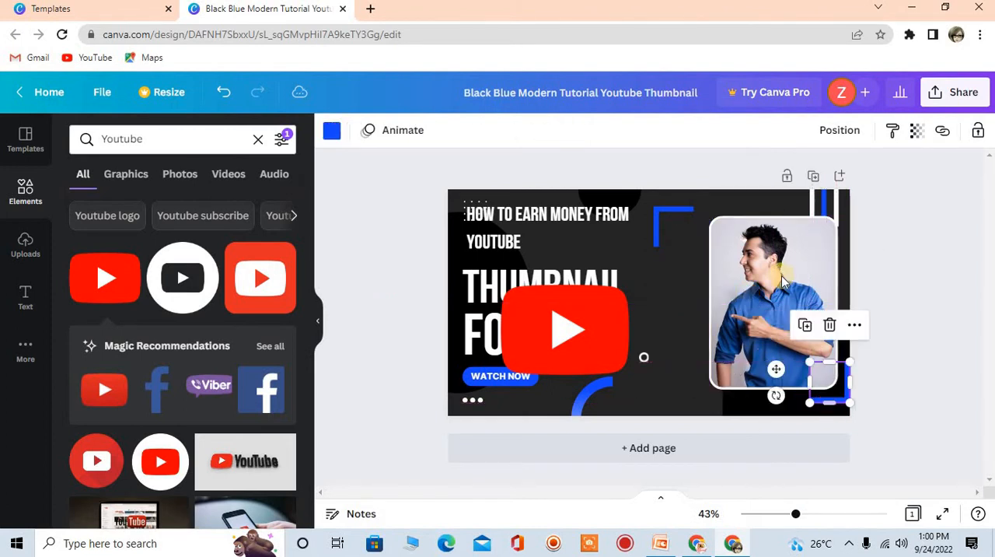
{"action": "left_click_drag", "start_coordinate": [824, 203], "coordinate": [838, 216]}
{"action": "left_click_drag", "start_coordinate": [661, 218], "coordinate": [703, 207]}
{"action": "left_click_drag", "start_coordinate": [574, 412], "coordinate": [669, 402]}
Shrink the YouTube logo and place it at the thumbnail's lower edge beside the "WATCH NOW" label
{"action": "left_click_drag", "start_coordinate": [526, 353], "coordinate": [566, 397]}
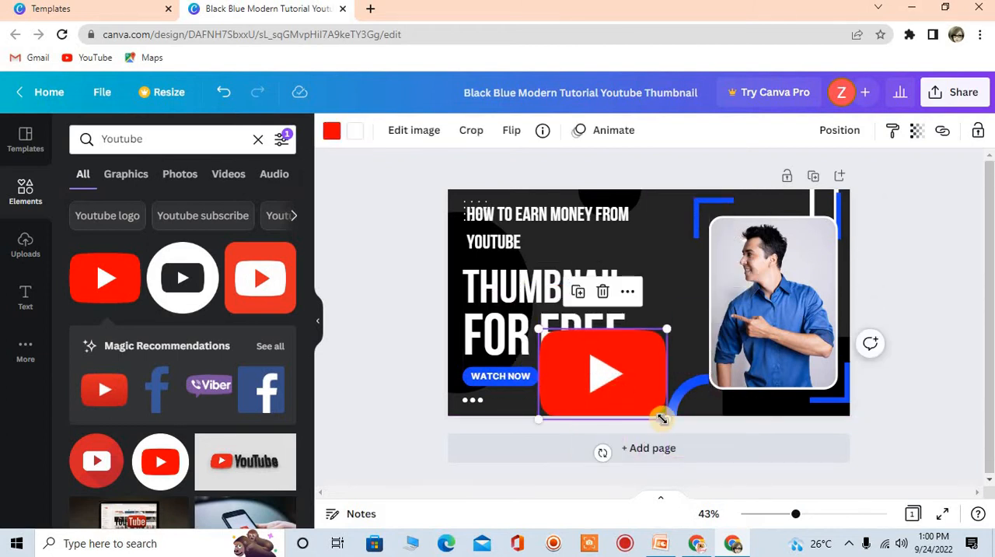
{"action": "left_click_drag", "start_coordinate": [661, 418], "coordinate": [627, 389]}
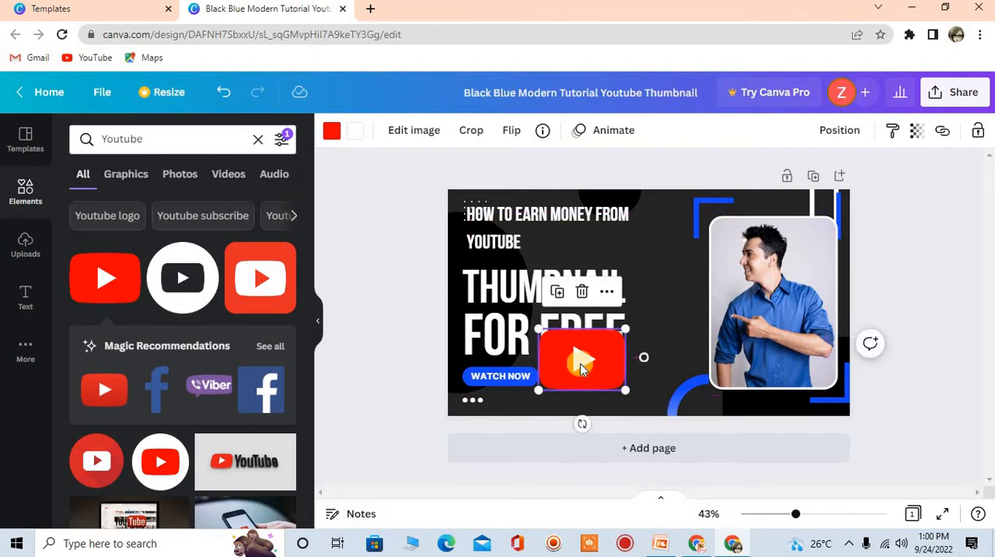
{"action": "left_click_drag", "start_coordinate": [580, 363], "coordinate": [582, 393]}
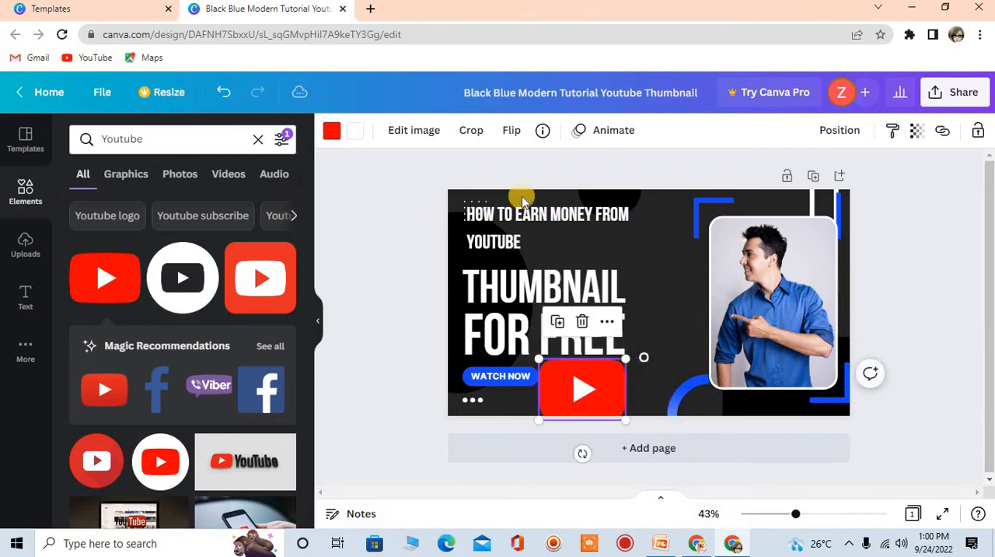
Delete the "THUMBNAIL" text from the design
{"action": "left_click", "coordinate": [582, 221]}
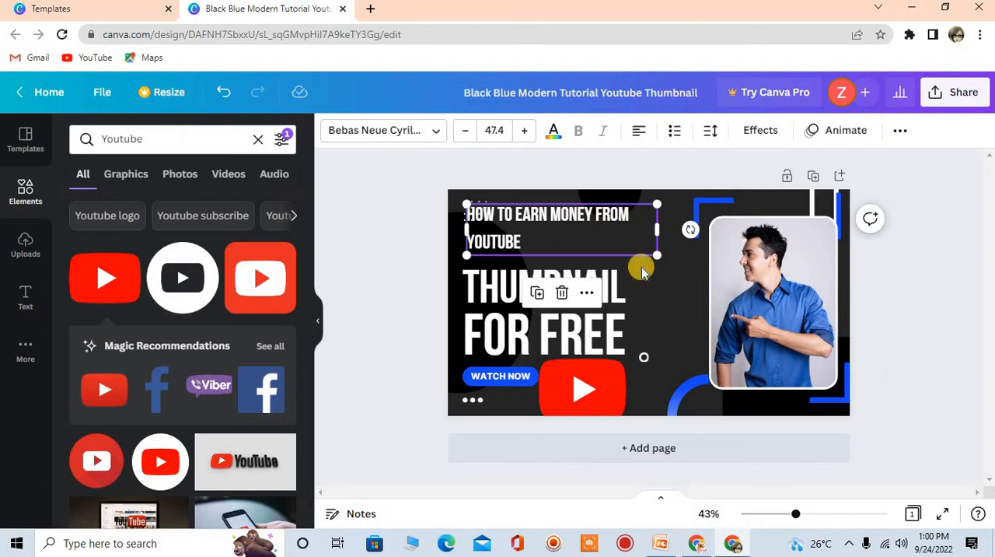
{"action": "left_click", "coordinate": [478, 295]}
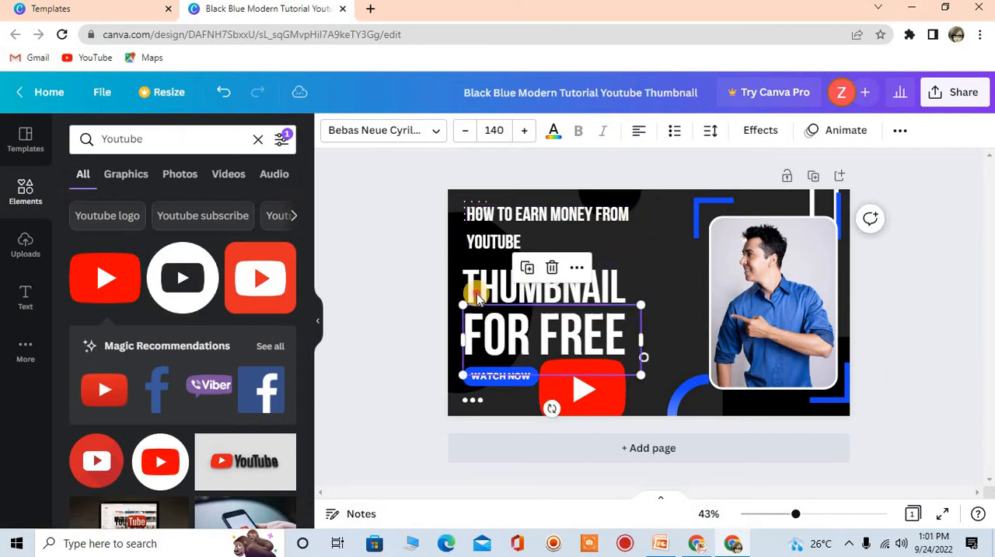
{"action": "left_click", "coordinate": [480, 293]}
{"action": "left_click", "coordinate": [480, 291]}
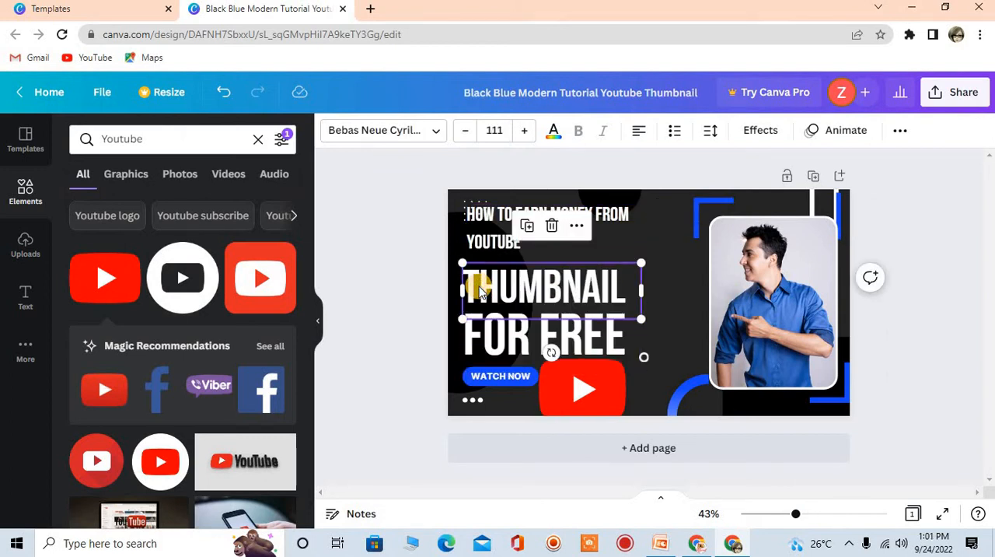
{"action": "key", "text": "Delete"}
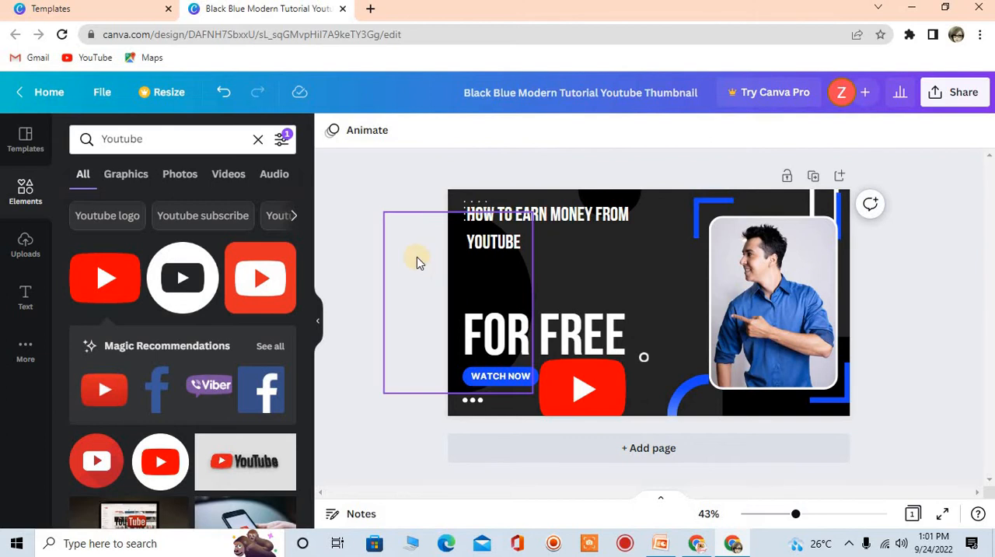
Enlarge the "HOW TO EARN MONEY FROM YOUTUBE" heading to font size 72.3 and position it above "FOR FREE"
{"action": "left_click", "coordinate": [585, 224]}
{"action": "left_click_drag", "start_coordinate": [663, 230], "coordinate": [645, 324]}
{"action": "left_click_drag", "start_coordinate": [536, 258], "coordinate": [533, 266]}
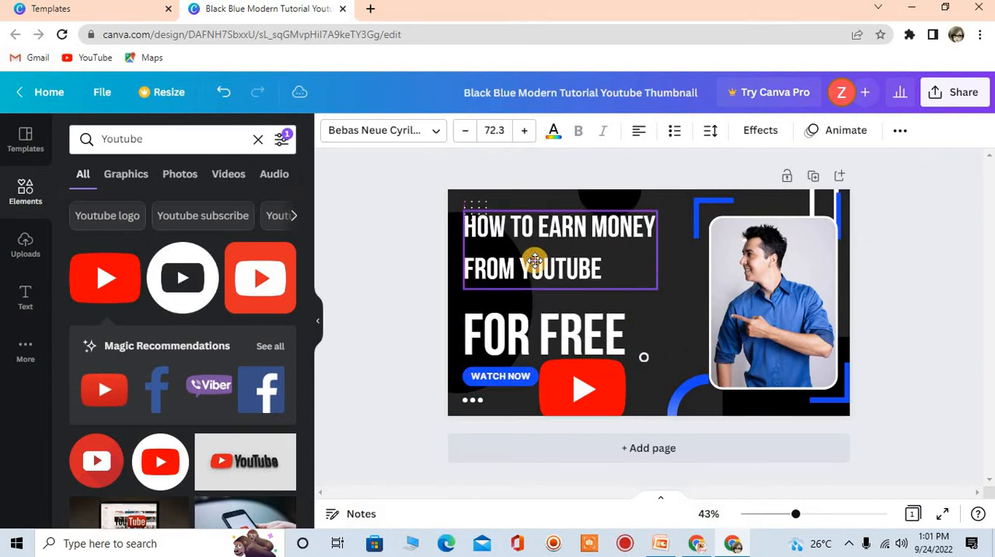
{"action": "left_click", "coordinate": [553, 130]}
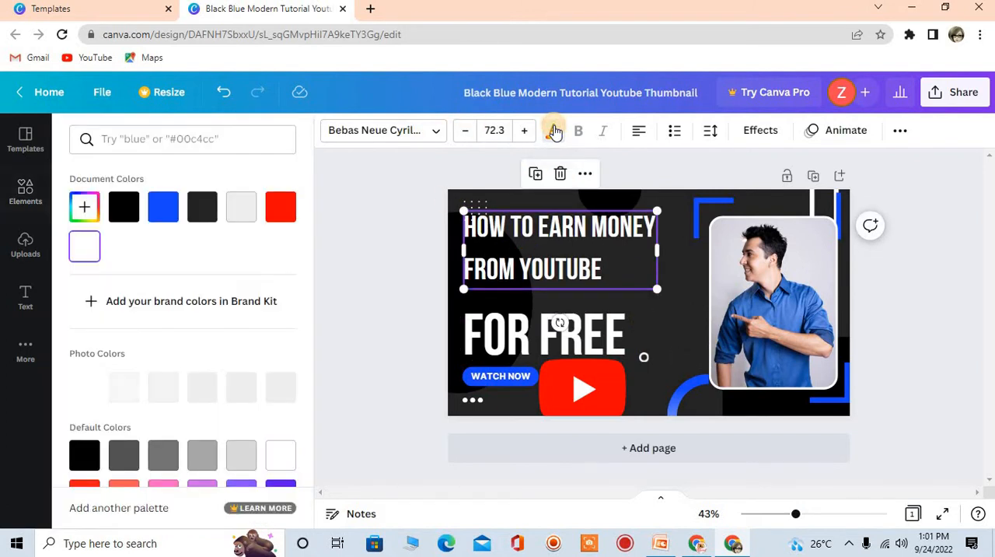
{"action": "key", "text": "Escape"}
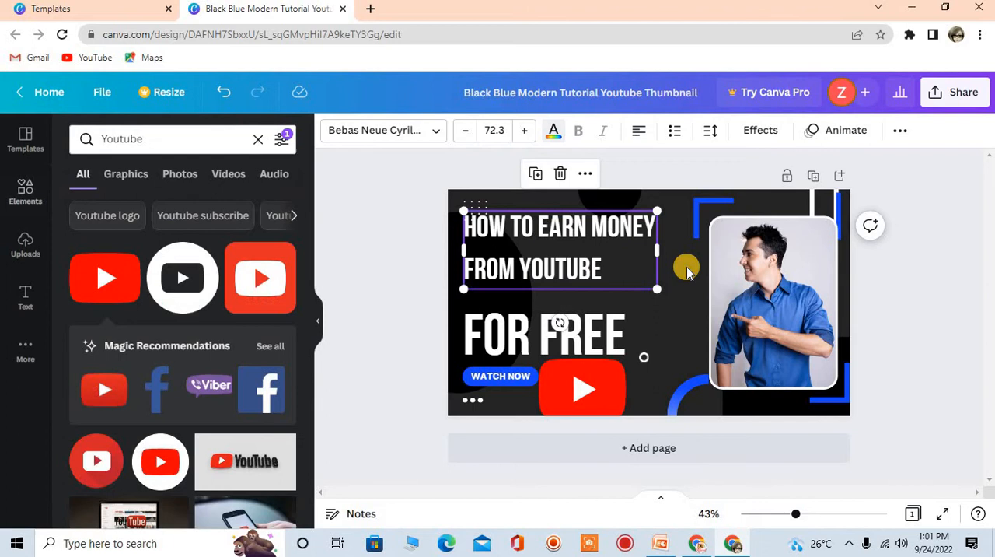
{"action": "left_click", "coordinate": [391, 408]}
Change the thumbnail's background to the deep violet default color
{"action": "left_click", "coordinate": [670, 316]}
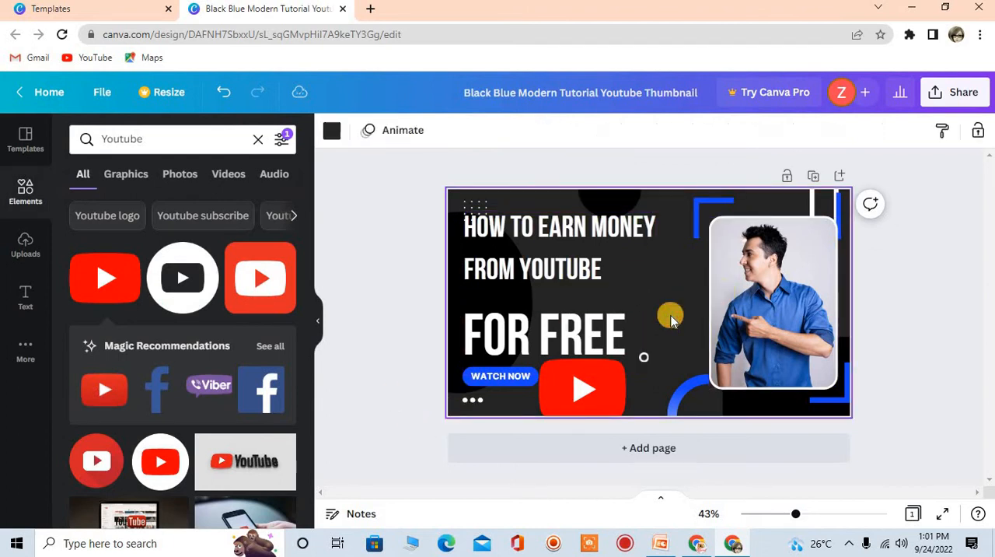
{"action": "left_click", "coordinate": [330, 137]}
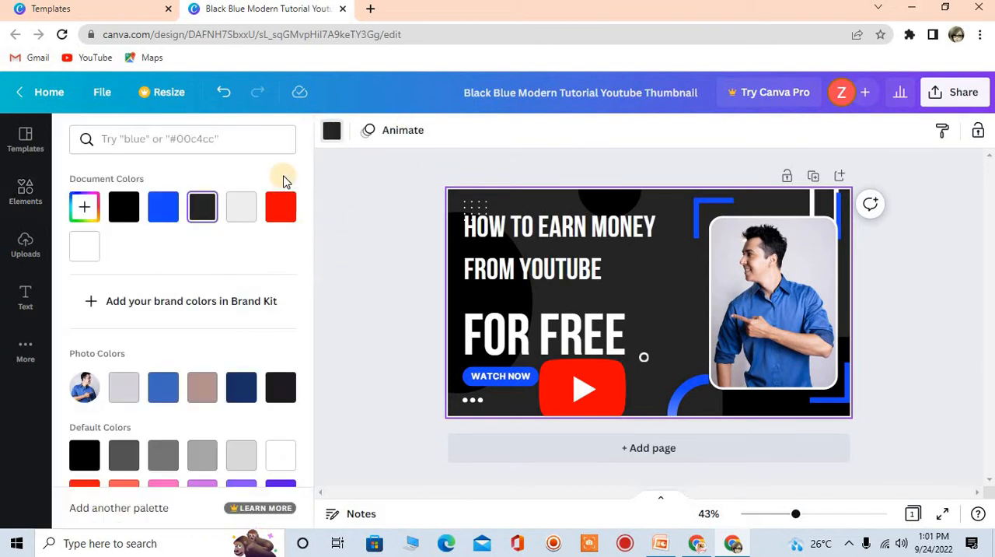
{"action": "scroll", "coordinate": [304, 262], "scroll_direction": "down", "scroll_amount": 2}
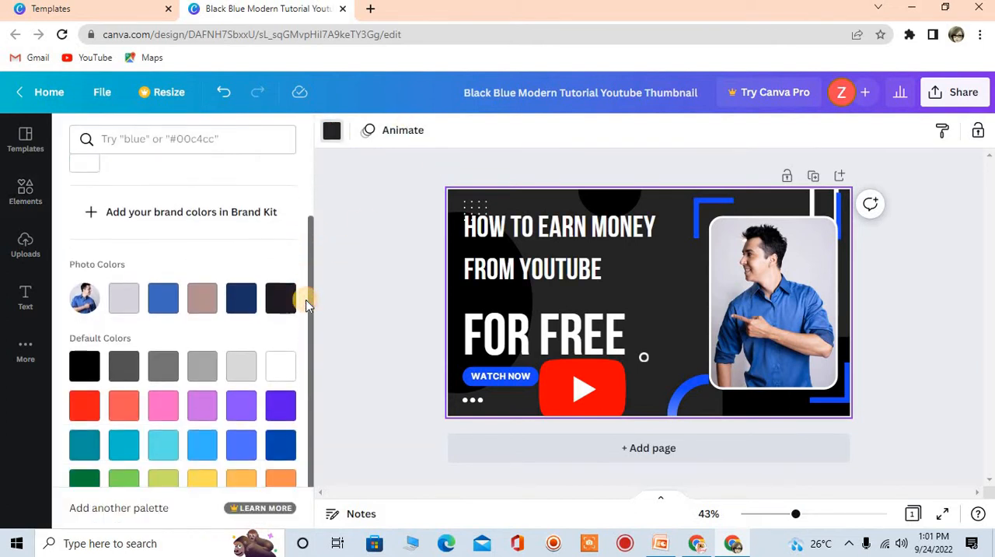
{"action": "left_click", "coordinate": [279, 414]}
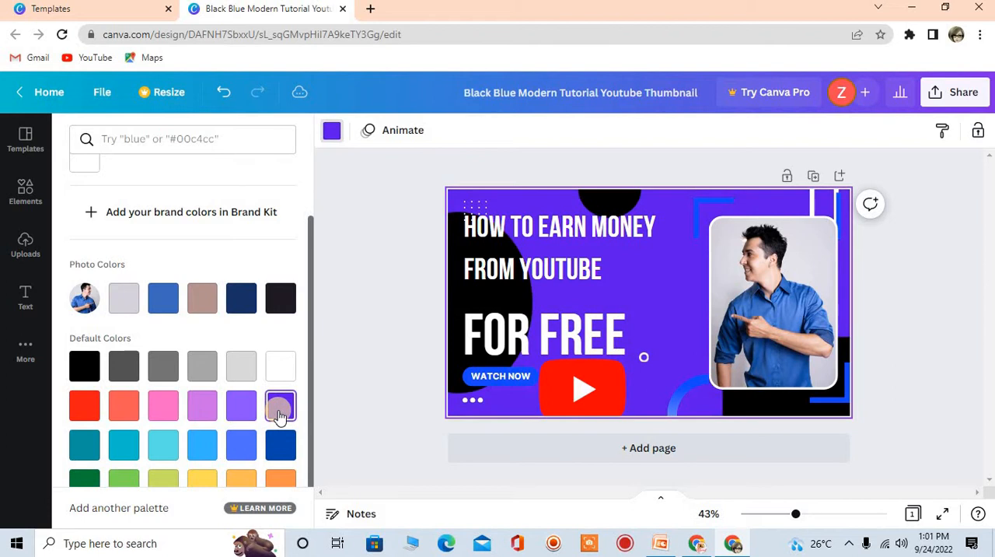
Move the "HOW TO EARN MONEY FROM YOUTUBE" heading right, close to the man's photo
{"action": "left_click", "coordinate": [606, 269]}
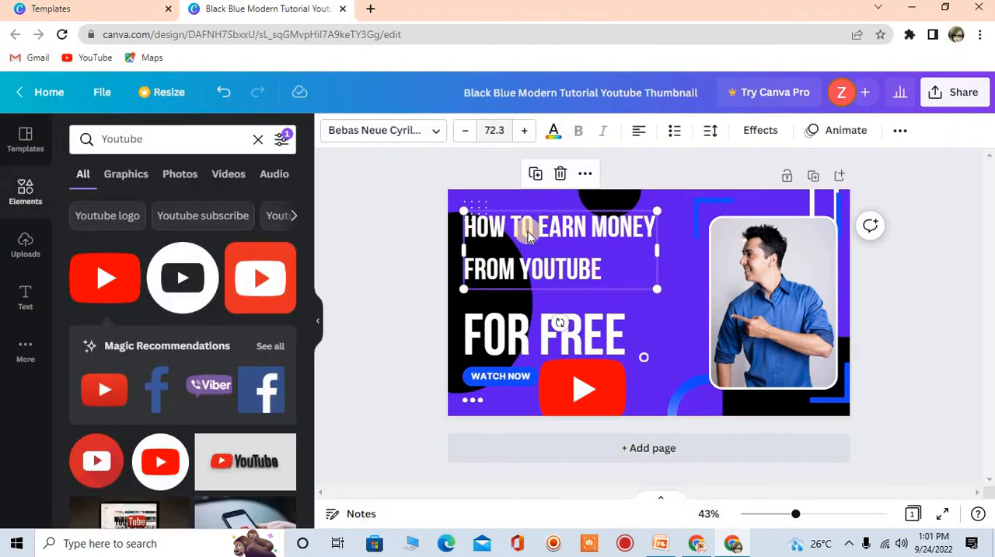
{"action": "left_click_drag", "start_coordinate": [528, 234], "coordinate": [569, 239]}
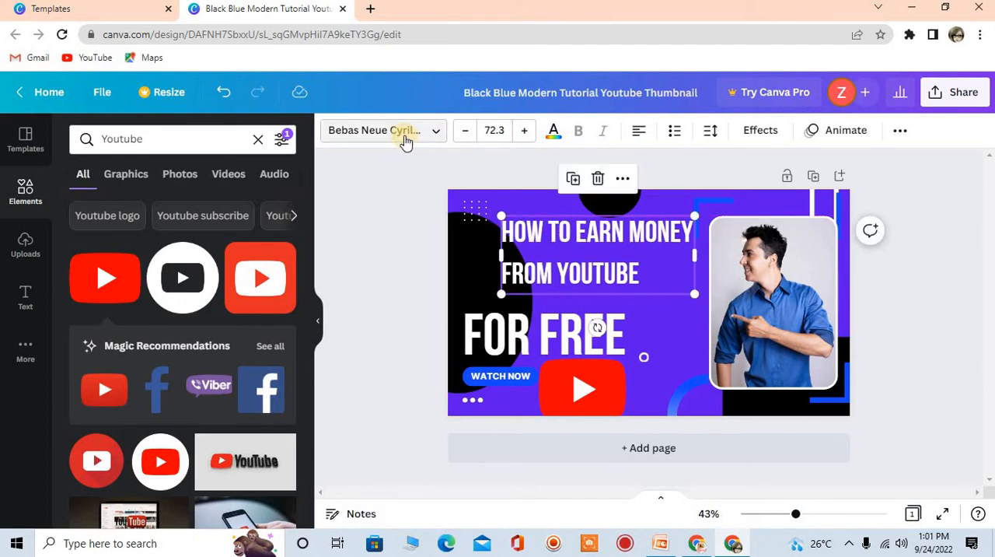
Change the "How to earn money from YouTube" heading's font to Barlow Bold and move the heading up to the thumbnail's upper edge
{"action": "left_click", "coordinate": [439, 134]}
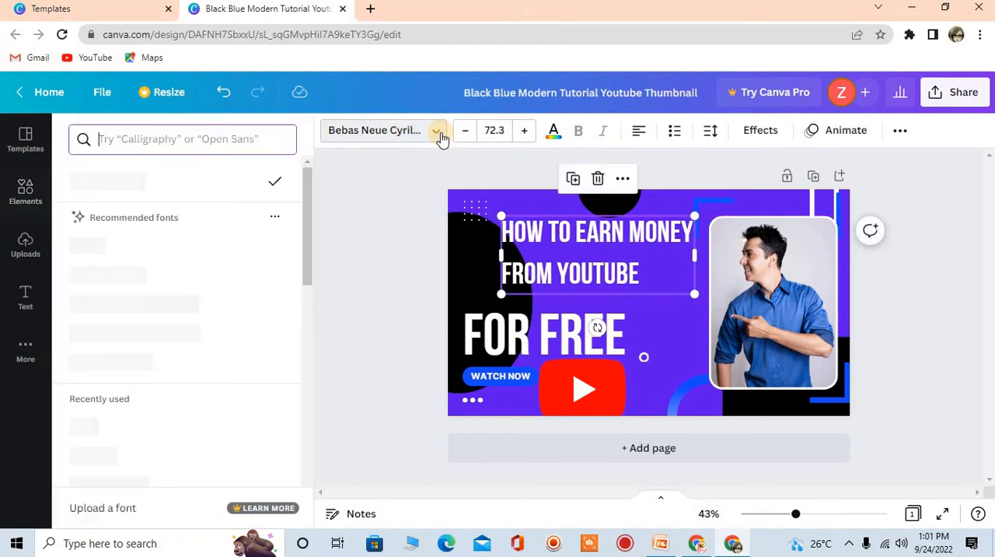
{"action": "left_click_drag", "start_coordinate": [307, 190], "coordinate": [305, 214]}
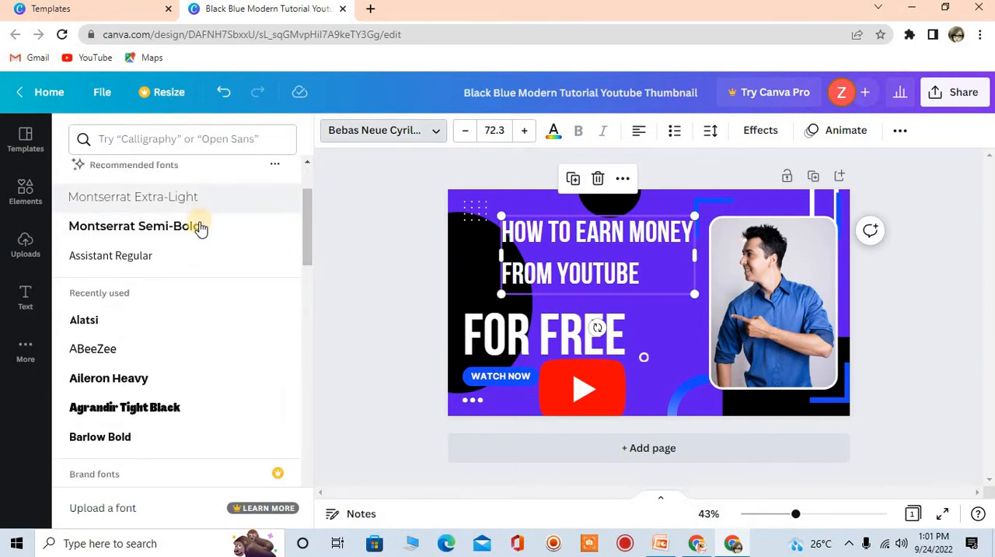
{"action": "left_click", "coordinate": [200, 226]}
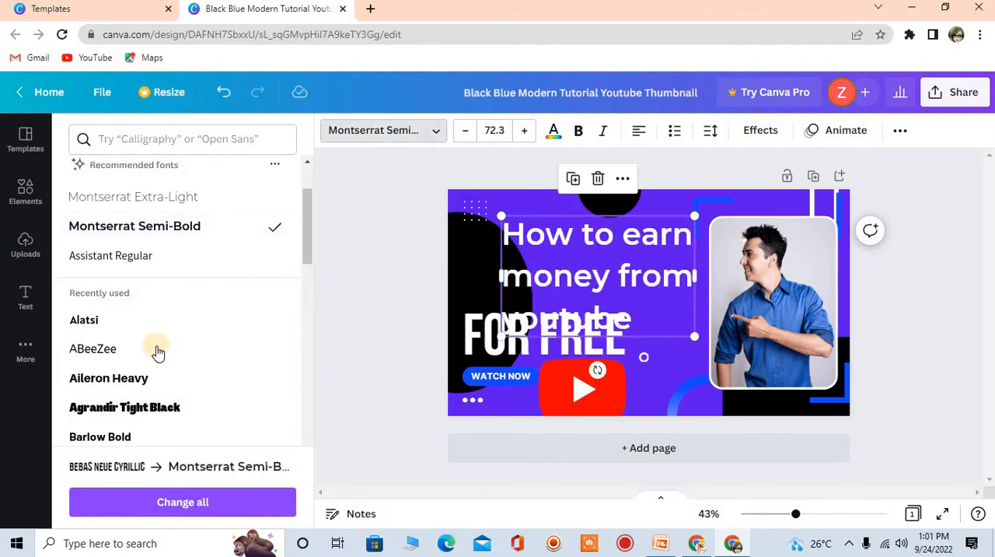
{"action": "left_click", "coordinate": [91, 432]}
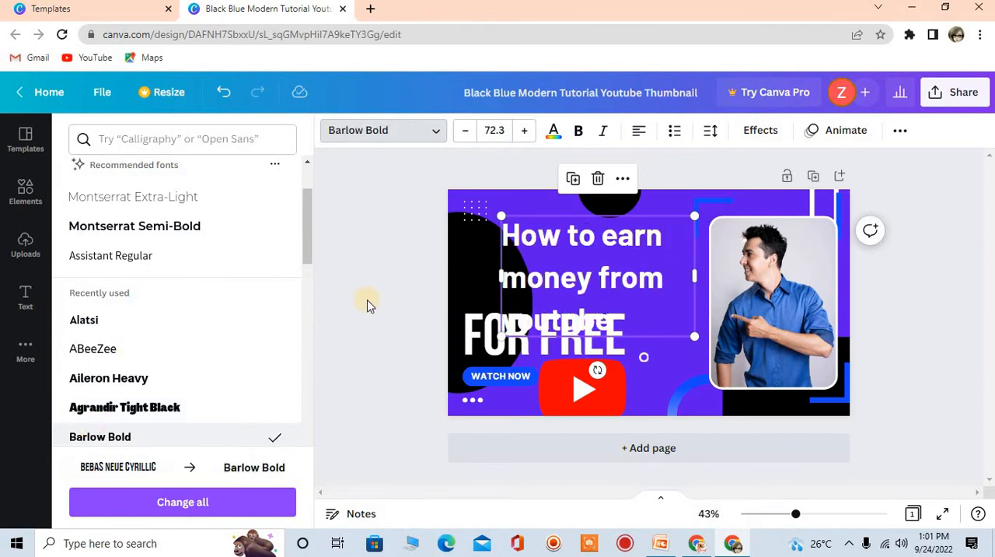
{"action": "left_click_drag", "start_coordinate": [600, 280], "coordinate": [587, 254]}
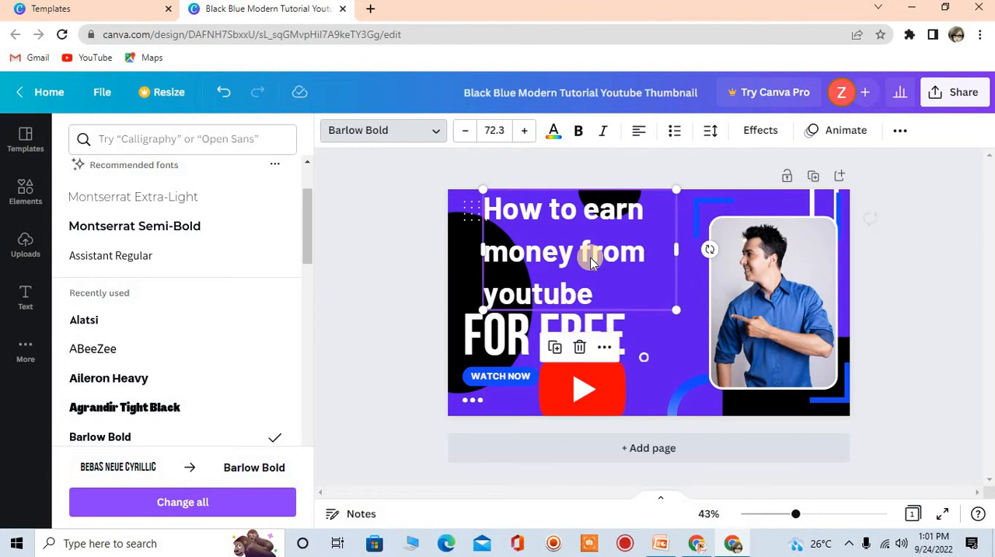
Move the "FOR FREE" text slightly right, beneath the heading
{"action": "left_click", "coordinate": [523, 344]}
{"action": "left_click_drag", "start_coordinate": [524, 345], "coordinate": [557, 337]}
{"action": "double_click", "coordinate": [556, 336]}
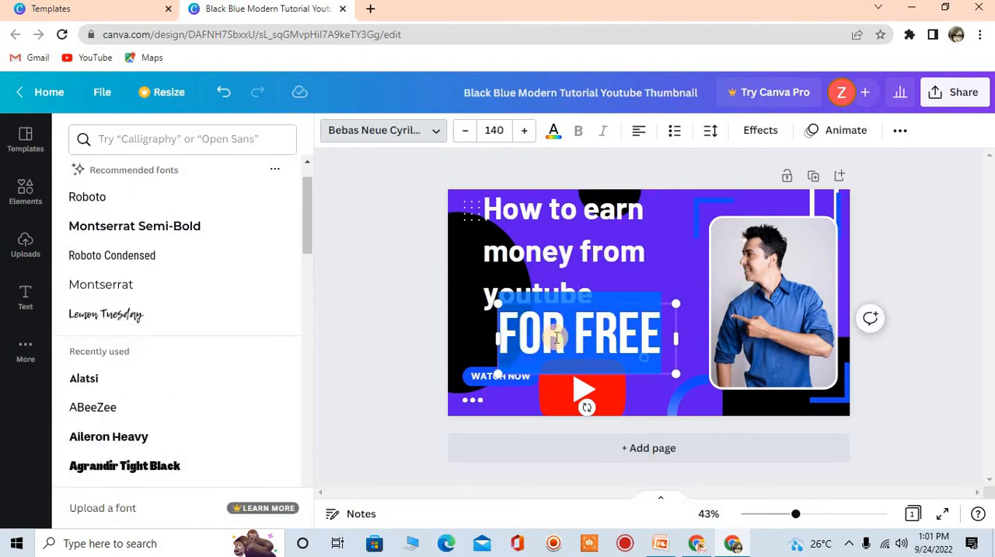
{"action": "left_click", "coordinate": [511, 336]}
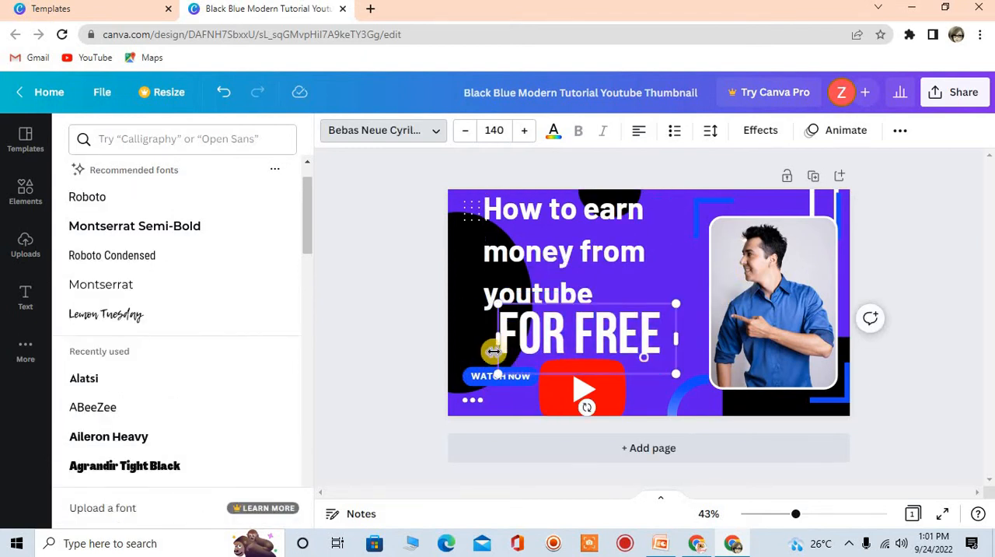
{"action": "left_click", "coordinate": [592, 319]}
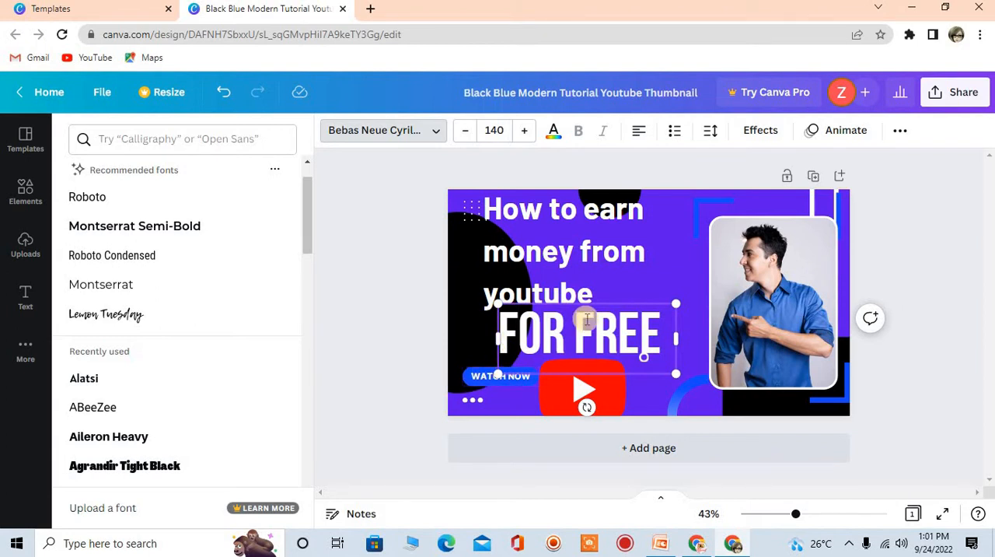
Try to enlarge only the heading's first letter "H", raising the font size to 74.3
{"action": "left_click", "coordinate": [515, 247]}
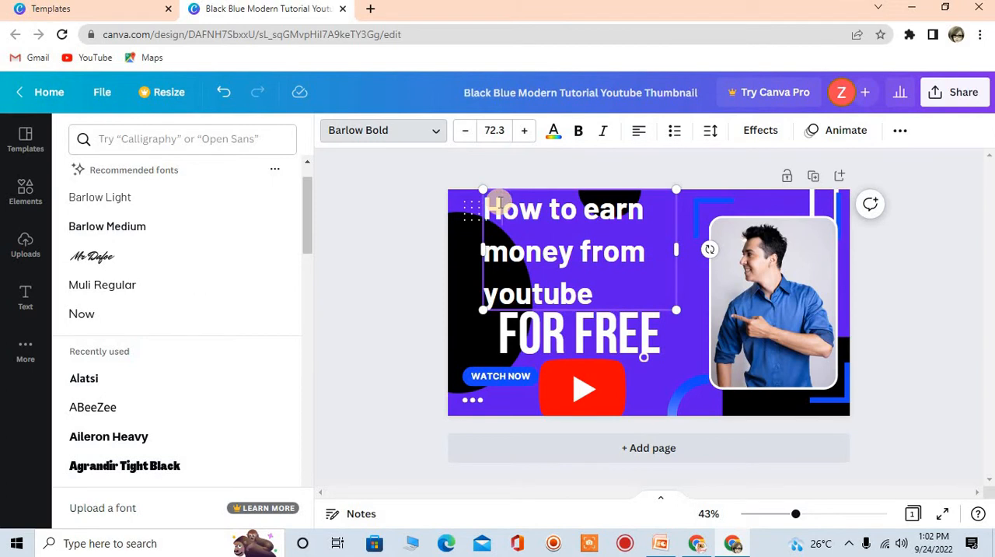
{"action": "left_click_drag", "start_coordinate": [500, 203], "coordinate": [585, 211]}
{"action": "left_click", "coordinate": [584, 213]}
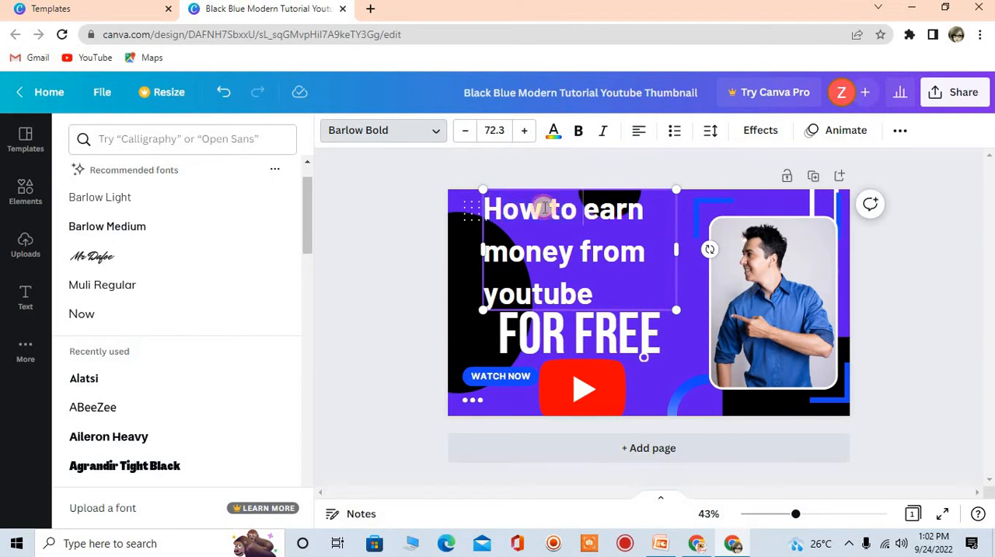
{"action": "left_click", "coordinate": [506, 213]}
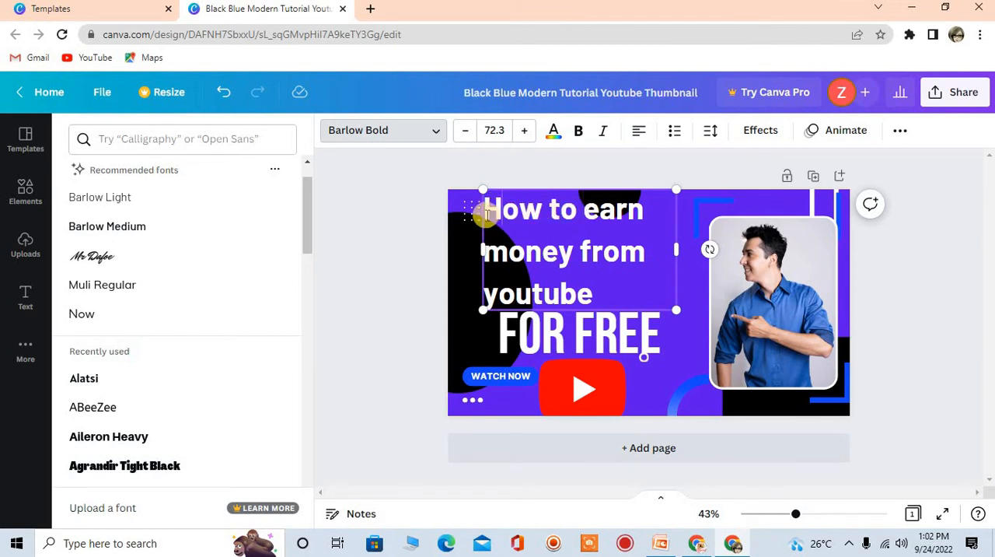
{"action": "left_click_drag", "start_coordinate": [500, 210], "coordinate": [483, 210]}
{"action": "left_click", "coordinate": [527, 134]}
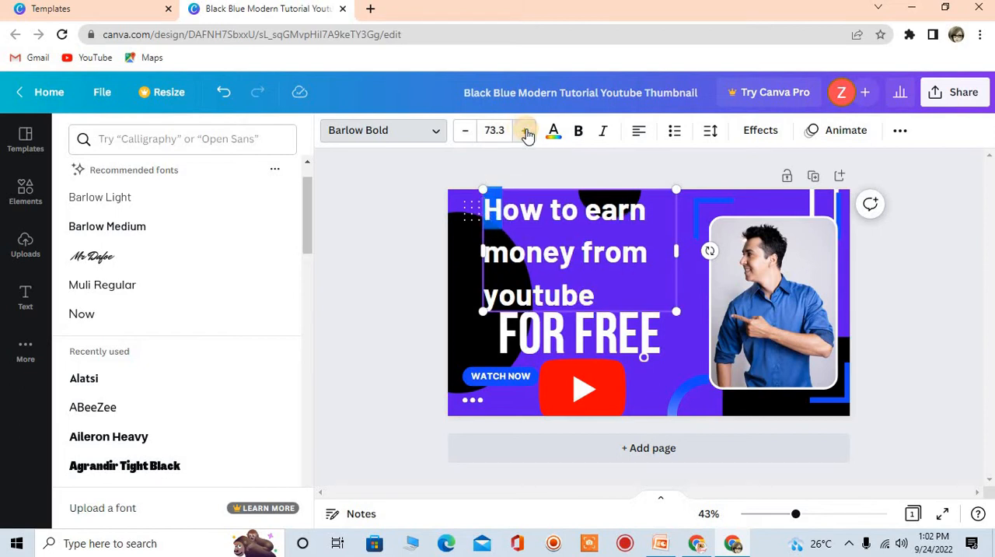
{"action": "left_click", "coordinate": [525, 131]}
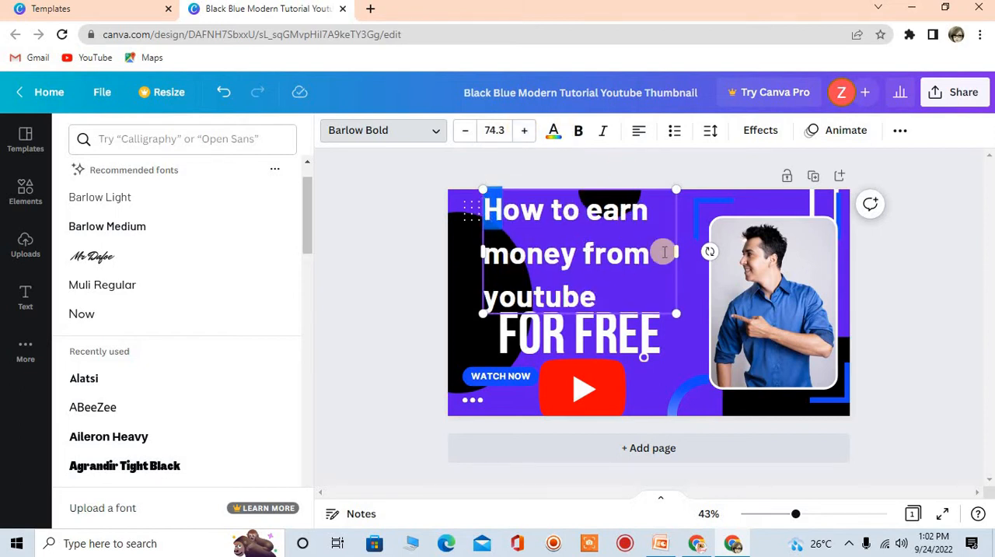
Scale the heading down to font size 67.8 so it clears the "FOR FREE" text
{"action": "left_click", "coordinate": [583, 253]}
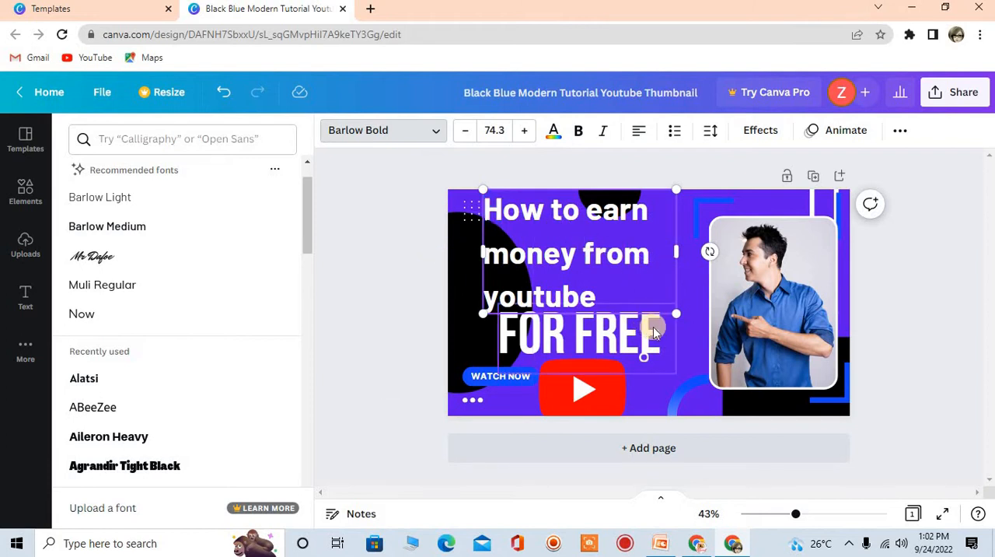
{"action": "left_click_drag", "start_coordinate": [671, 314], "coordinate": [656, 301]}
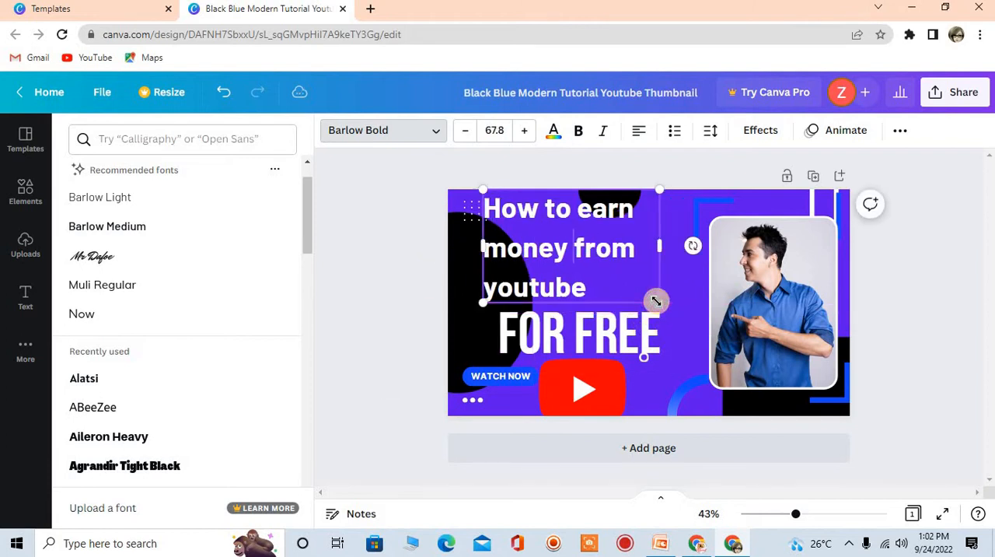
{"action": "left_click", "coordinate": [579, 322]}
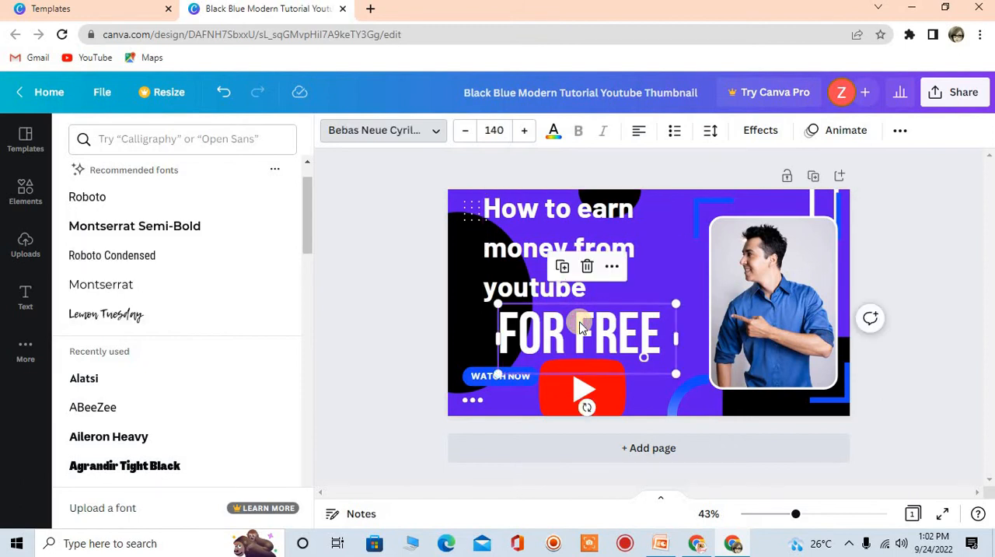
{"action": "double_click", "coordinate": [626, 336]}
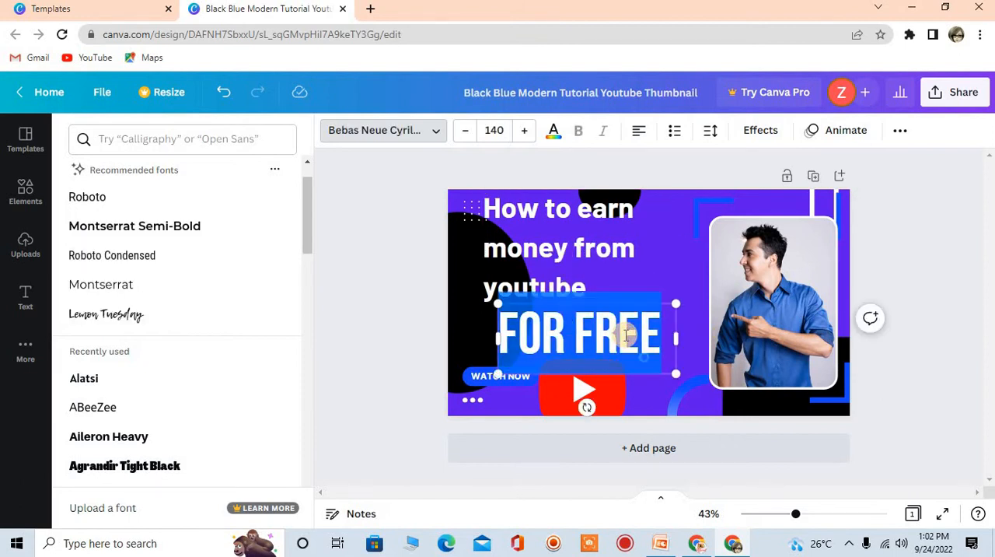
{"action": "left_click", "coordinate": [625, 335]}
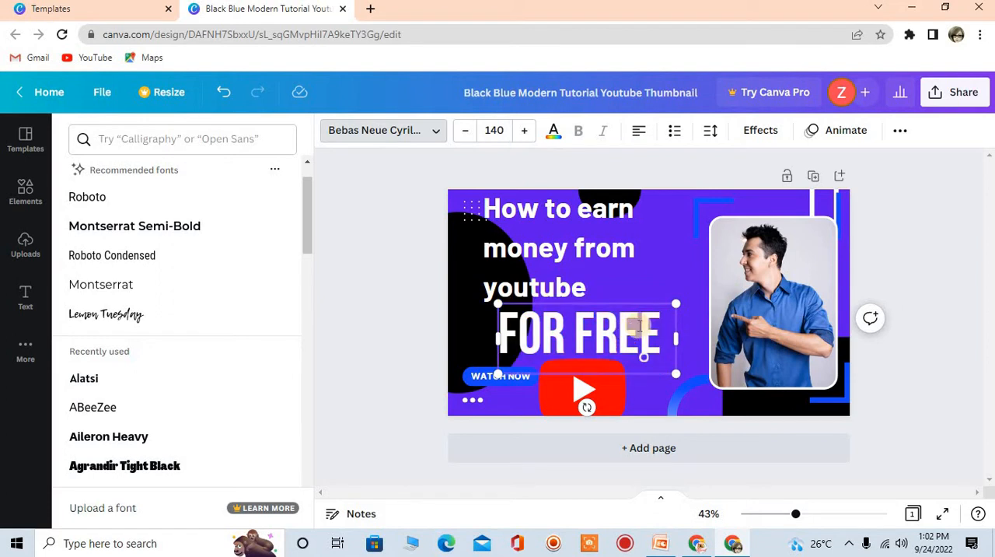
{"action": "left_click_drag", "start_coordinate": [639, 325], "coordinate": [621, 297]}
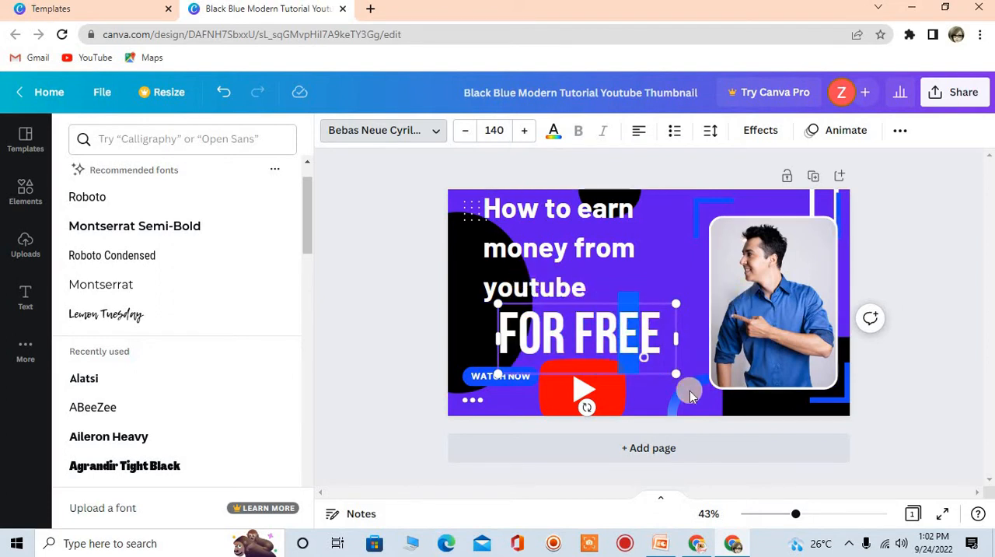
{"action": "left_click", "coordinate": [647, 388]}
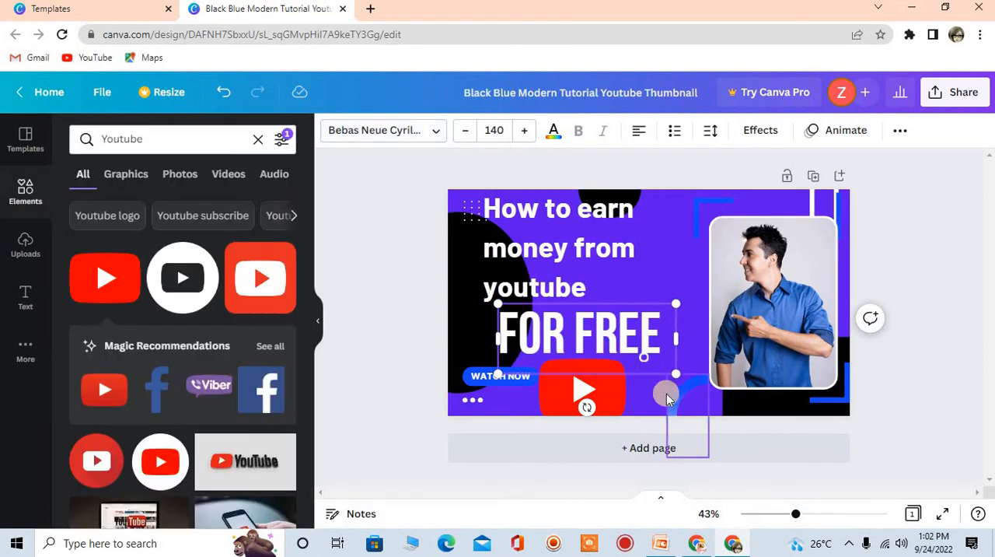
{"action": "left_click", "coordinate": [640, 380]}
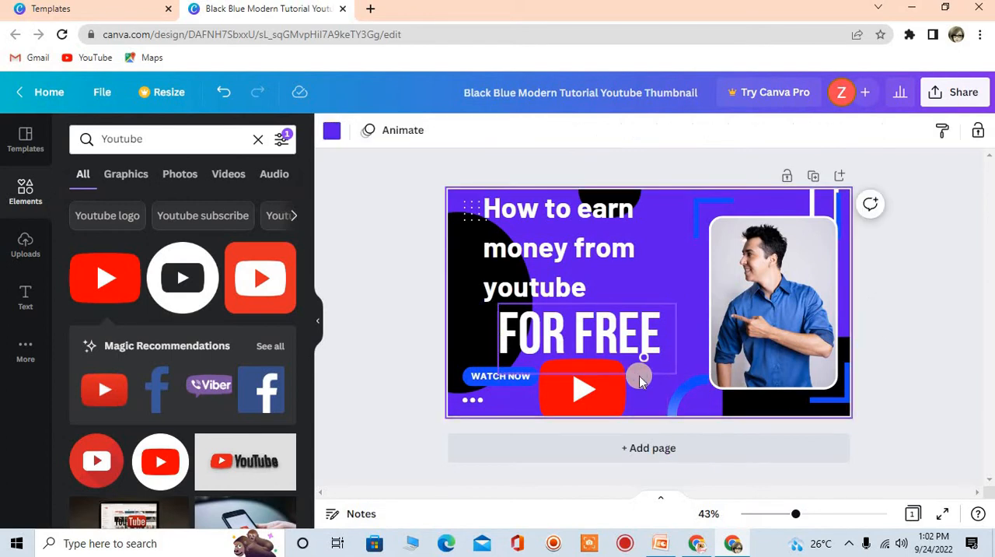
Duplicate the "FOR FREE" text, move the copy up and right, replace its text with "H" and narrow its text box
{"action": "left_click", "coordinate": [580, 338]}
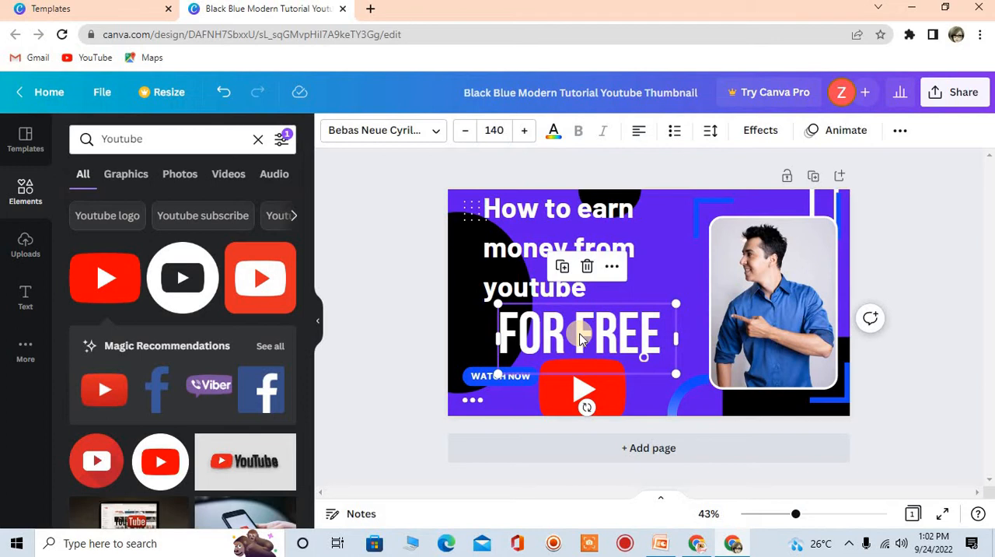
{"action": "key", "text": "ctrl+d"}
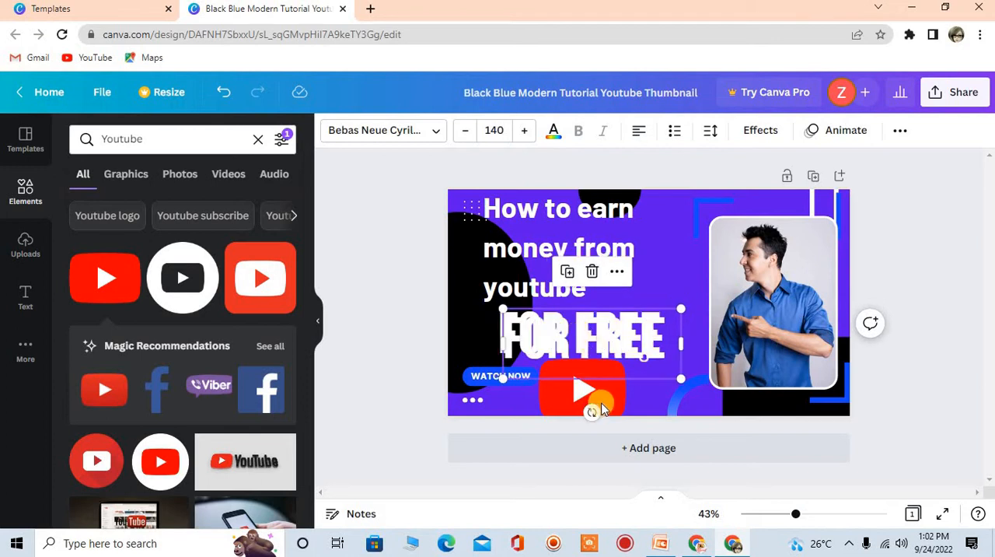
{"action": "left_click_drag", "start_coordinate": [595, 349], "coordinate": [671, 291]}
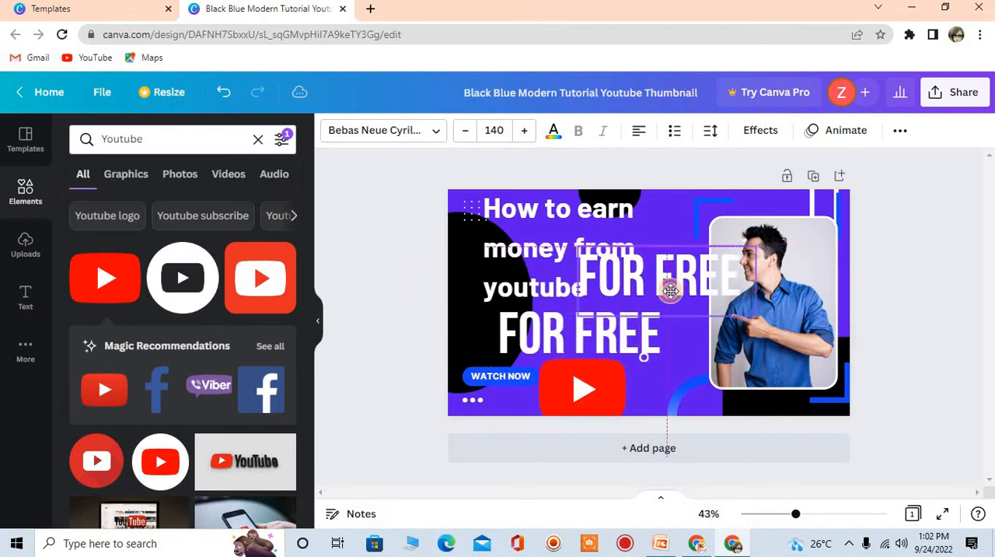
{"action": "double_click", "coordinate": [672, 291]}
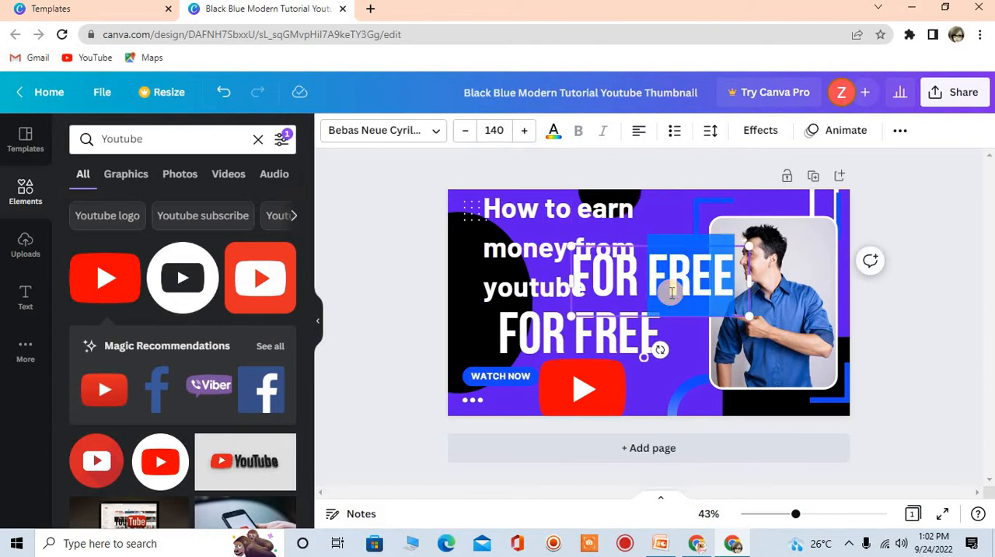
{"action": "key", "text": "ctrl+a"}
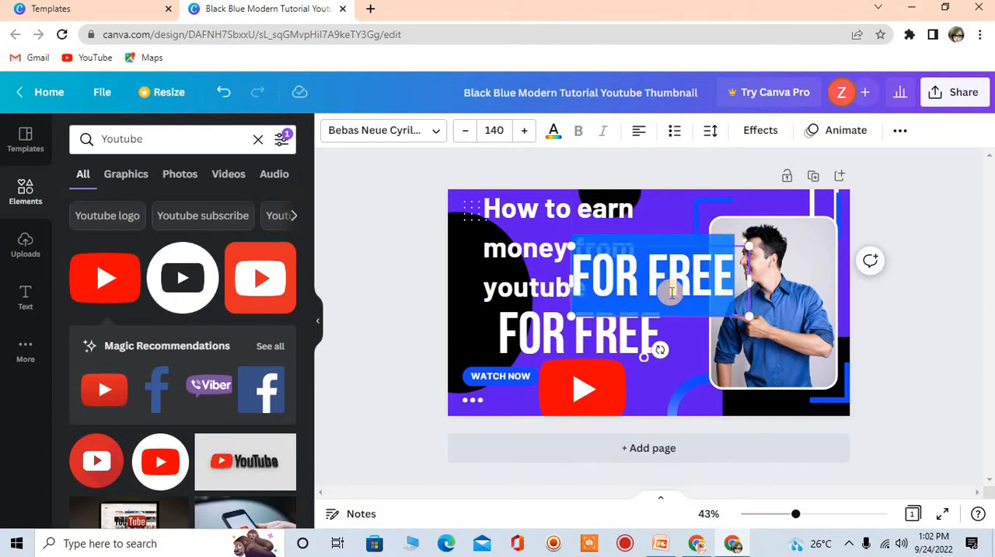
{"action": "key", "text": "BackSpace"}
{"action": "type", "text": "H"}
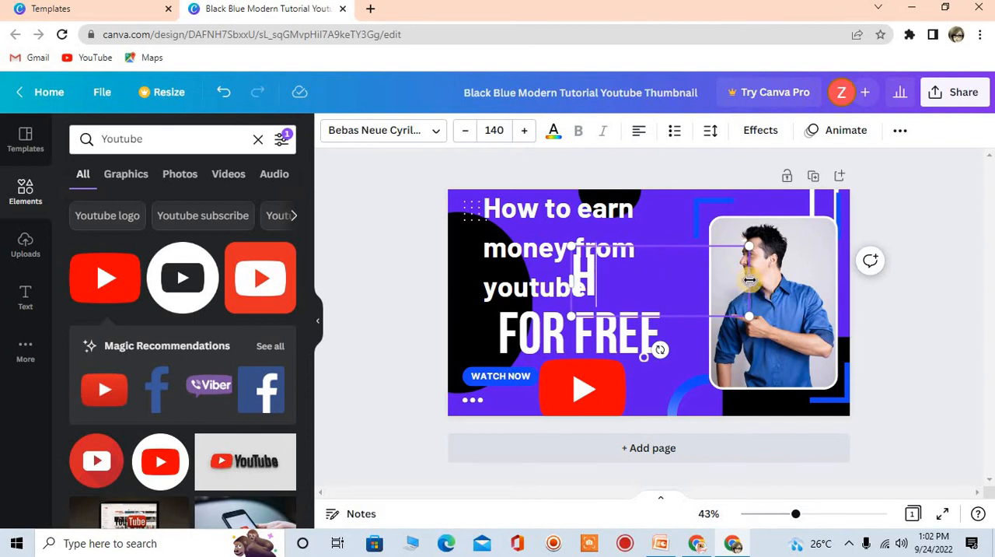
{"action": "left_click_drag", "start_coordinate": [749, 279], "coordinate": [640, 281]}
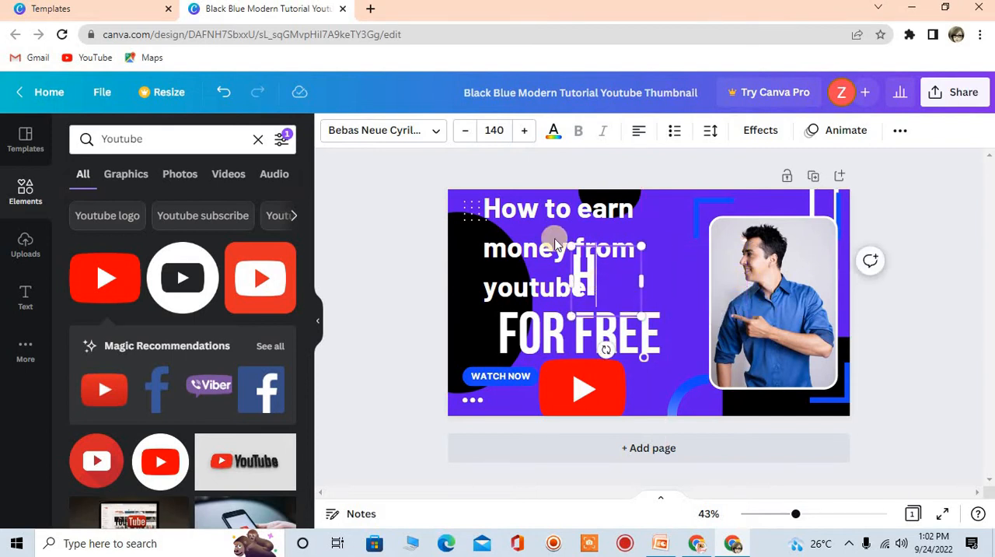
Recolor the separate letter "H" with the near-black photo color and enlarge it to a font size of about 163
{"action": "left_click", "coordinate": [521, 131]}
{"action": "left_click", "coordinate": [521, 131]}
{"action": "left_click", "coordinate": [521, 130]}
{"action": "left_click", "coordinate": [521, 130]}
{"action": "left_click", "coordinate": [522, 130]}
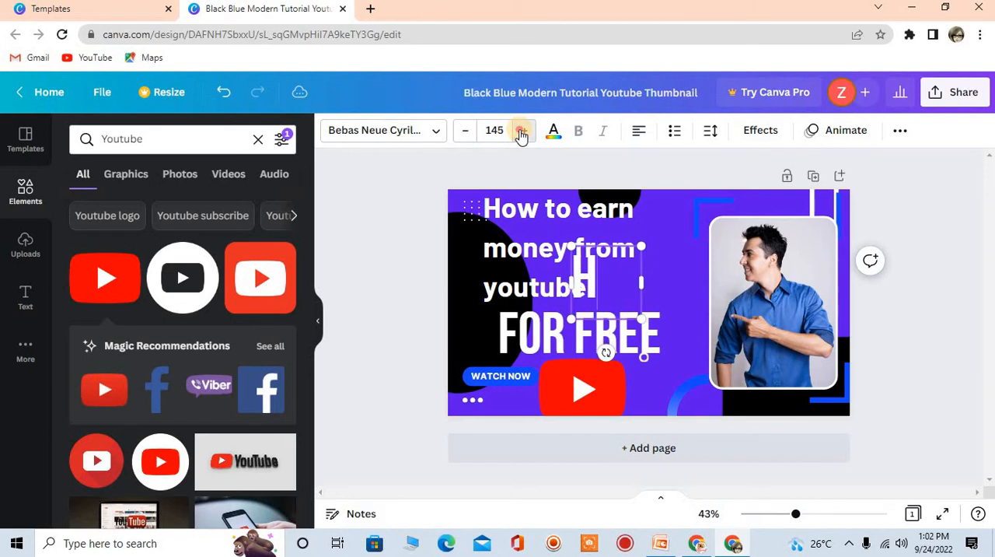
{"action": "left_click", "coordinate": [522, 131]}
{"action": "left_click", "coordinate": [522, 130]}
{"action": "left_click", "coordinate": [521, 130]}
{"action": "left_click", "coordinate": [522, 131]}
{"action": "left_click", "coordinate": [553, 131]}
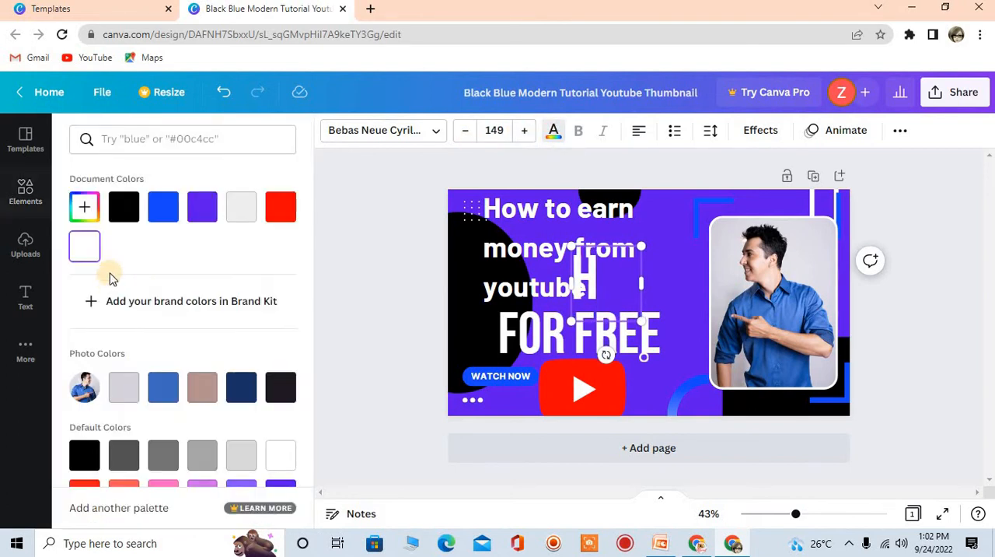
{"action": "left_click", "coordinate": [280, 386]}
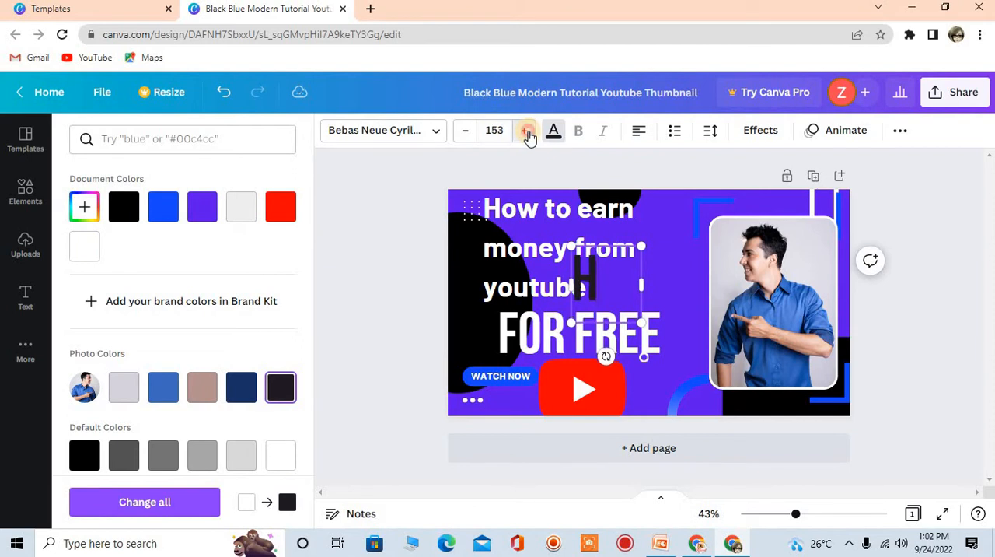
{"action": "left_click", "coordinate": [527, 132]}
{"action": "left_click", "coordinate": [527, 132]}
{"action": "left_click", "coordinate": [527, 132]}
{"action": "left_click", "coordinate": [527, 132]}
{"action": "left_click", "coordinate": [527, 133]}
{"action": "left_click", "coordinate": [527, 133]}
{"action": "left_click", "coordinate": [527, 132]}
{"action": "left_click", "coordinate": [527, 132]}
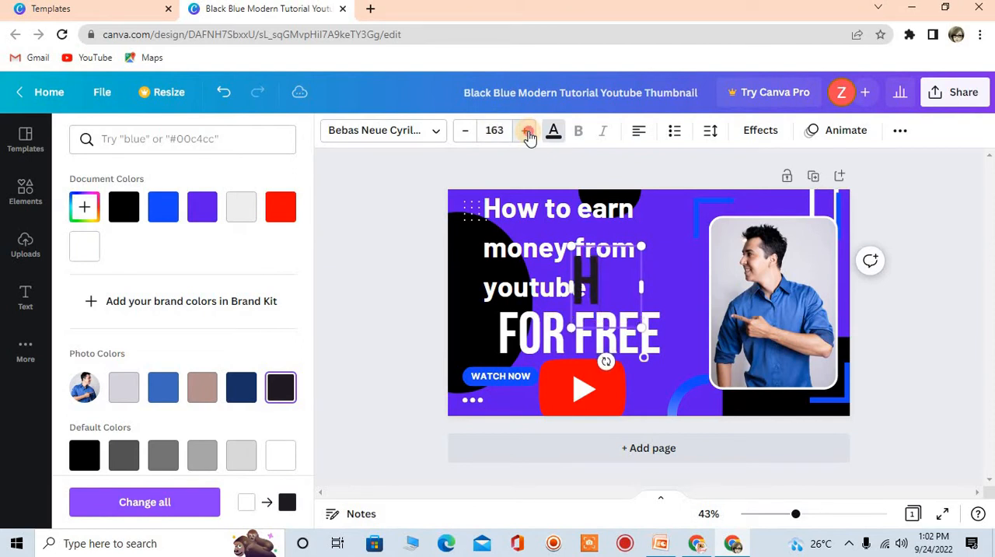
{"action": "left_click", "coordinate": [527, 132]}
{"action": "left_click", "coordinate": [527, 132]}
{"action": "left_click", "coordinate": [527, 132]}
{"action": "left_click", "coordinate": [527, 132]}
Delete the initial "H" from the heading so that it starts with "ow to earn"
{"action": "left_click", "coordinate": [505, 212]}
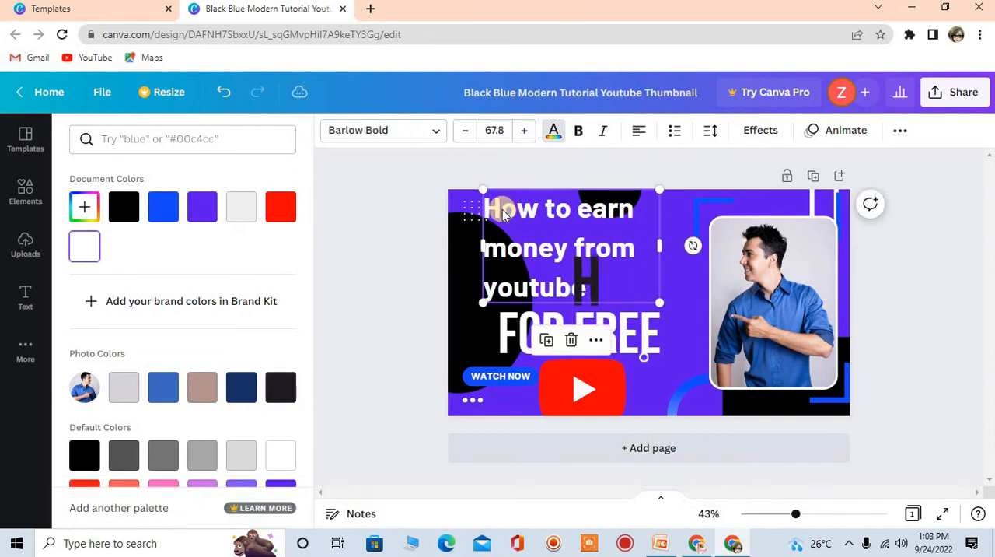
{"action": "left_click", "coordinate": [501, 210]}
{"action": "key", "text": "BackSpace"}
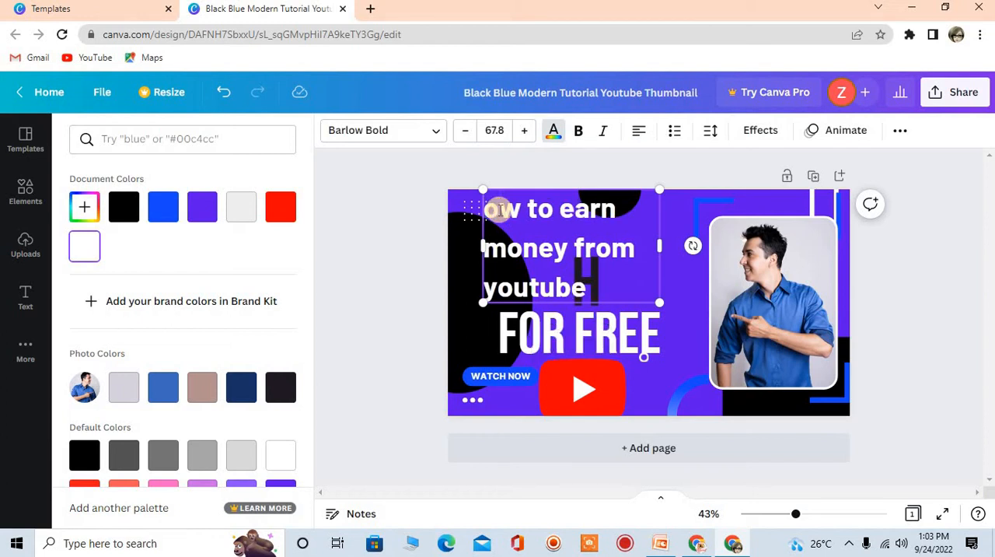
{"action": "double_click", "coordinate": [594, 288]}
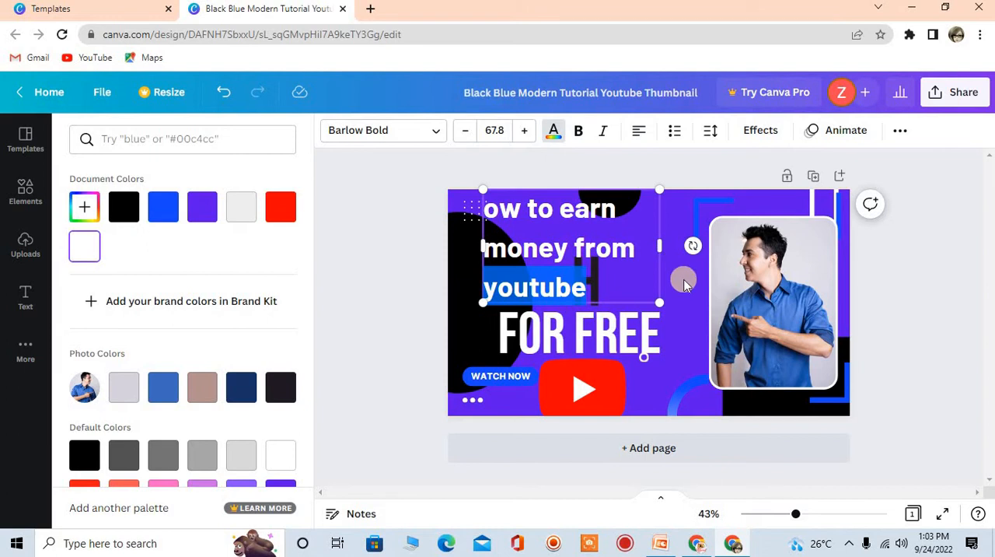
Shift the heading slightly down and right, and place the separate "H" directly in front of "ow to earn"
{"action": "left_click", "coordinate": [633, 279]}
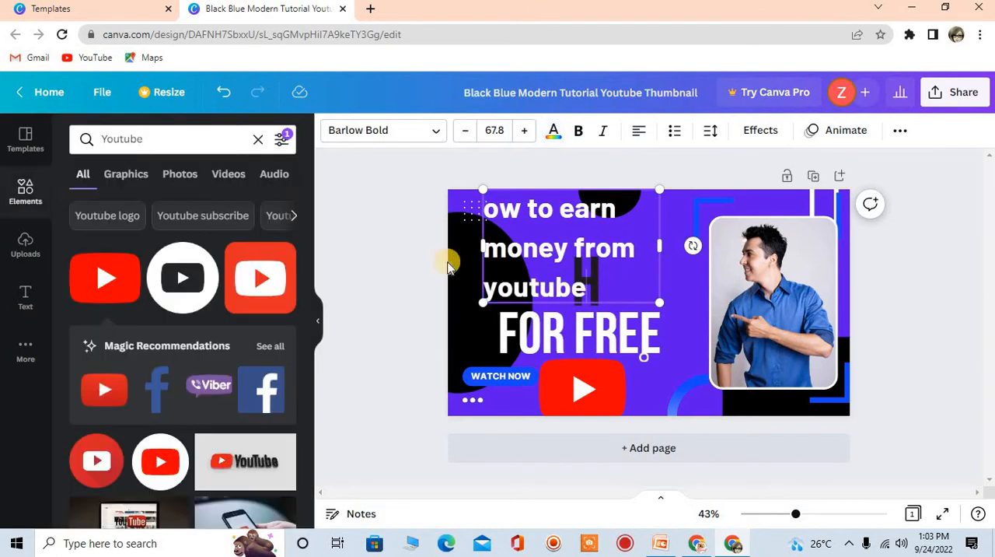
{"action": "left_click_drag", "start_coordinate": [493, 263], "coordinate": [702, 277]}
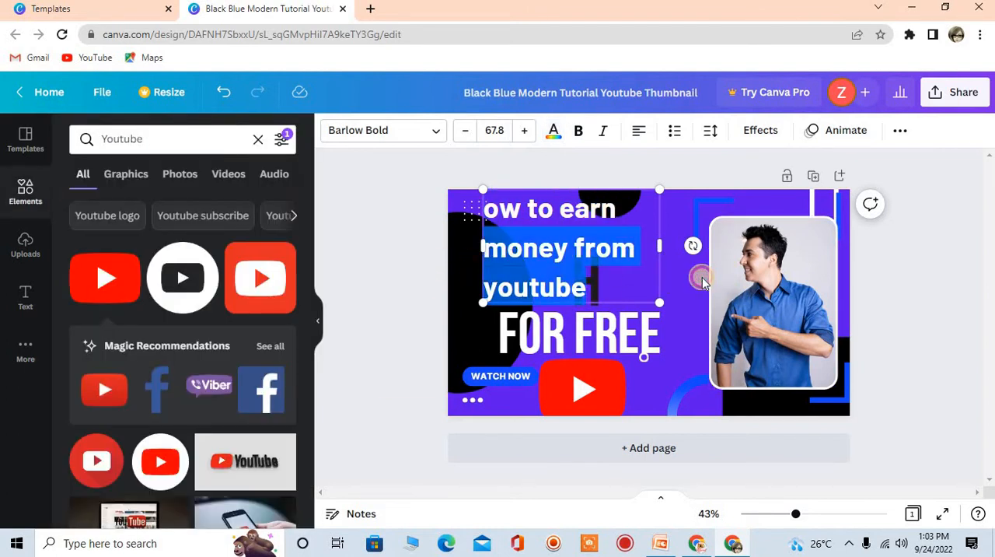
{"action": "left_click", "coordinate": [702, 277]}
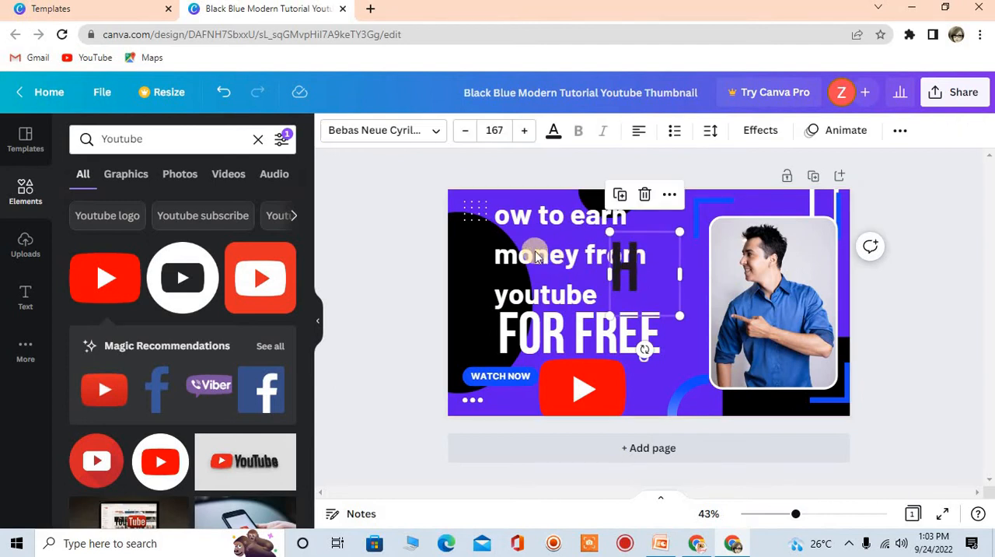
{"action": "left_click_drag", "start_coordinate": [647, 279], "coordinate": [506, 223]}
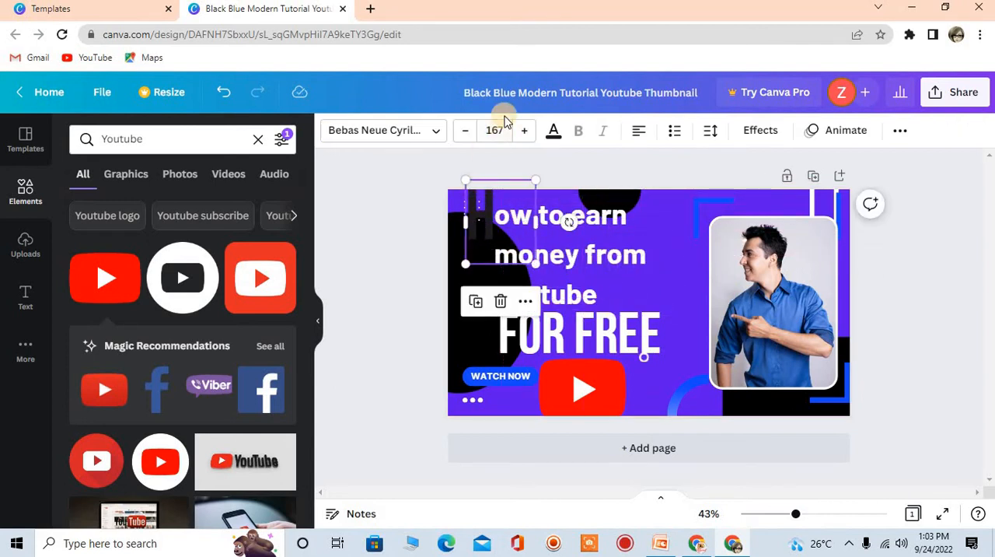
Try light orange on the separate "H", settle on white as its color, and deselect the text
{"action": "left_click", "coordinate": [554, 134]}
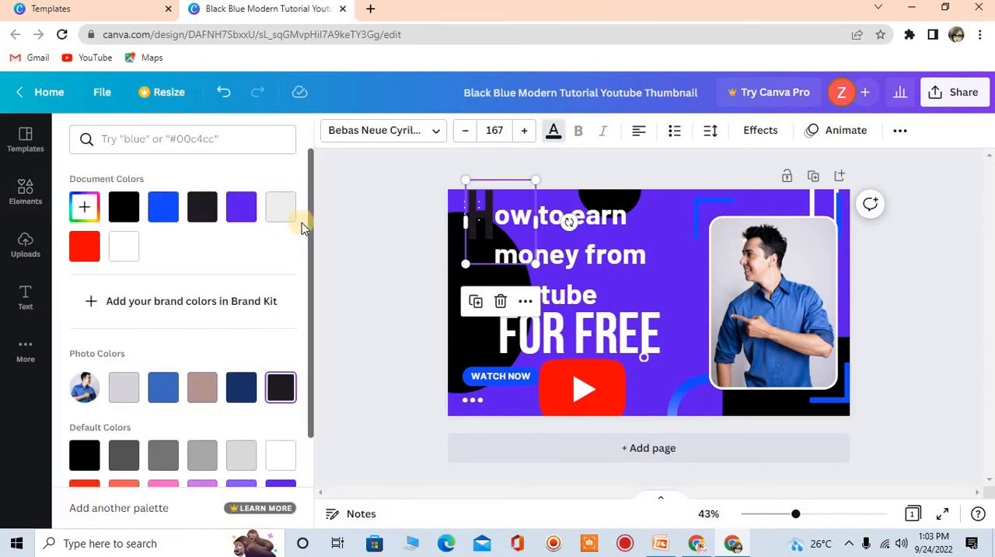
{"action": "scroll", "coordinate": [300, 267], "scroll_direction": "down", "scroll_amount": 2}
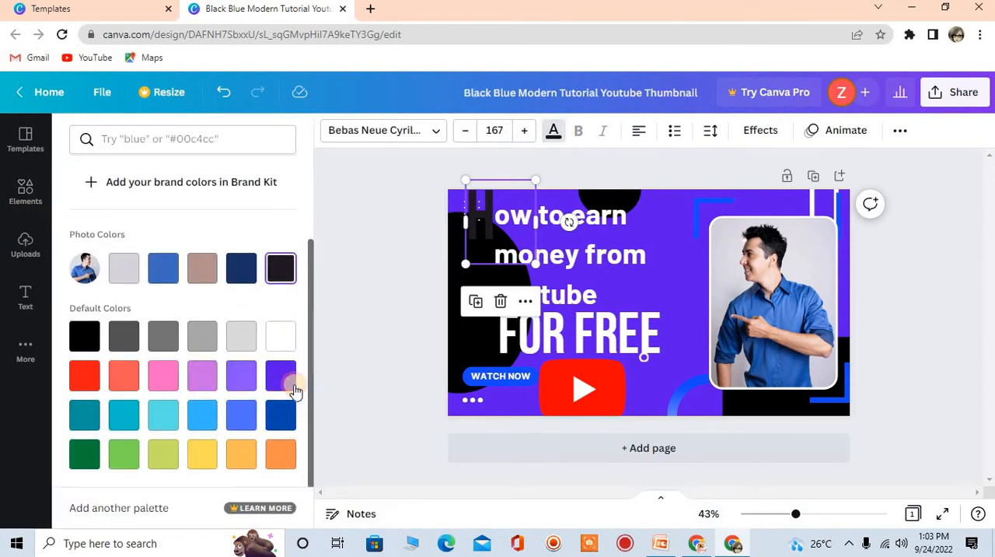
{"action": "left_click", "coordinate": [255, 461]}
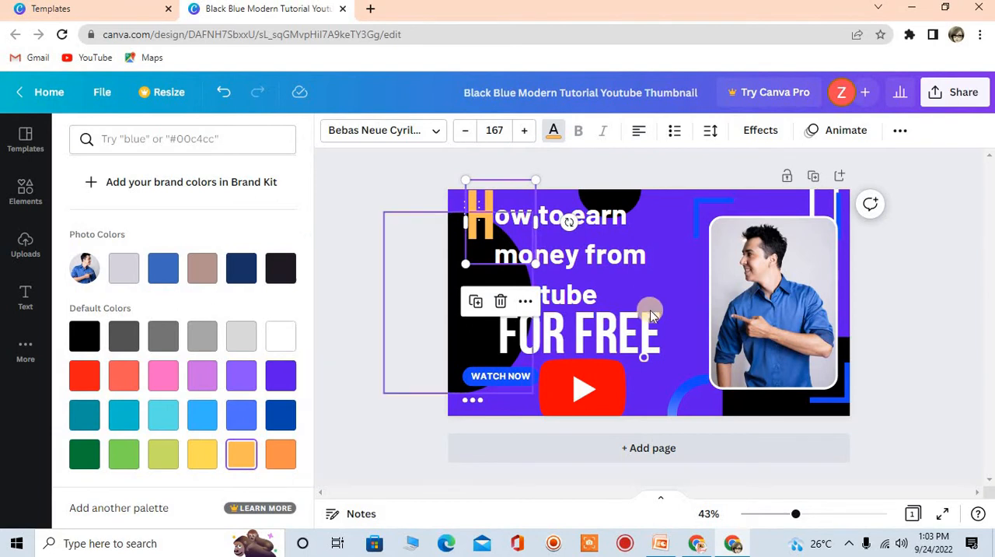
{"action": "left_click", "coordinate": [284, 334]}
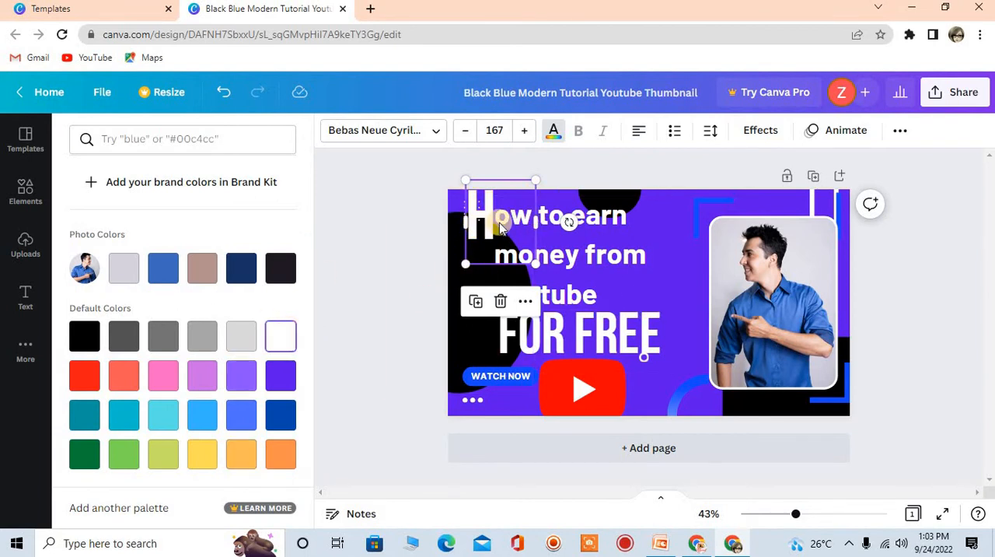
{"action": "left_click", "coordinate": [661, 221]}
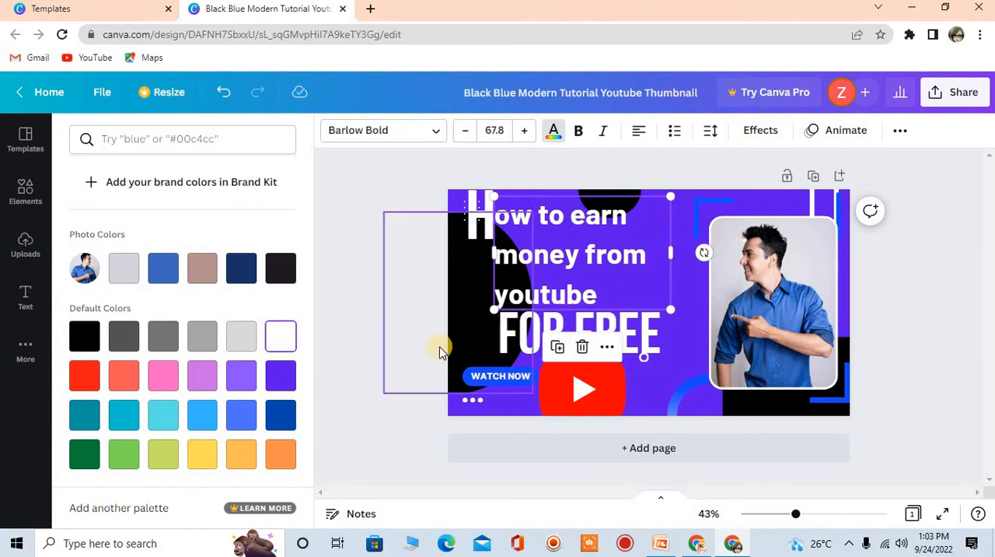
{"action": "left_click", "coordinate": [551, 237]}
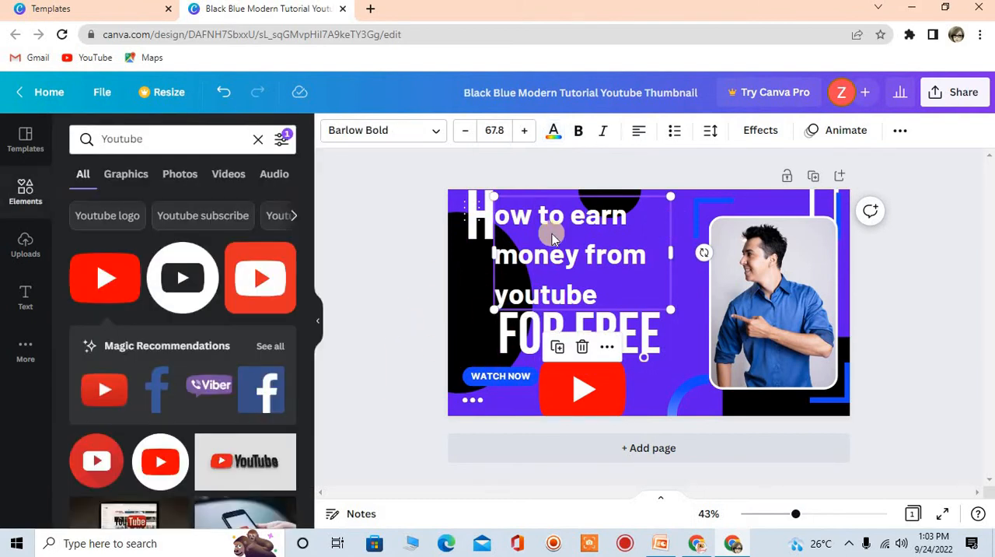
{"action": "left_click", "coordinate": [379, 282]}
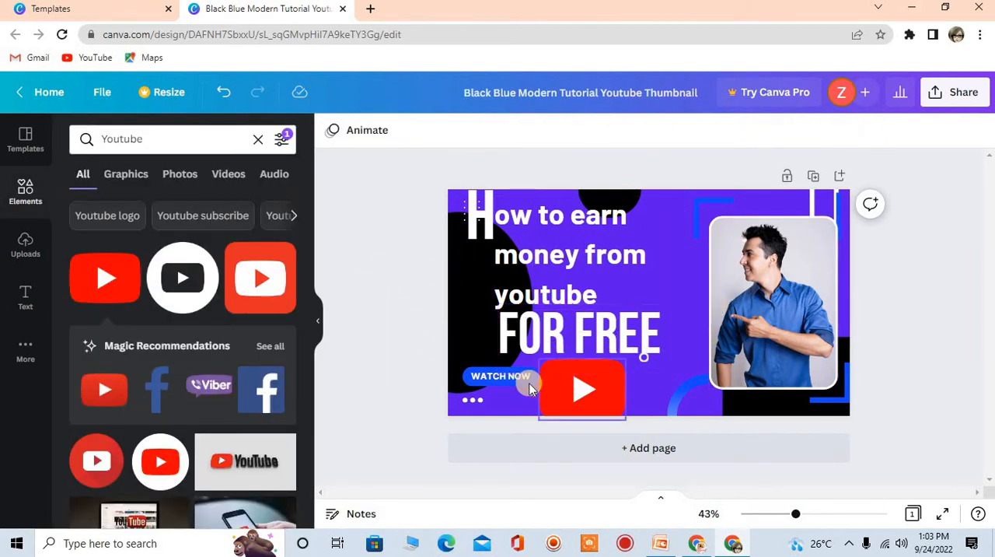
Select the framed photo of the man in the blue shirt and open the uploaded images
{"action": "left_click", "coordinate": [775, 307]}
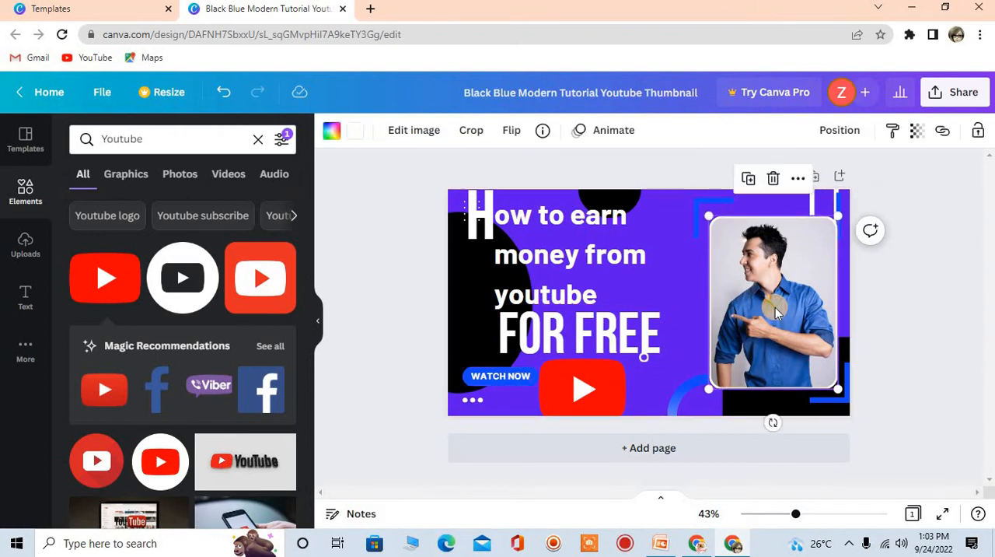
{"action": "left_click", "coordinate": [16, 253]}
{"action": "left_click", "coordinate": [170, 177]}
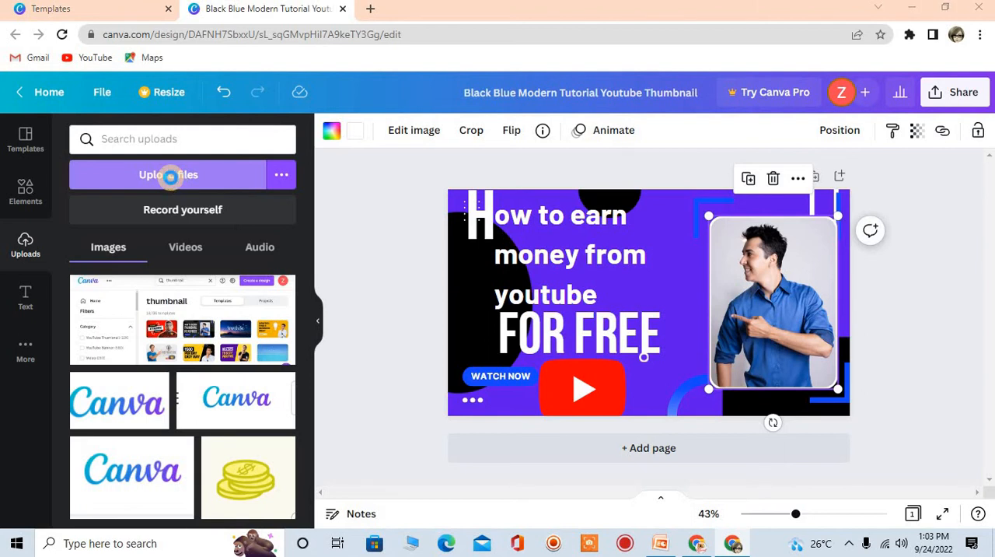
{"action": "left_click", "coordinate": [169, 177]}
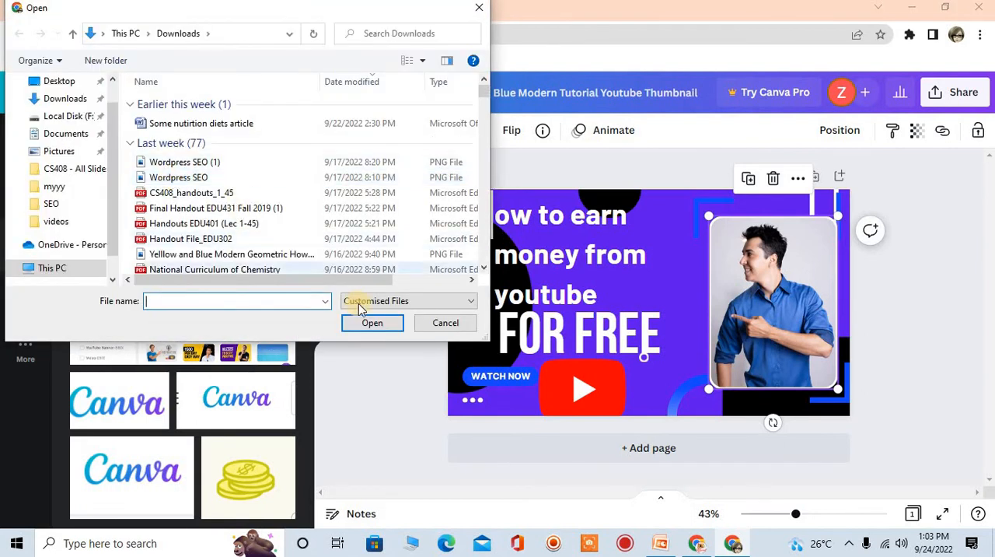
{"action": "left_click", "coordinate": [446, 323]}
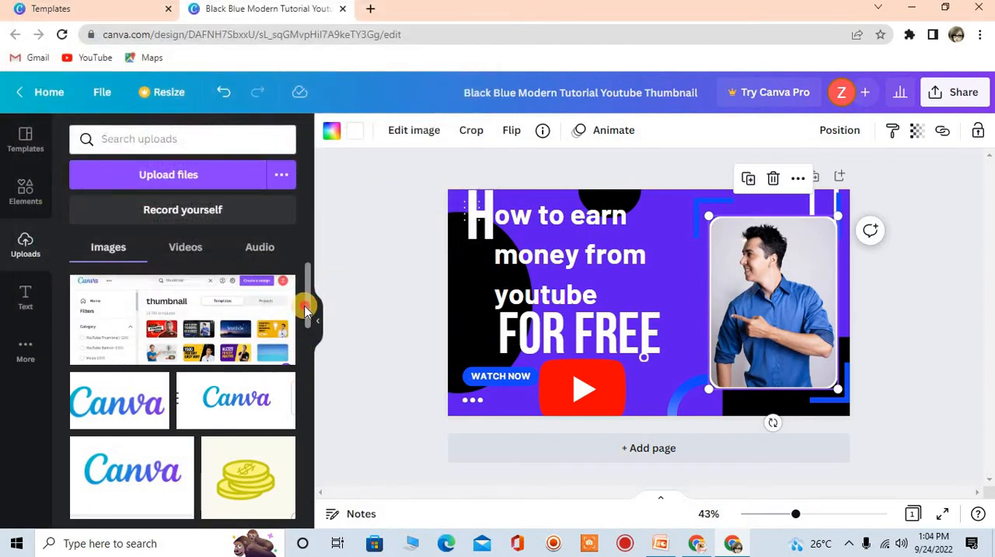
Add the uploaded cut-out of the man in a grey hoodie and delete the old photo from the frame
{"action": "left_click_drag", "start_coordinate": [307, 313], "coordinate": [297, 365]}
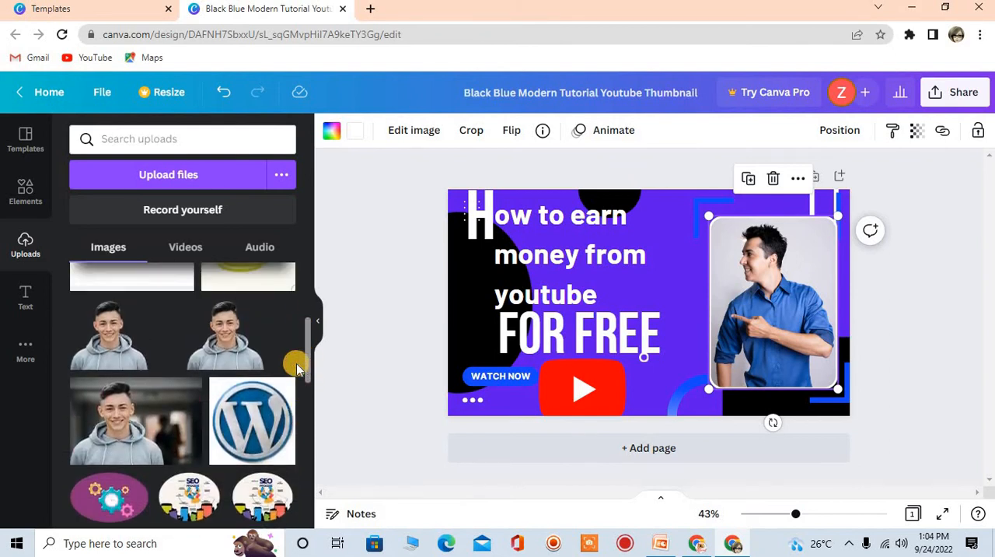
{"action": "left_click", "coordinate": [118, 342]}
{"action": "left_click", "coordinate": [808, 296]}
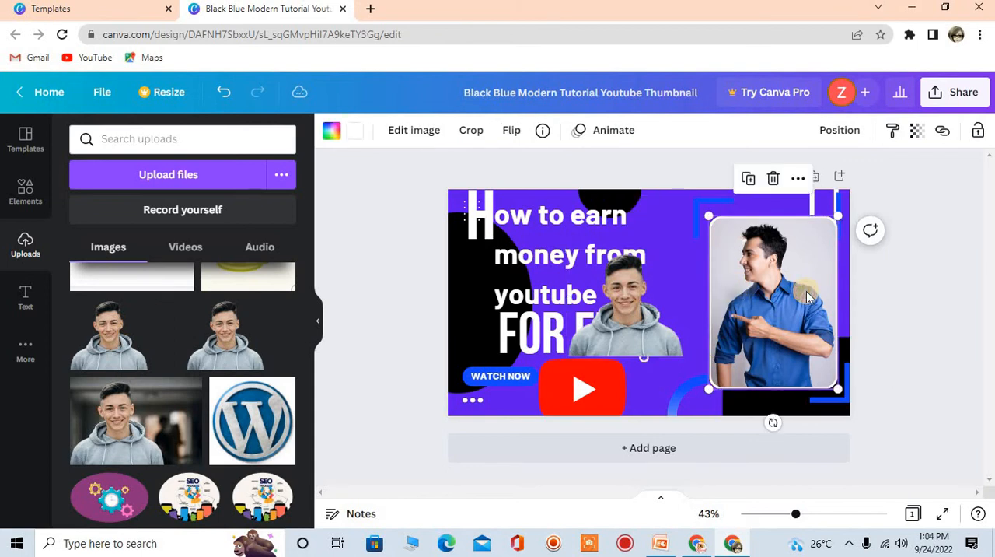
{"action": "key", "text": "Delete"}
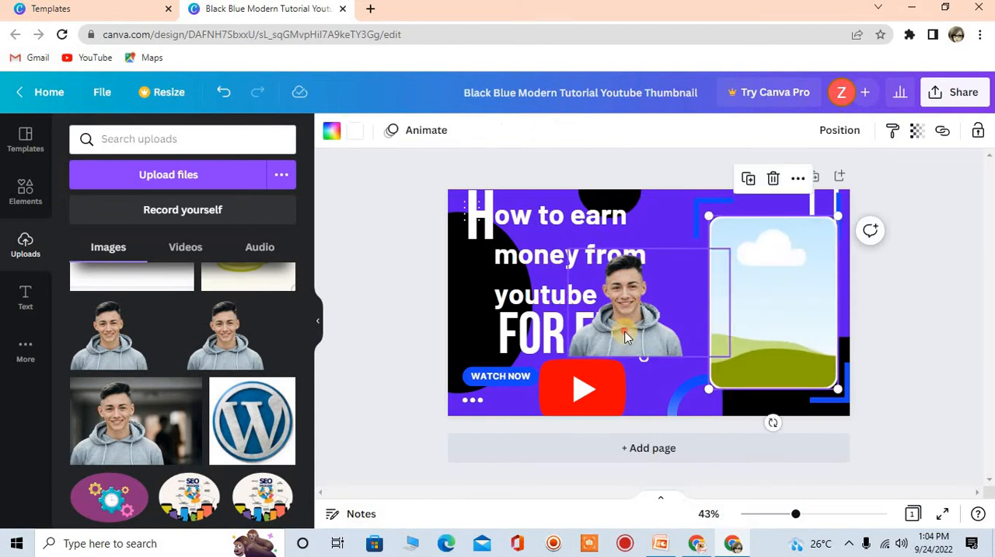
Move the hoodie cut-out over to the empty frame, undoing its first placement inside it
{"action": "left_click_drag", "start_coordinate": [622, 328], "coordinate": [789, 328]}
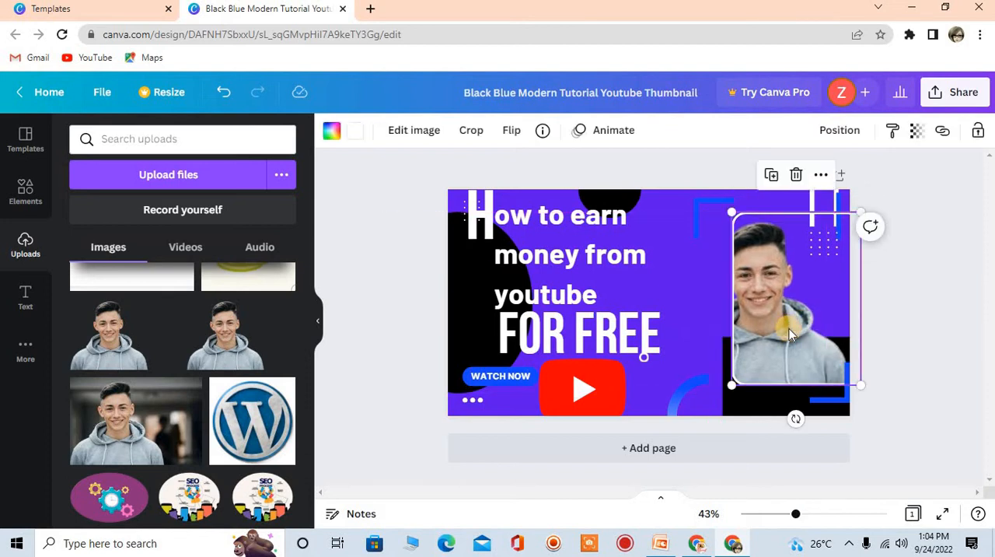
{"action": "key", "text": "ctrl+z"}
{"action": "key", "text": "ctrl+z"}
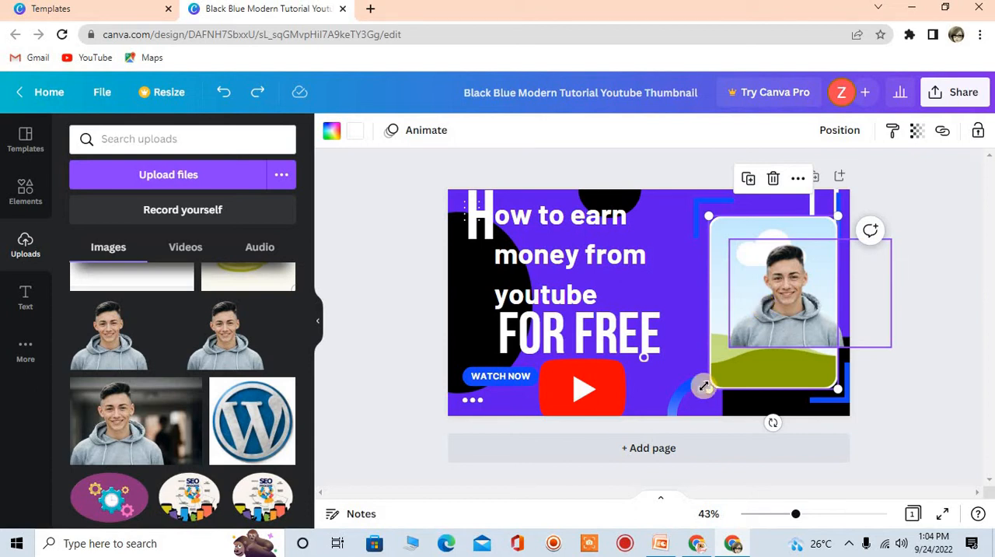
Shrink the photo frame from its lower-left corner and place the hoodie cut-out inside it
{"action": "left_click_drag", "start_coordinate": [705, 386], "coordinate": [729, 361]}
{"action": "left_click", "coordinate": [781, 281]}
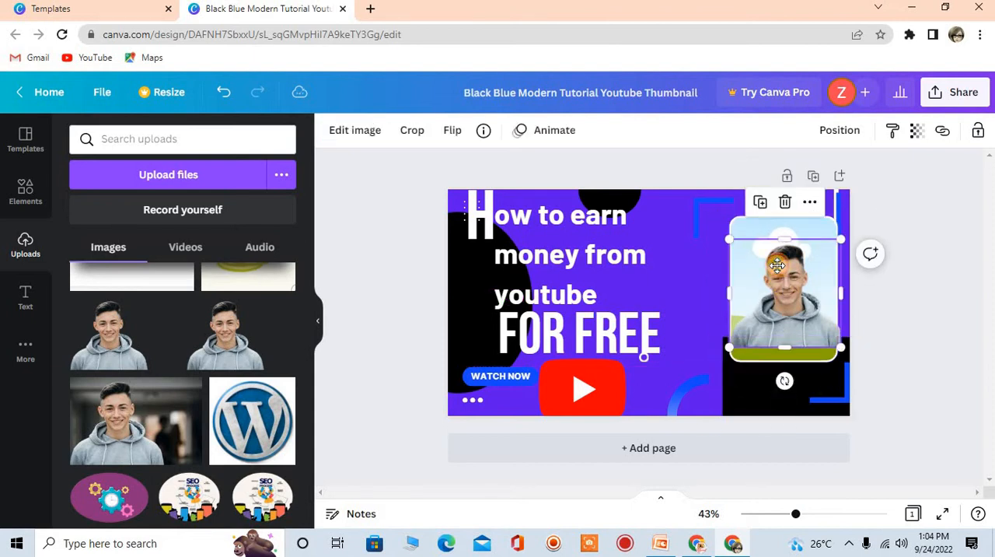
{"action": "left_click", "coordinate": [927, 254]}
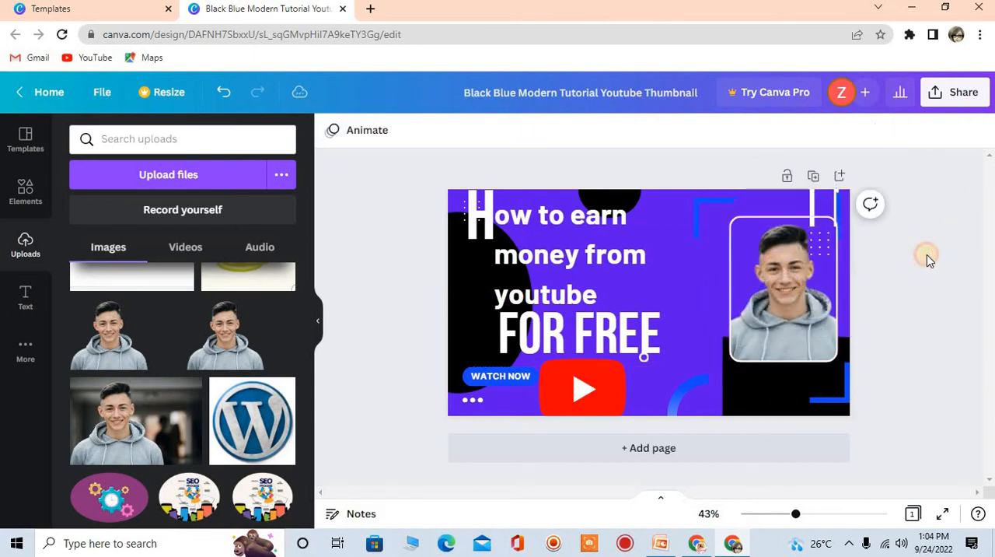
Delete the black rectangle behind the lower part of the photo frame
{"action": "left_click", "coordinate": [695, 324]}
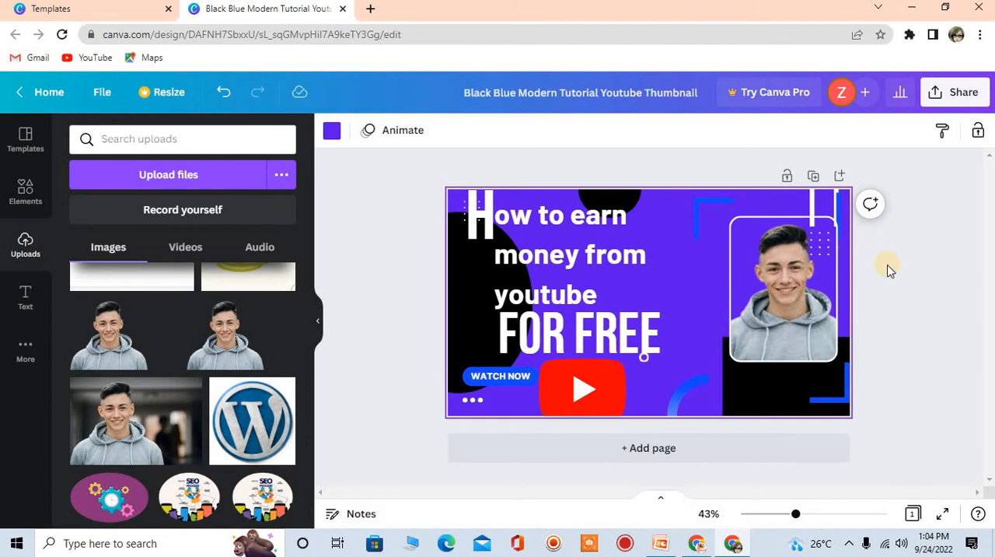
{"action": "left_click", "coordinate": [378, 345]}
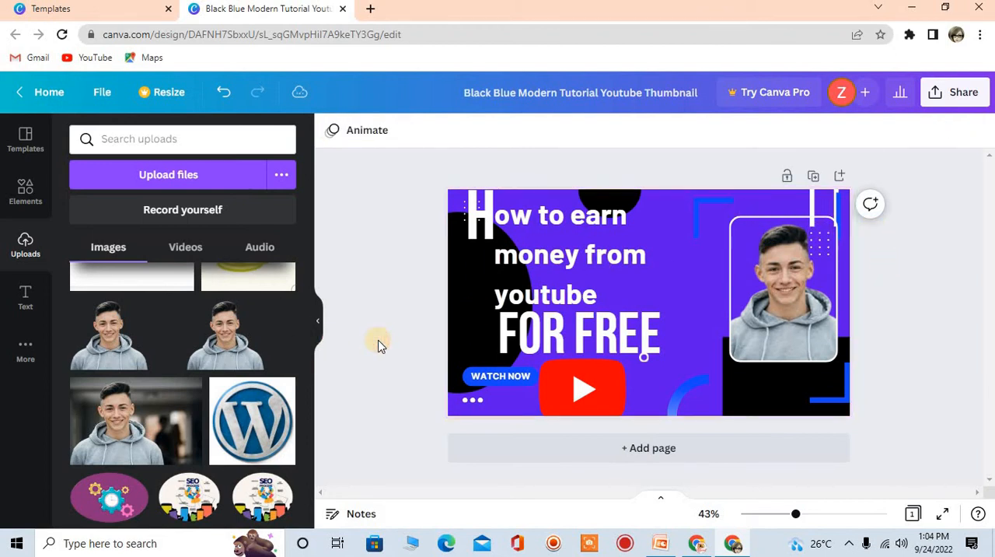
{"action": "left_click", "coordinate": [773, 381]}
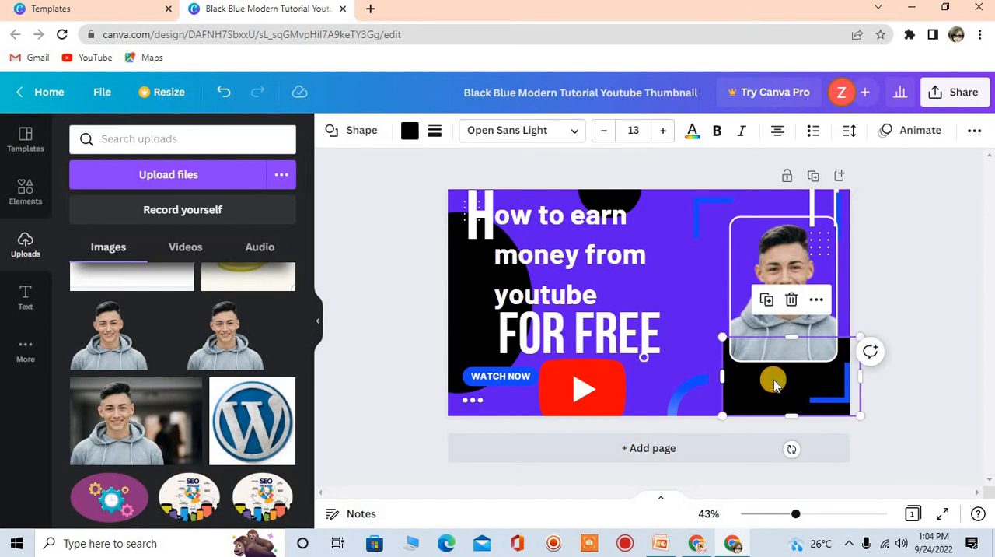
{"action": "key", "text": "Delete"}
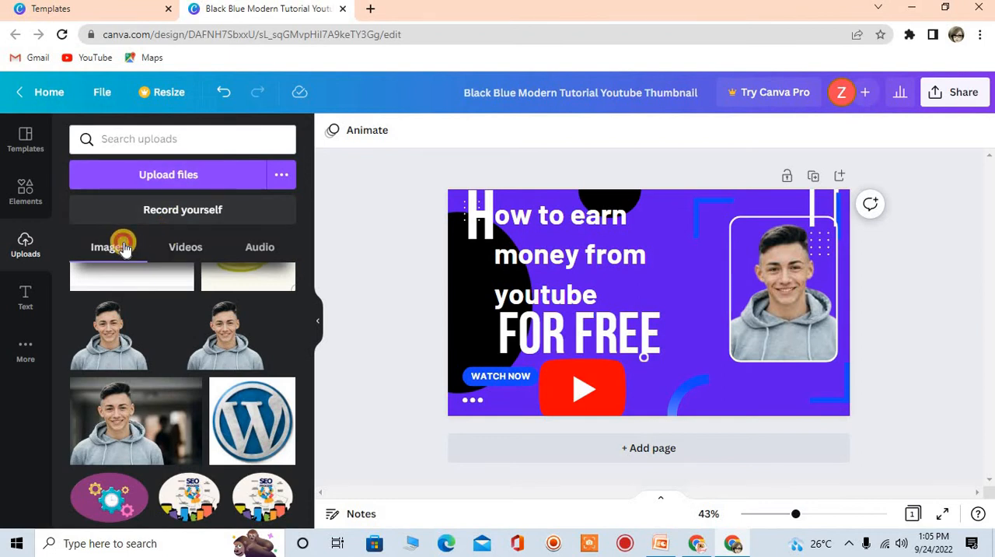
{"action": "left_click", "coordinate": [185, 247]}
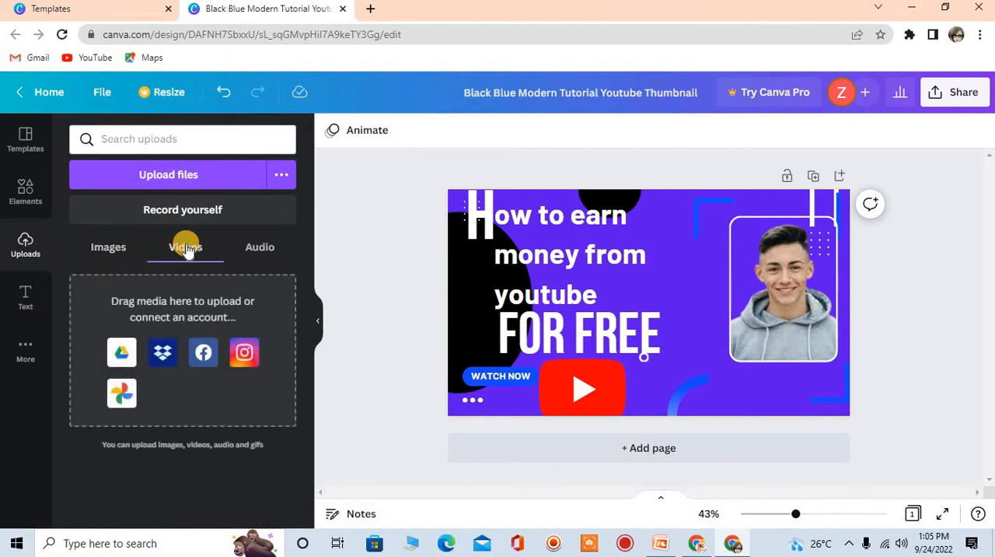
{"action": "left_click", "coordinate": [256, 255]}
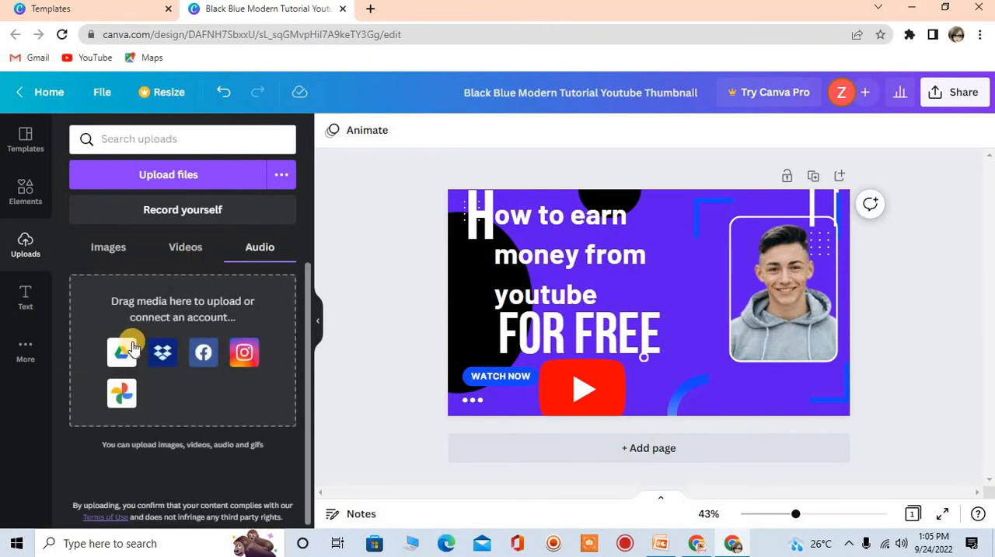
{"action": "left_click", "coordinate": [106, 172]}
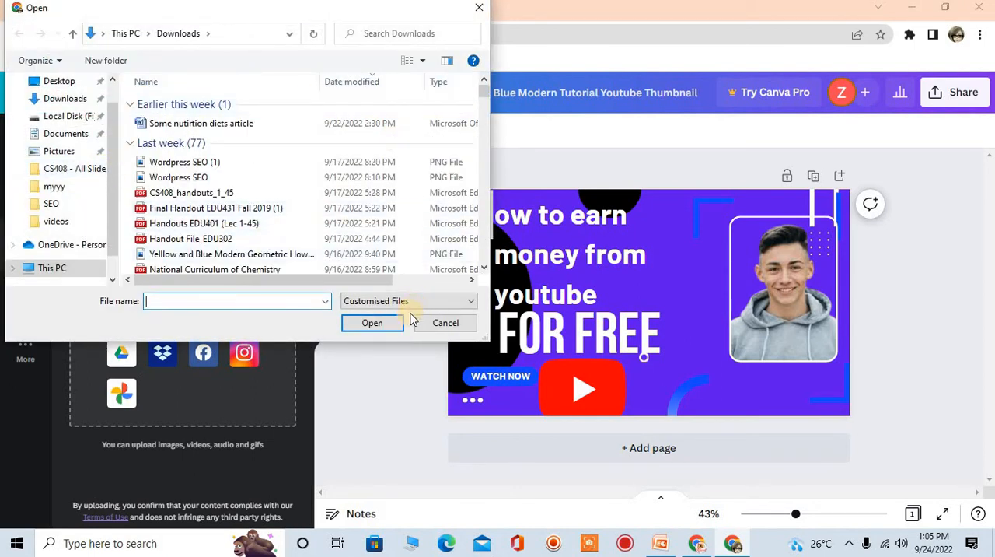
{"action": "left_click", "coordinate": [437, 322]}
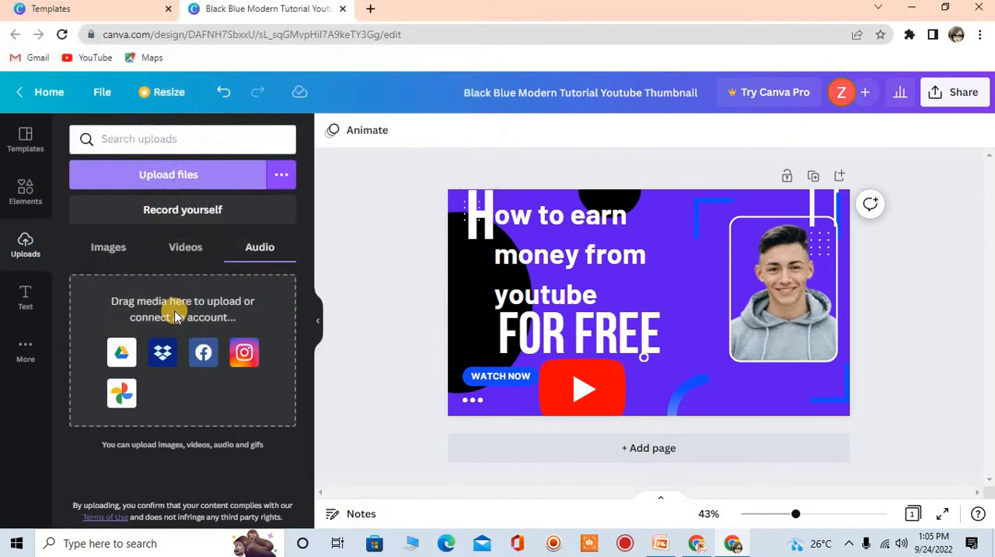
Upload the image file "boy" from the Pictures folder to the uploaded images
{"action": "left_click", "coordinate": [102, 249]}
{"action": "left_click", "coordinate": [156, 185]}
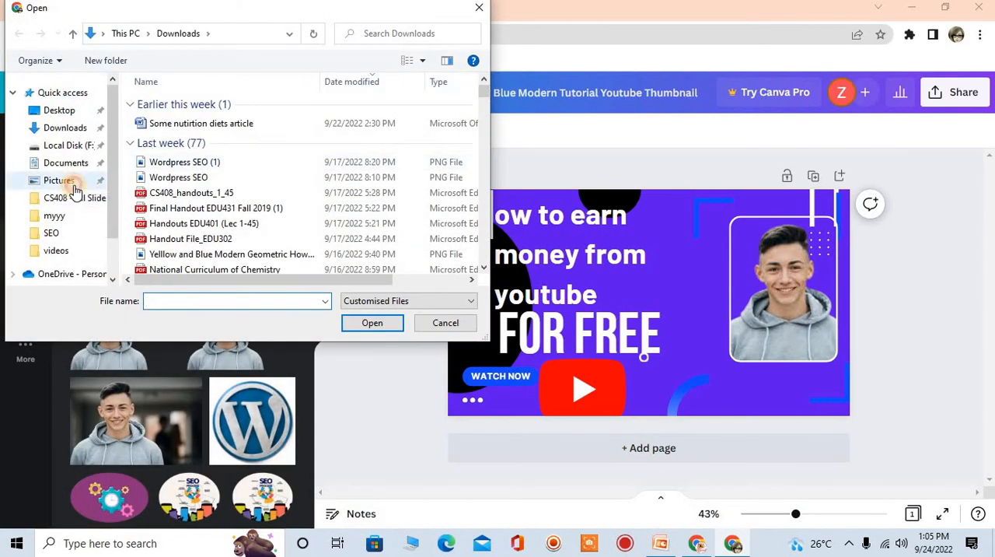
{"action": "left_click", "coordinate": [75, 186]}
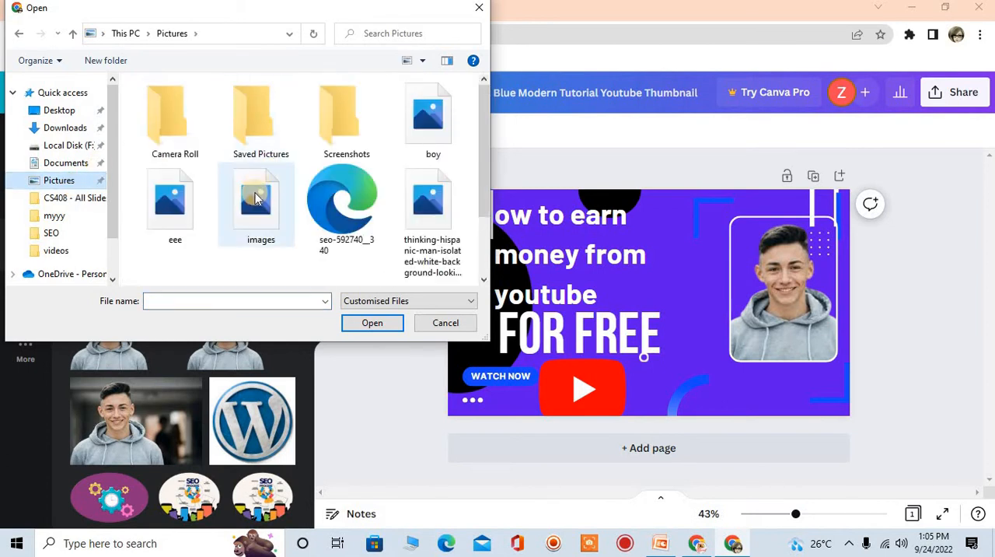
{"action": "left_click", "coordinate": [405, 134]}
{"action": "left_click", "coordinate": [380, 323]}
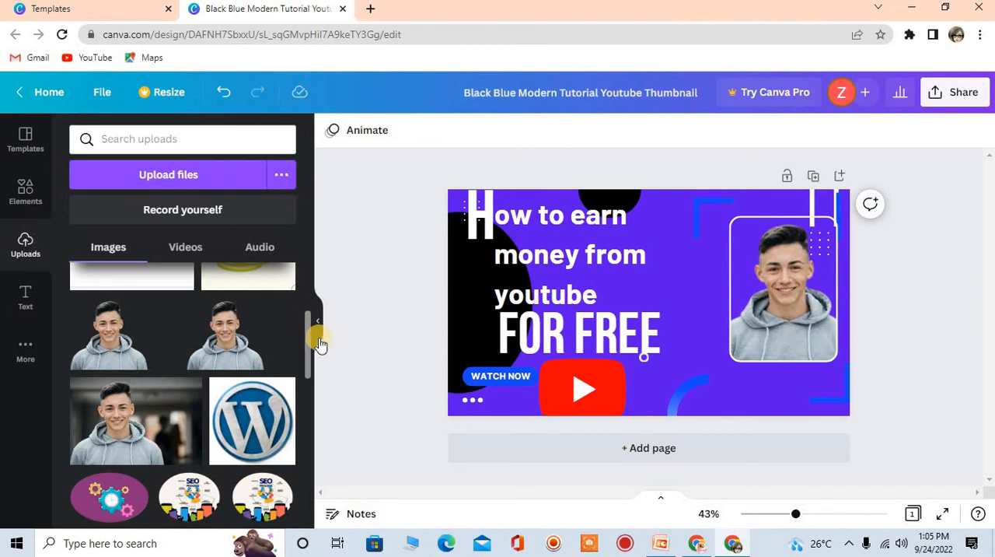
{"action": "scroll", "coordinate": [302, 281], "scroll_direction": "up", "scroll_amount": 3}
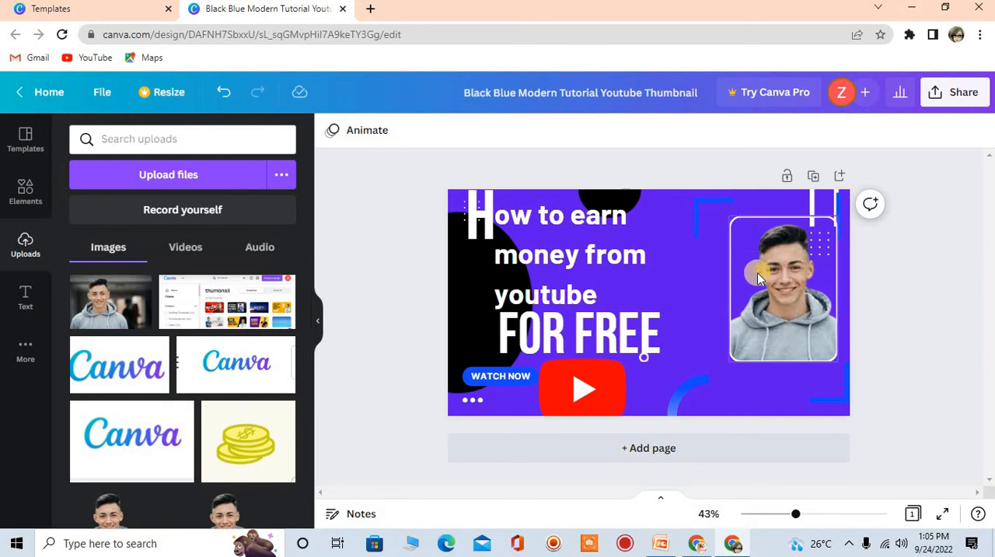
Browse the ready-made text designs and search them for "SUBSCRIBE" and "YOUTUBE", clearing each search
{"action": "left_click", "coordinate": [17, 310]}
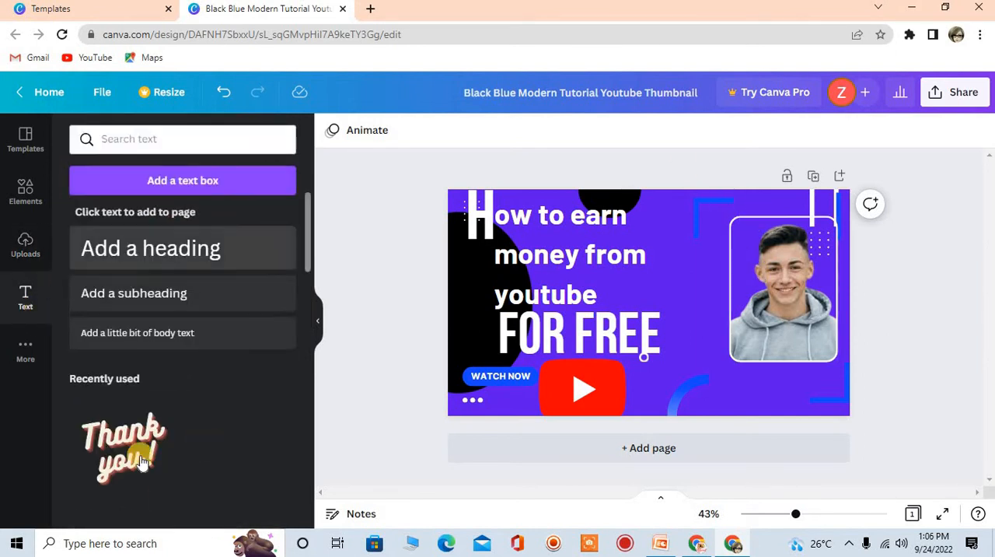
{"action": "left_click_drag", "start_coordinate": [305, 263], "coordinate": [307, 317]}
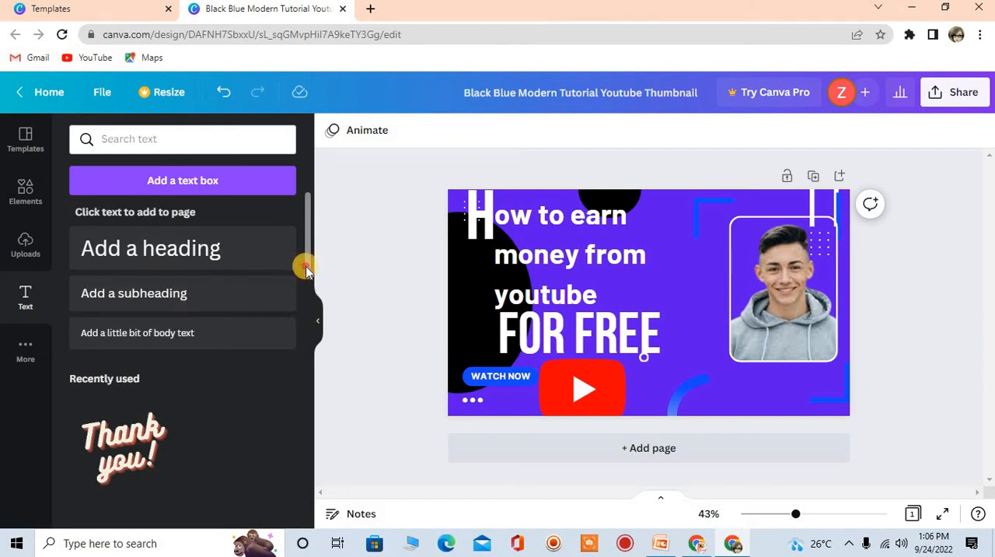
{"action": "left_click_drag", "start_coordinate": [306, 259], "coordinate": [302, 543]}
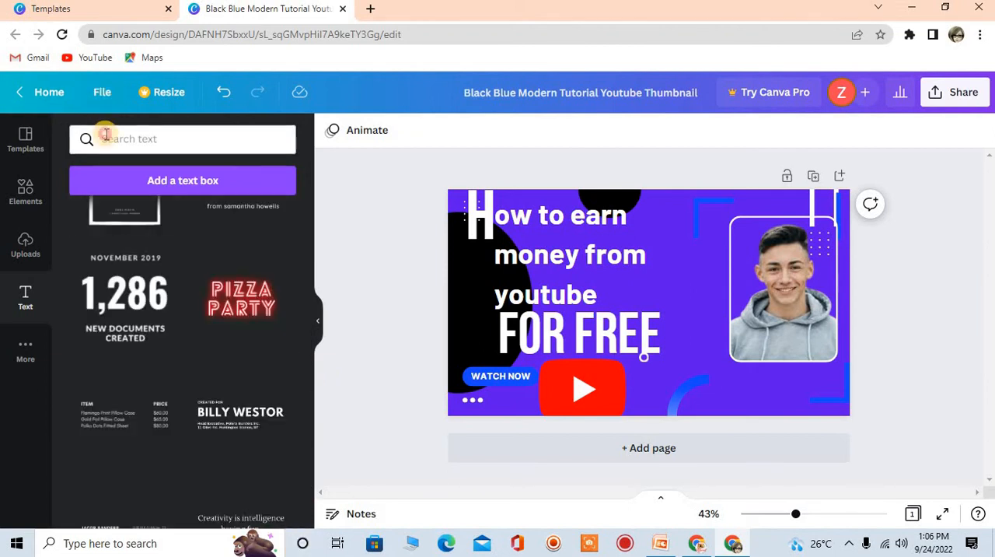
{"action": "left_click", "coordinate": [106, 137]}
{"action": "type", "text": "SUBSCRIBE"}
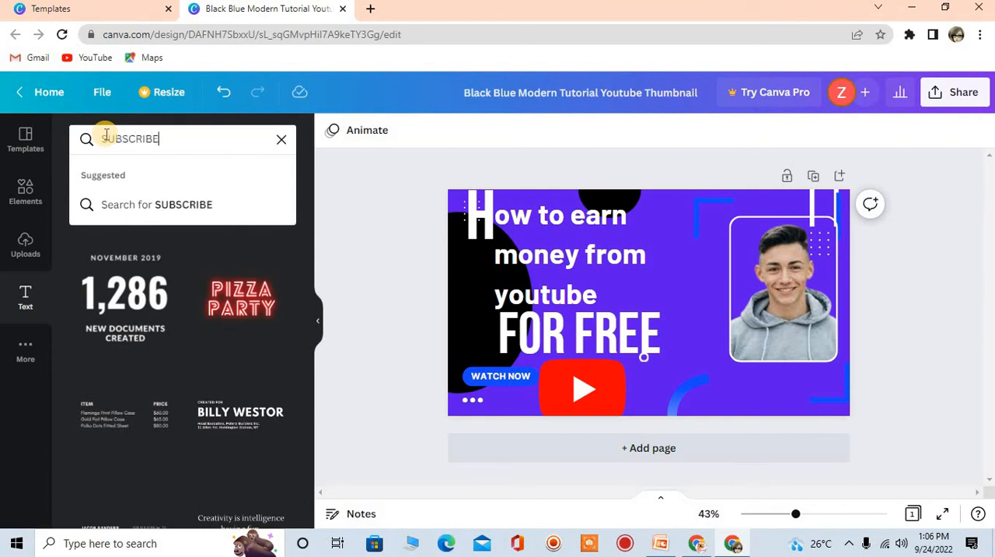
{"action": "key", "text": "Return"}
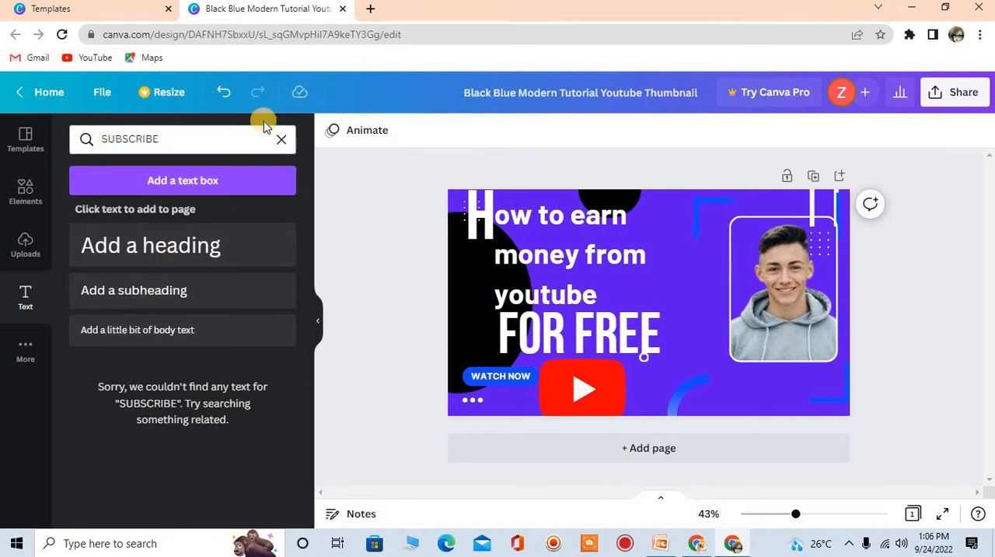
{"action": "left_click", "coordinate": [280, 140]}
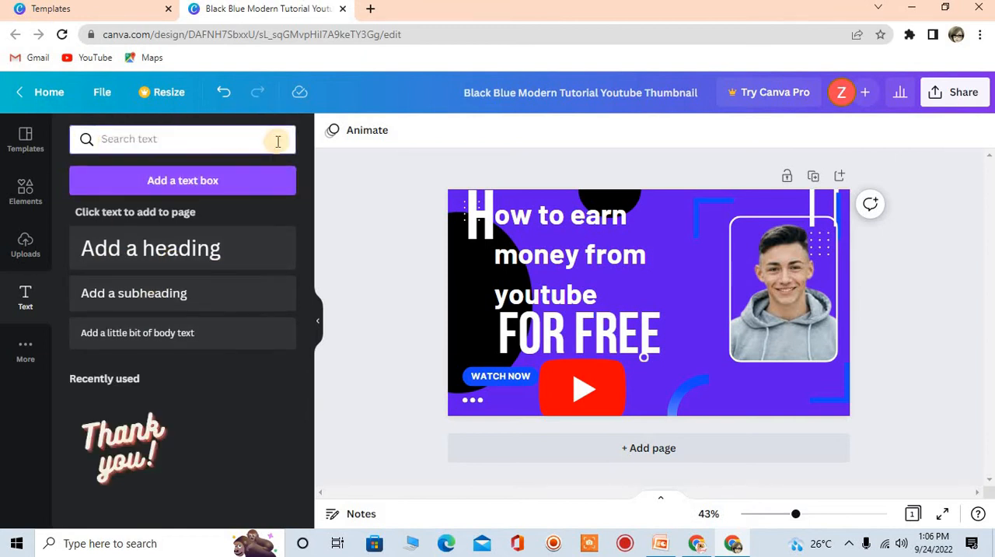
{"action": "type", "text": "YOUTUBE"}
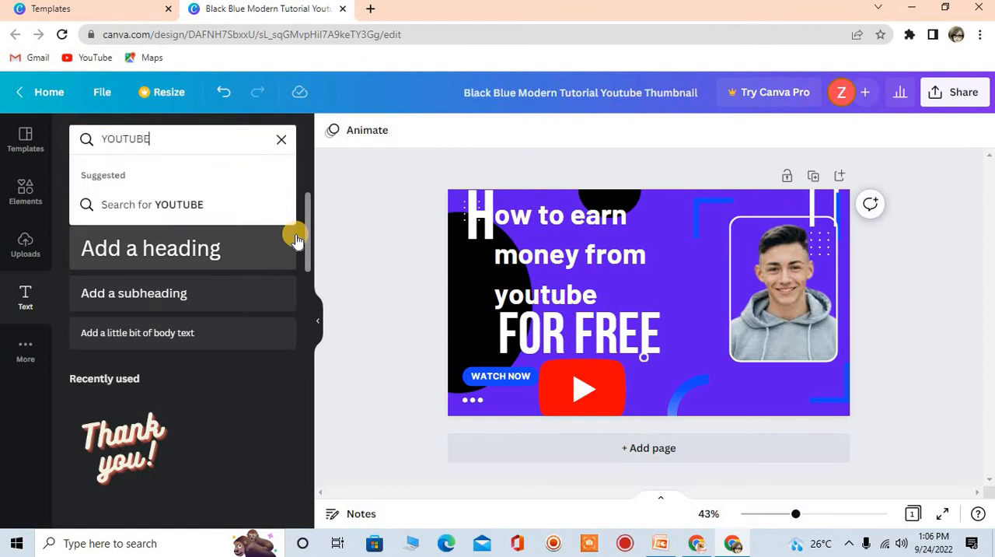
{"action": "key", "text": "Return"}
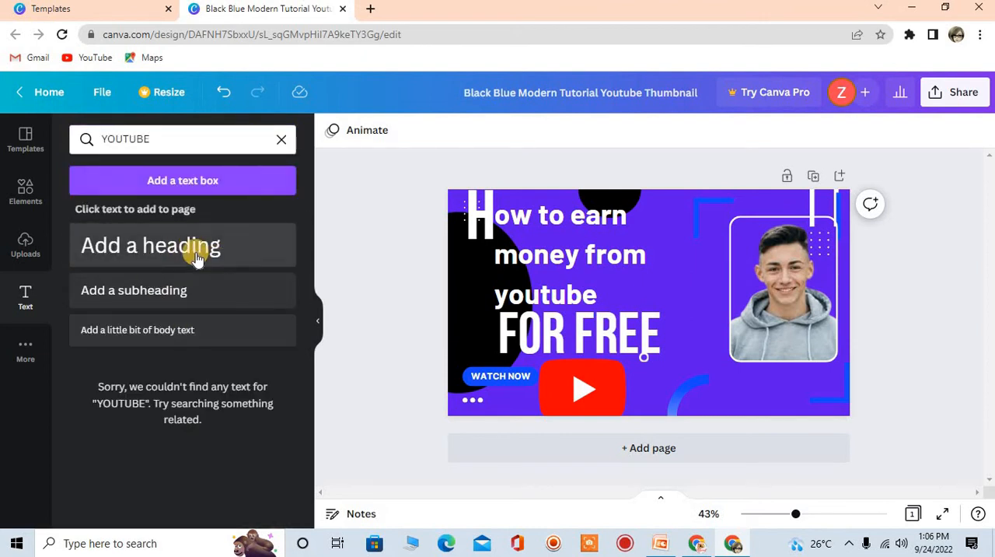
{"action": "left_click", "coordinate": [277, 140]}
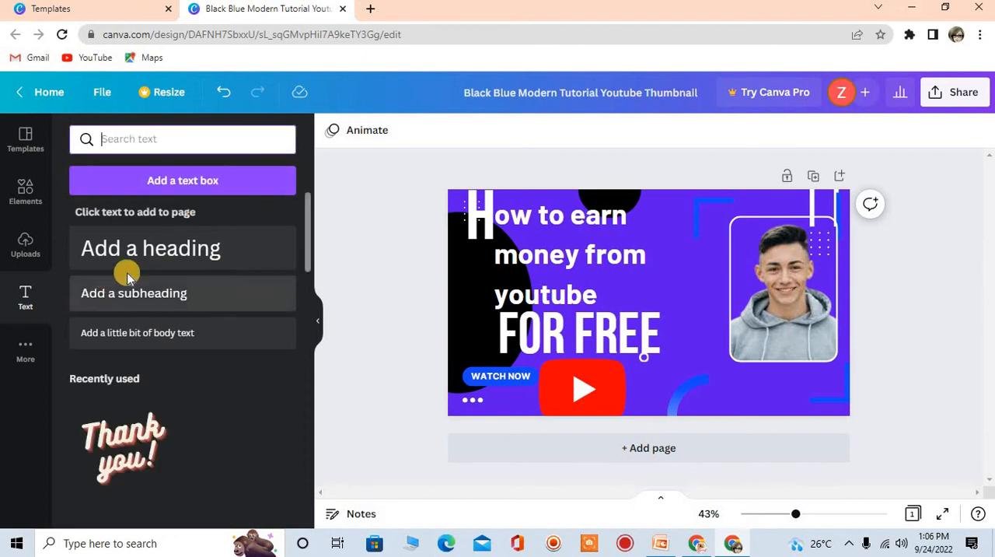
Add a heading, move it to the thumbnail's upper edge above the photo frame, and shrink it to size 45.2
{"action": "left_click", "coordinate": [129, 256]}
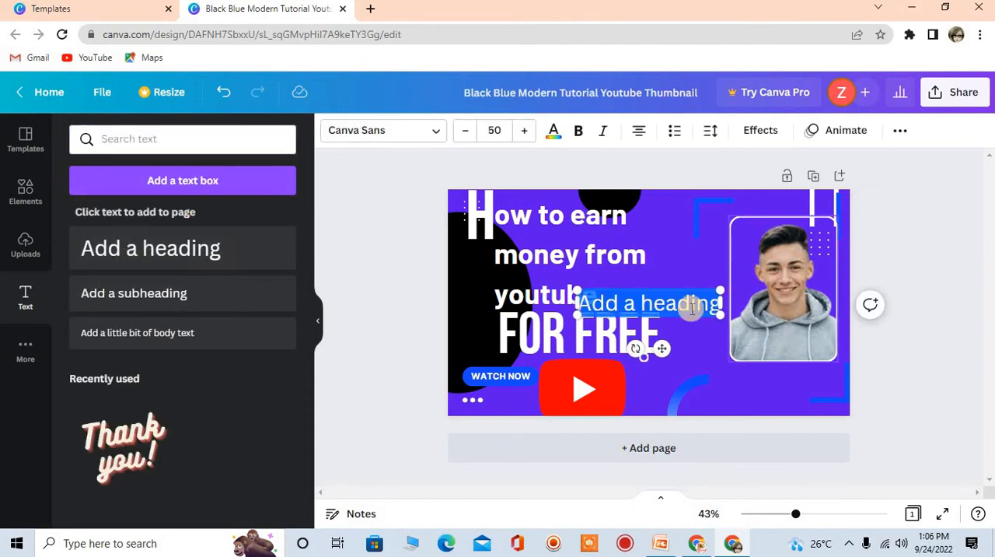
{"action": "left_click_drag", "start_coordinate": [661, 352], "coordinate": [723, 251]}
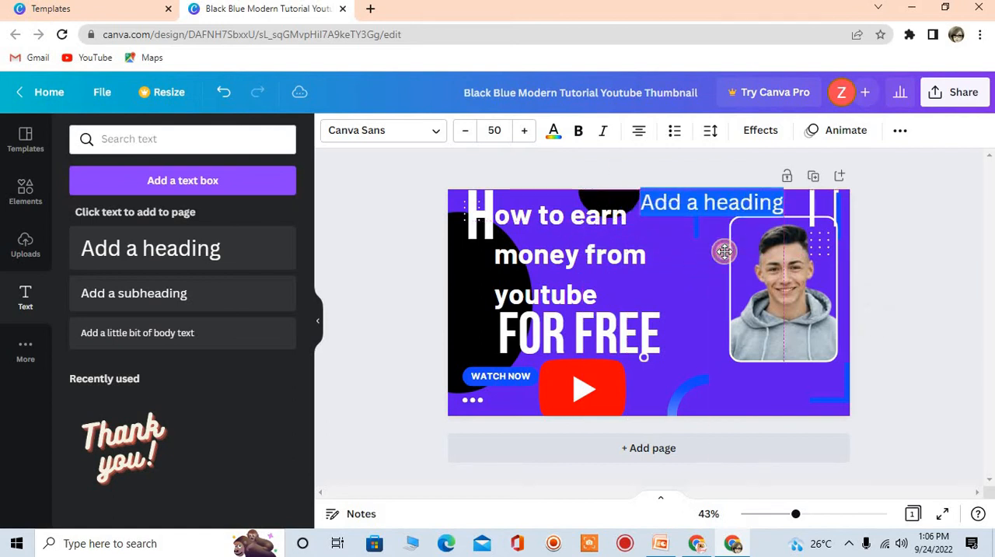
{"action": "left_click_drag", "start_coordinate": [783, 211], "coordinate": [740, 201]}
Replace the new heading's placeholder text with "Earning from youtube"
{"action": "double_click", "coordinate": [740, 200]}
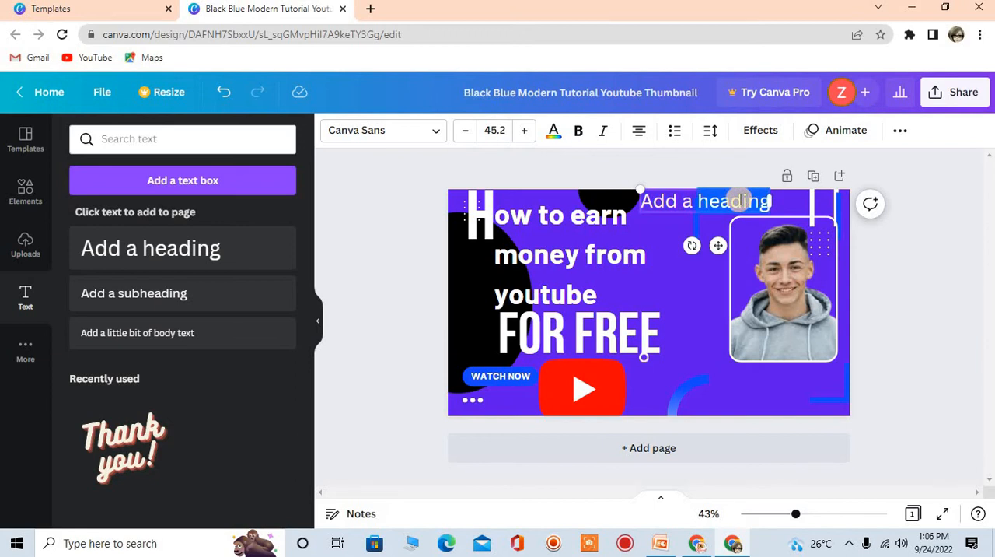
{"action": "left_click", "coordinate": [740, 201]}
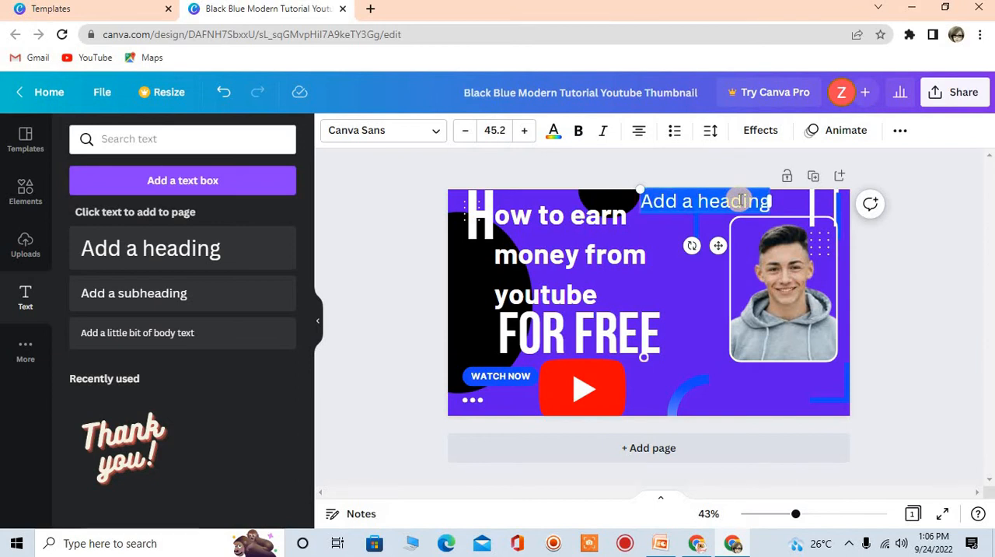
{"action": "key", "text": "BackSpace"}
{"action": "type", "text": "Ea"}
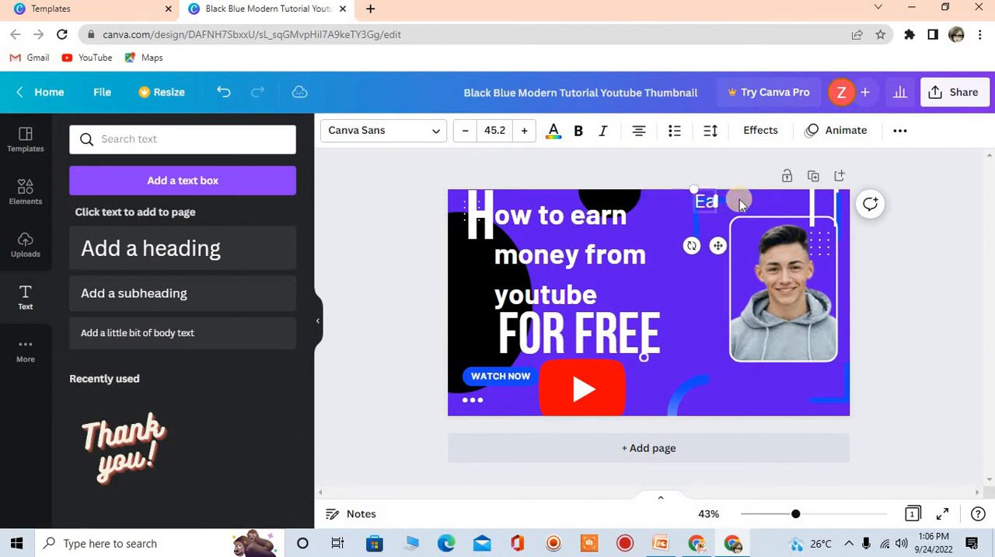
{"action": "type", "text": "rning f"}
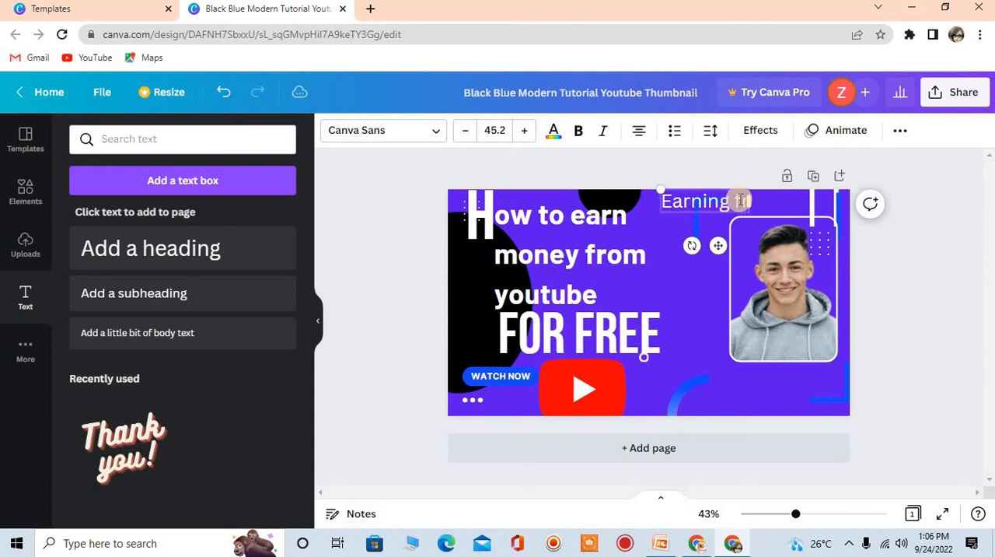
{"action": "type", "text": "rom youtu"}
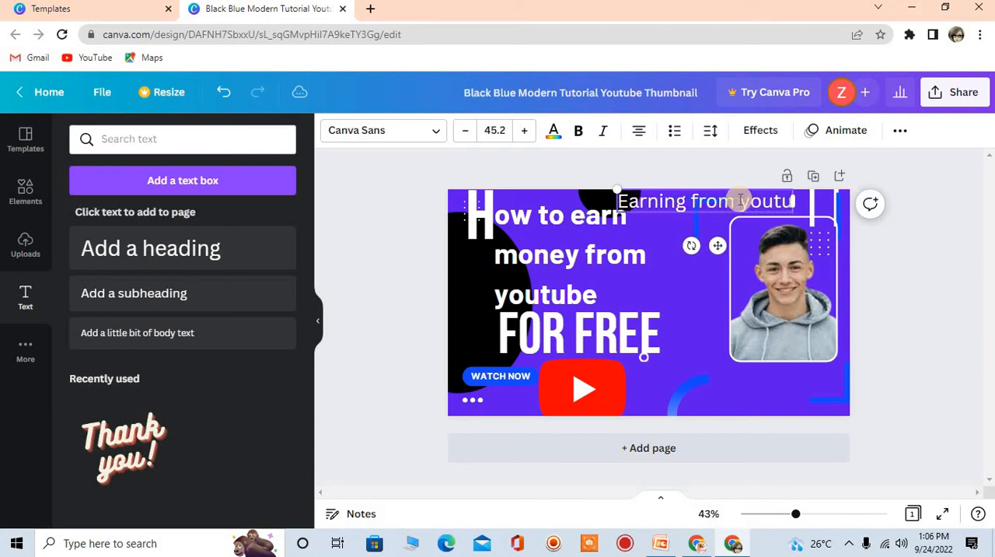
{"action": "type", "text": "be"}
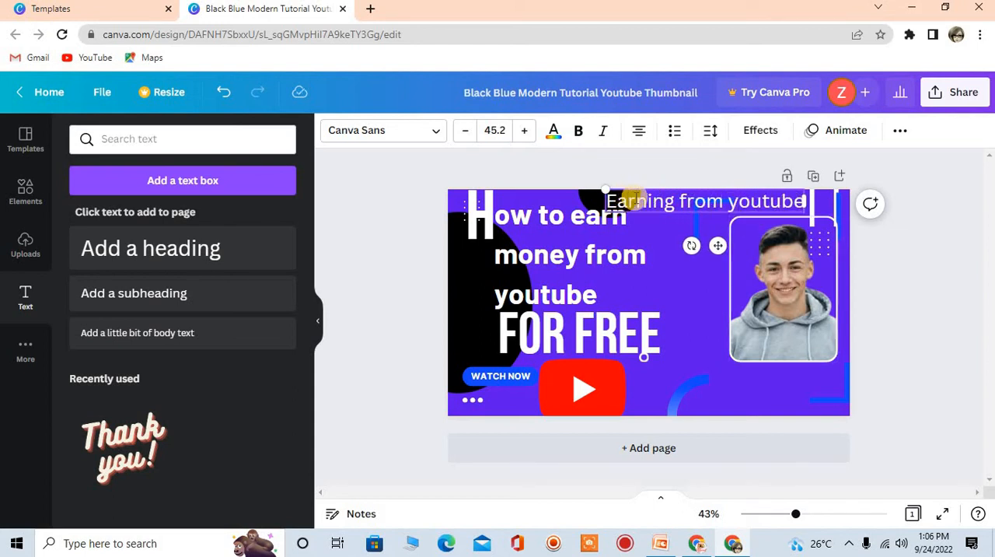
Lower the main headline slightly, shift the "FOR FREE" text to the left and reduce it to size 130
{"action": "left_click_drag", "start_coordinate": [593, 233], "coordinate": [593, 243]}
{"action": "left_click_drag", "start_coordinate": [515, 336], "coordinate": [490, 333]}
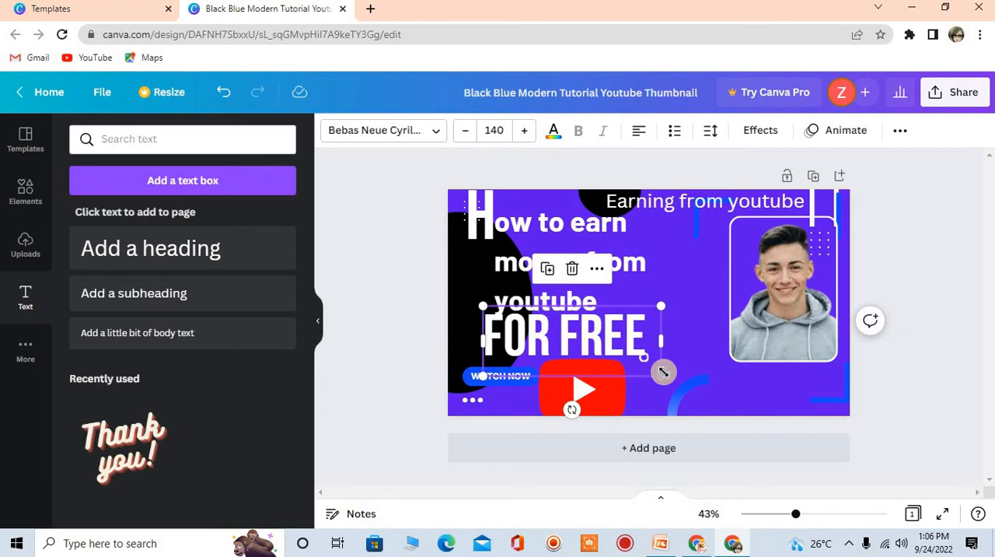
{"action": "mouse_move", "coordinate": [663, 373]}
{"action": "left_mouse_down"}
{"action": "mouse_move", "coordinate": [640, 366]}
{"action": "mouse_move", "coordinate": [649, 370]}
{"action": "left_mouse_up"}
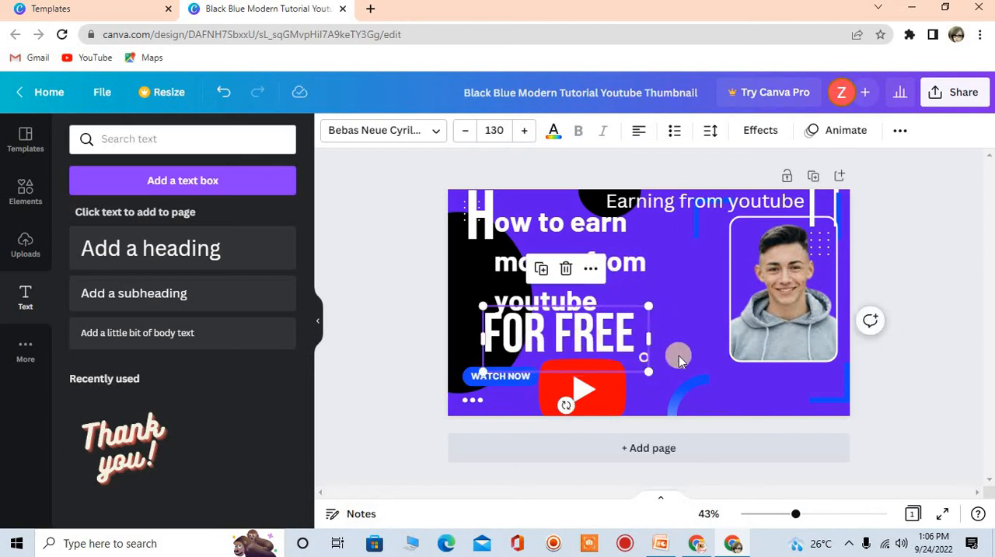
{"action": "left_click", "coordinate": [672, 357]}
{"action": "left_click_drag", "start_coordinate": [587, 342], "coordinate": [587, 348]}
Nudge the "ow to earn money from youtube" text block slightly further down, closer to "FOR FREE"
{"action": "left_click", "coordinate": [547, 253]}
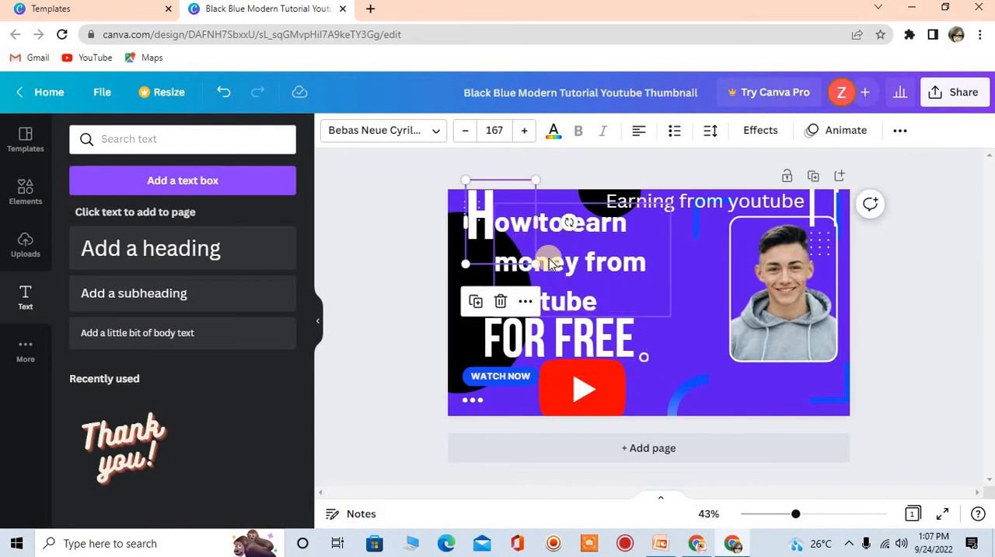
{"action": "left_click", "coordinate": [549, 263]}
{"action": "left_click_drag", "start_coordinate": [548, 263], "coordinate": [549, 267]}
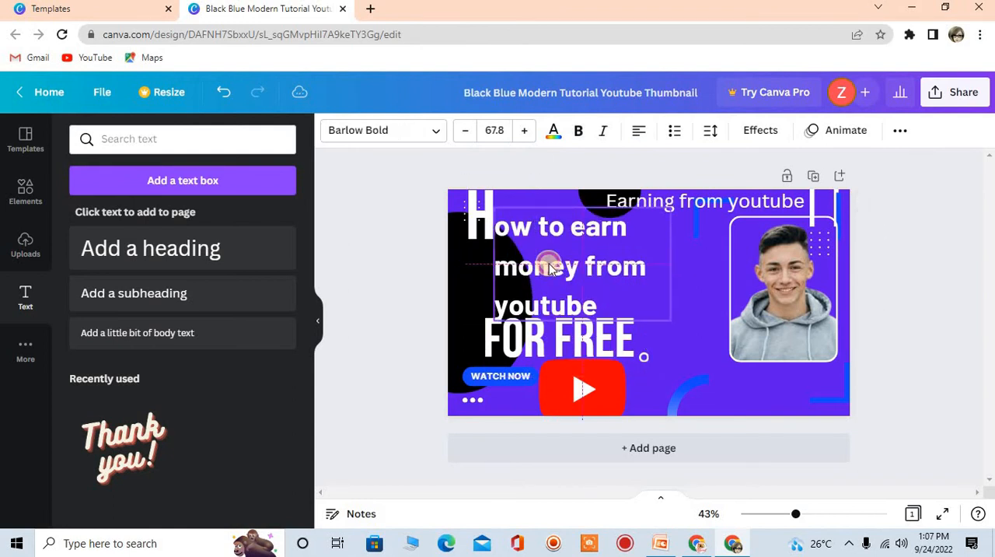
{"action": "left_click", "coordinate": [480, 209]}
Make the "Earning from youtube" heading bold and increase its font size to 47.2
{"action": "left_click", "coordinate": [616, 206]}
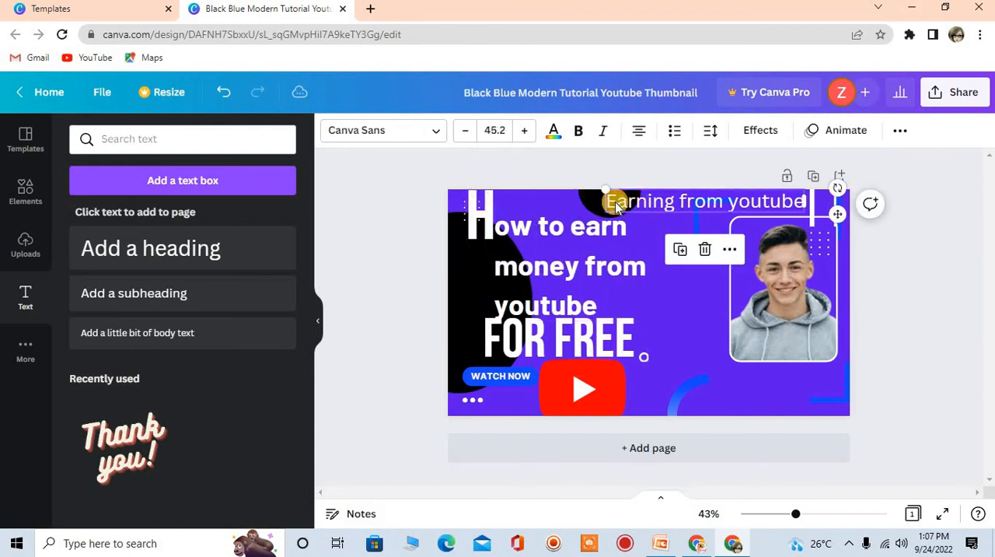
{"action": "left_click", "coordinate": [579, 131]}
{"action": "left_click", "coordinate": [525, 133]}
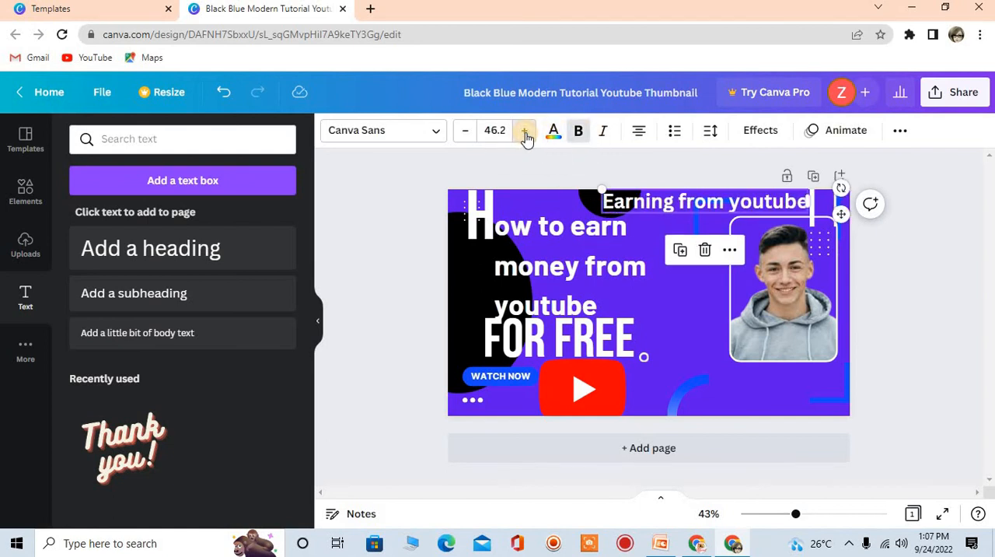
{"action": "left_click", "coordinate": [525, 134]}
Try green, orange, coral, blue, lime and gray on the "Earning from youtube" heading, returning it to white
{"action": "left_click", "coordinate": [553, 131]}
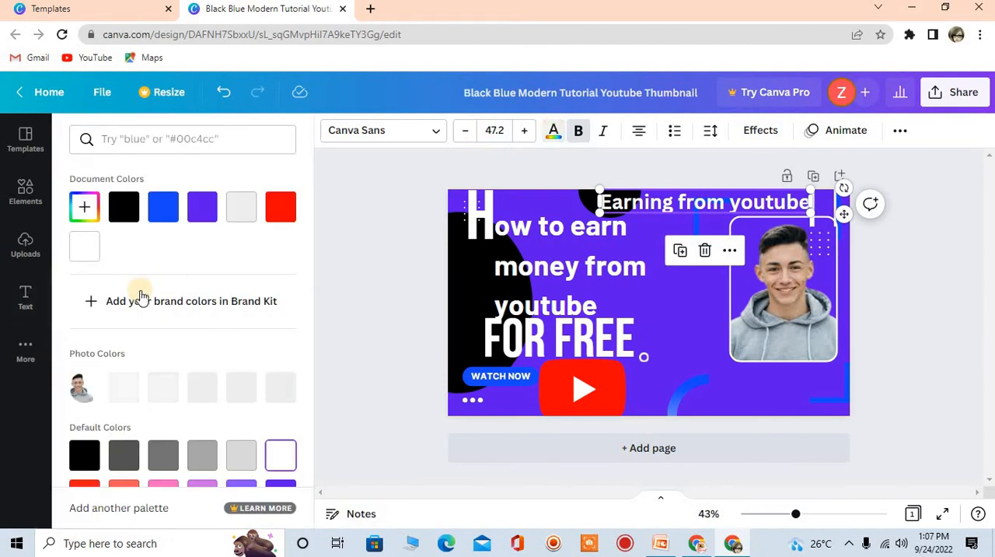
{"action": "left_click_drag", "start_coordinate": [307, 313], "coordinate": [301, 402]}
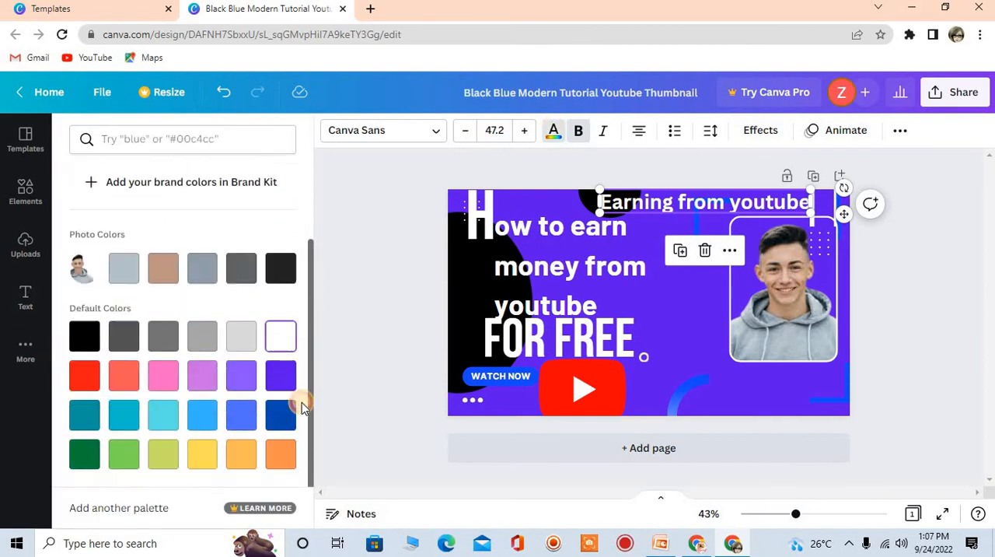
{"action": "left_click", "coordinate": [169, 458]}
{"action": "left_click", "coordinate": [249, 457]}
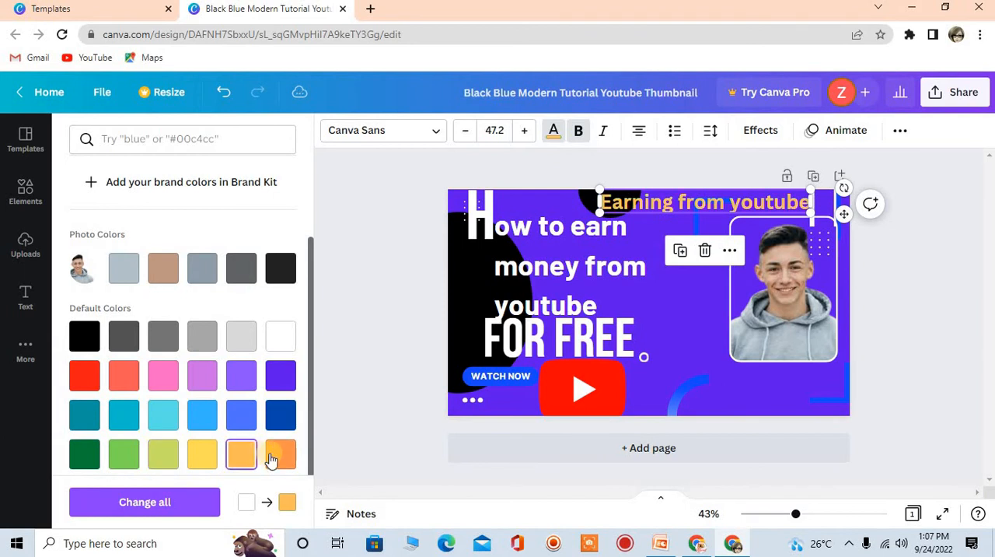
{"action": "left_click", "coordinate": [272, 457]}
{"action": "left_click", "coordinate": [118, 458]}
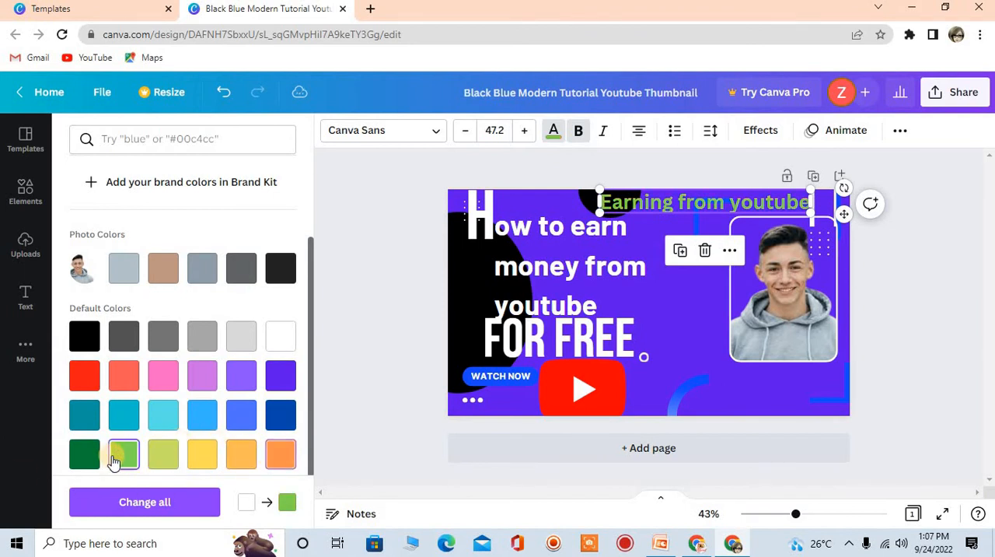
{"action": "left_click", "coordinate": [125, 385]}
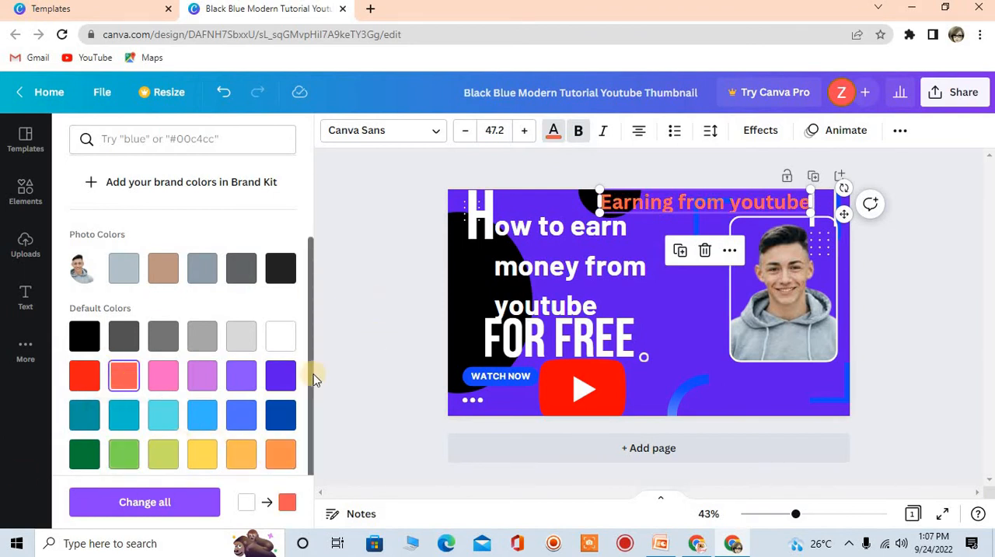
{"action": "left_click", "coordinate": [200, 424]}
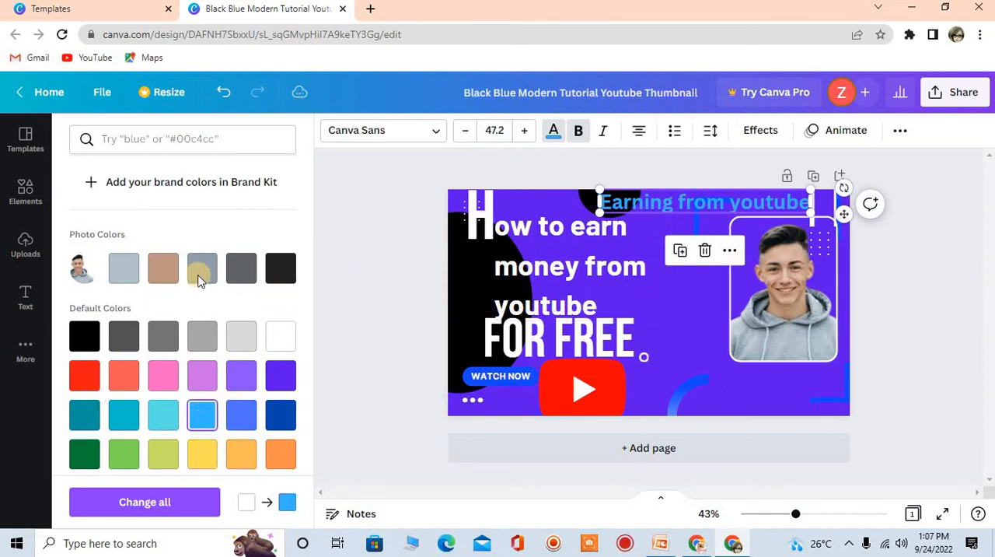
{"action": "left_click", "coordinate": [276, 348]}
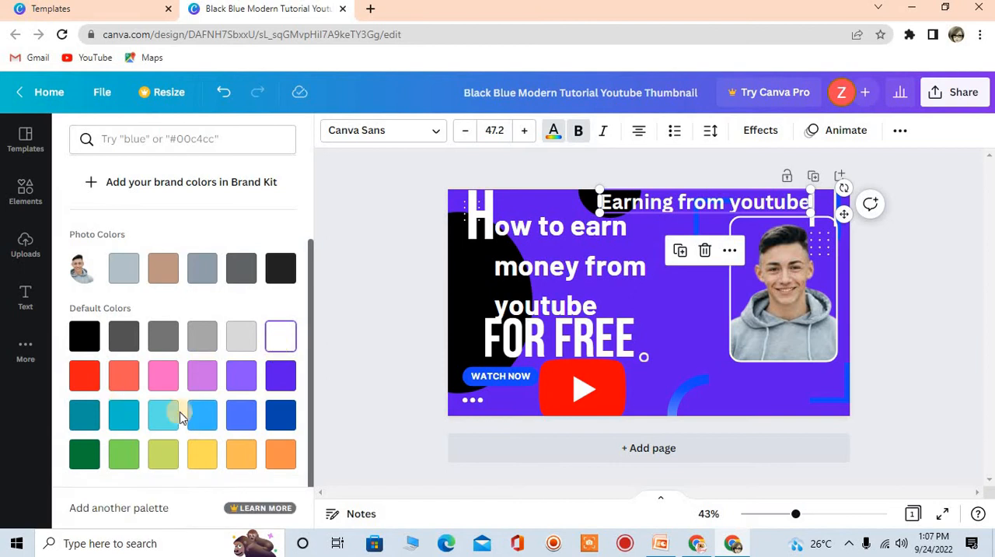
{"action": "left_click", "coordinate": [173, 460]}
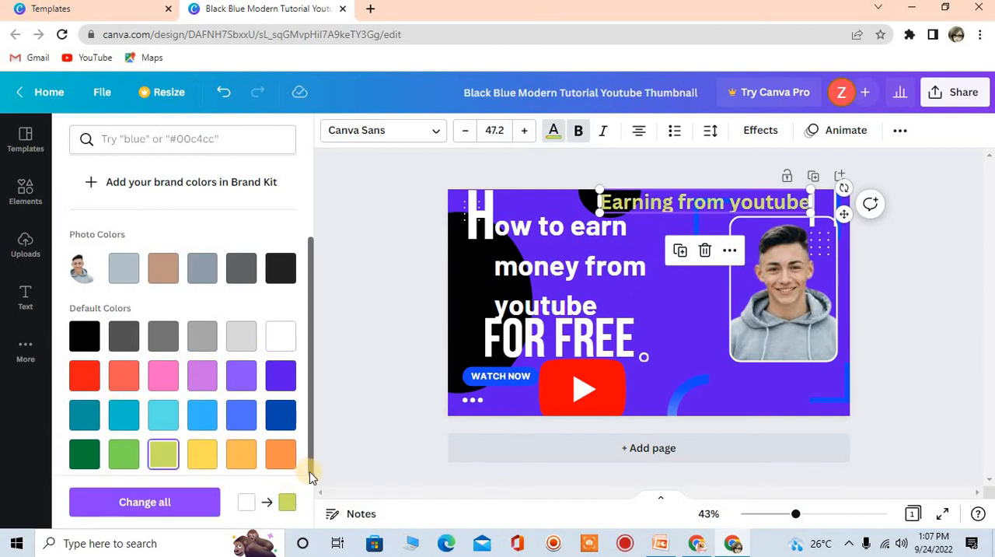
{"action": "scroll", "coordinate": [301, 393], "scroll_direction": "up", "scroll_amount": 3}
{"action": "scroll", "coordinate": [302, 420], "scroll_direction": "down", "scroll_amount": 1}
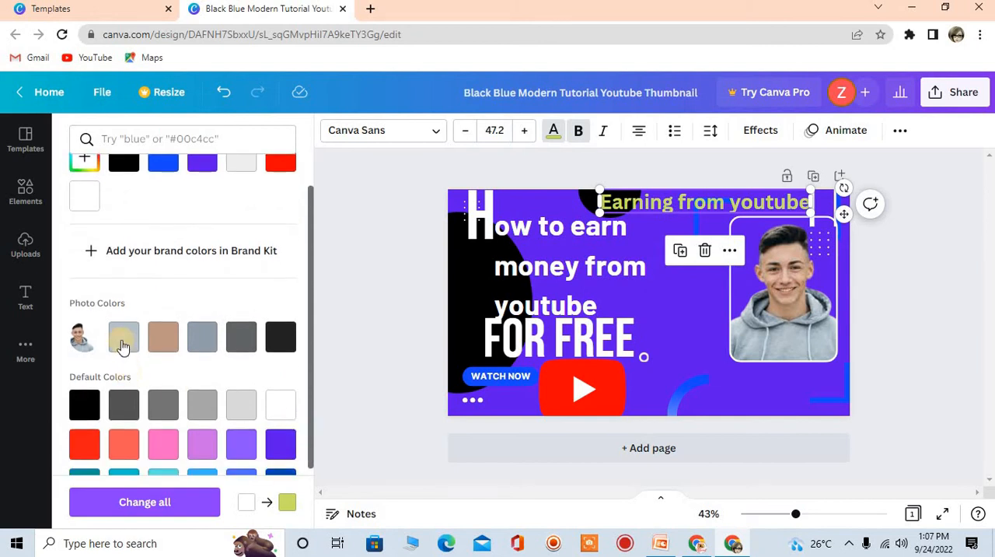
{"action": "left_click", "coordinate": [122, 344]}
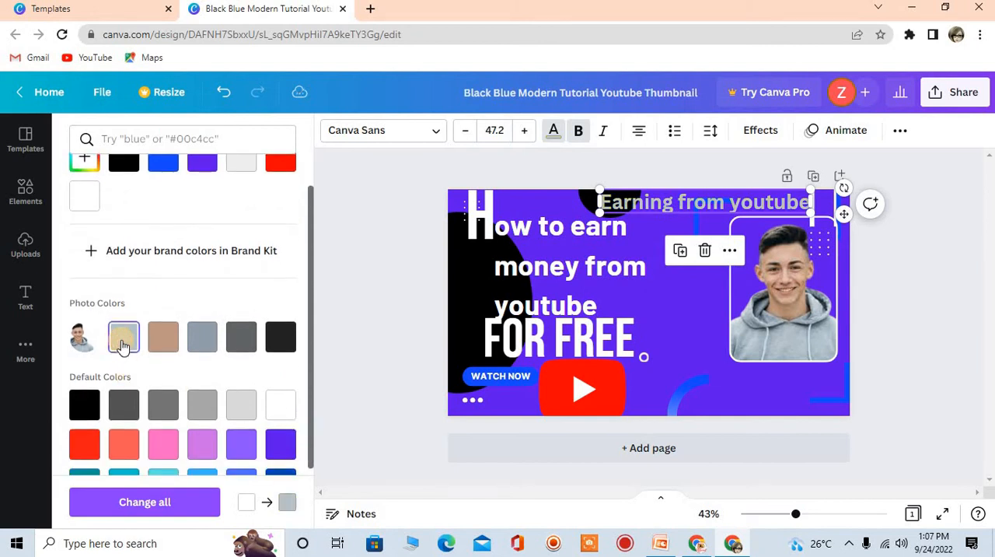
{"action": "left_click", "coordinate": [280, 406]}
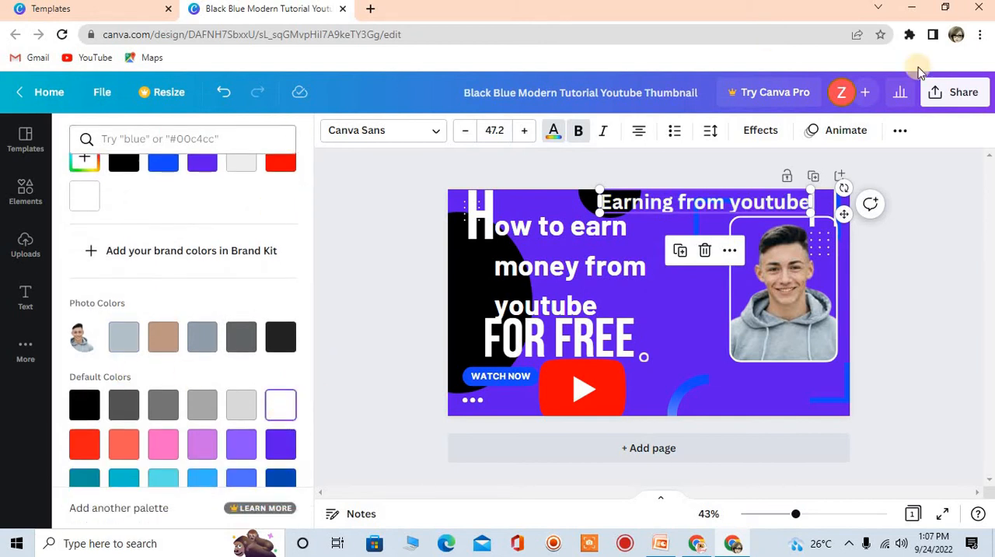
Apply the Background effect to the "Earning from youtube" heading with roundness 59 and spread 36
{"action": "left_click", "coordinate": [760, 130]}
{"action": "left_click", "coordinate": [187, 243]}
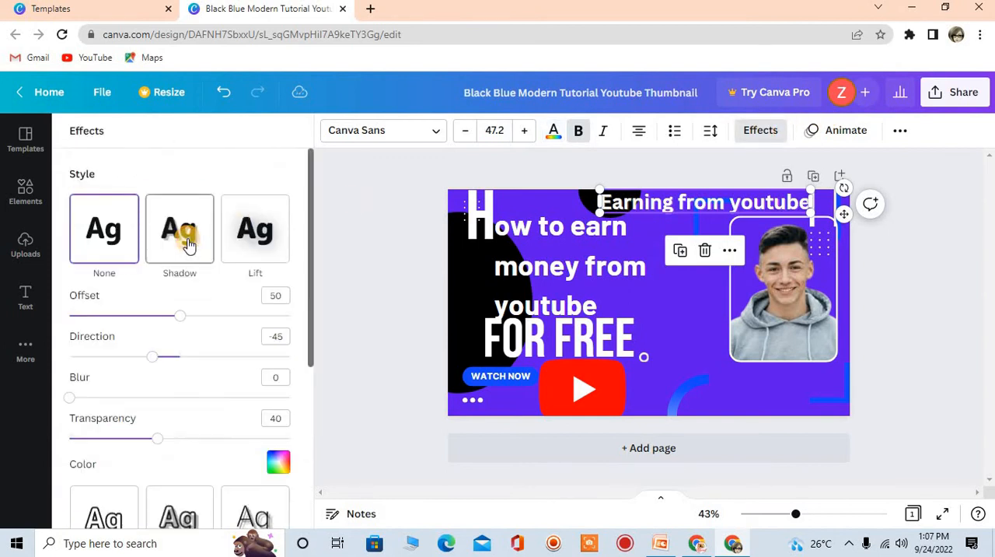
{"action": "left_click_drag", "start_coordinate": [311, 212], "coordinate": [314, 300]}
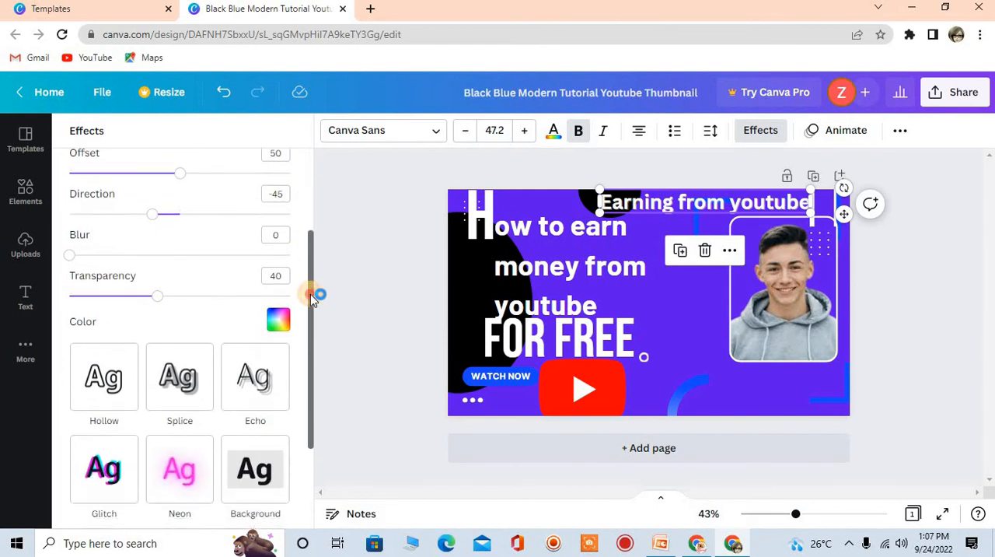
{"action": "left_click", "coordinate": [256, 478]}
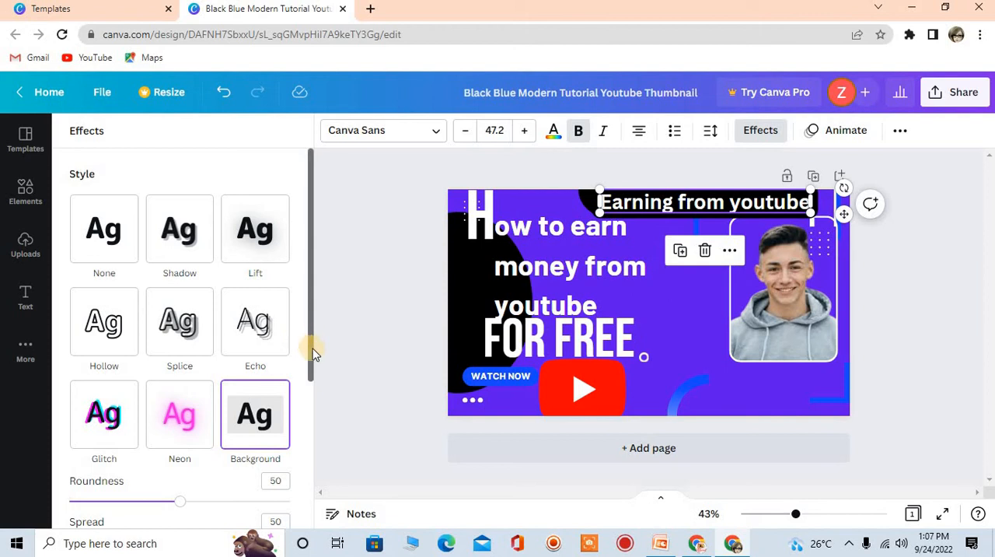
{"action": "left_click_drag", "start_coordinate": [313, 354], "coordinate": [311, 432]}
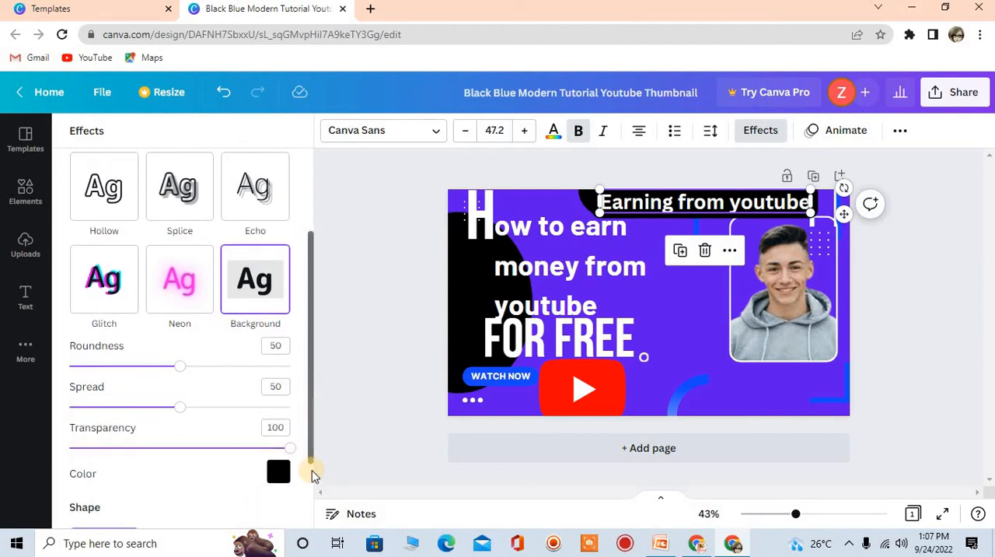
{"action": "scroll", "coordinate": [308, 486], "scroll_direction": "down", "scroll_amount": 1}
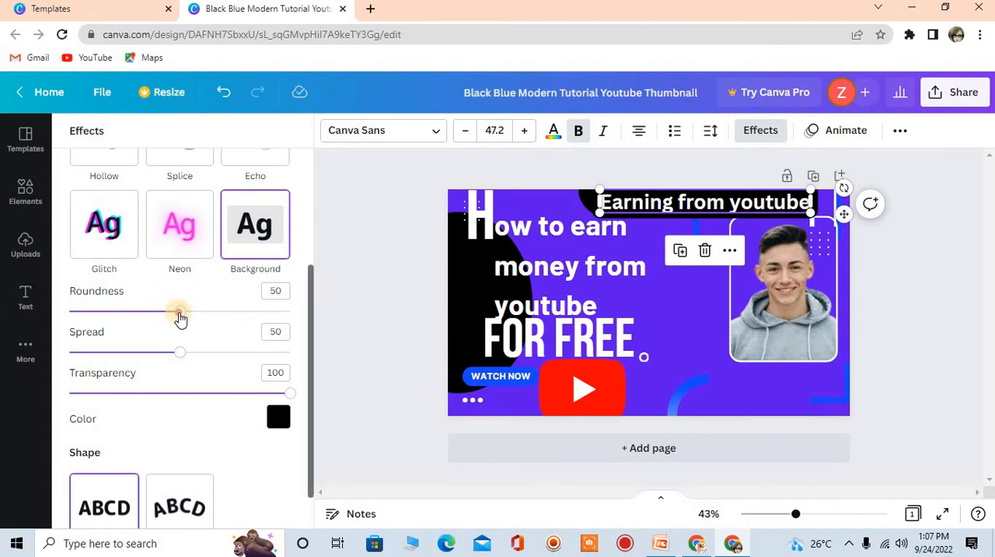
{"action": "left_click_drag", "start_coordinate": [179, 315], "coordinate": [247, 356]}
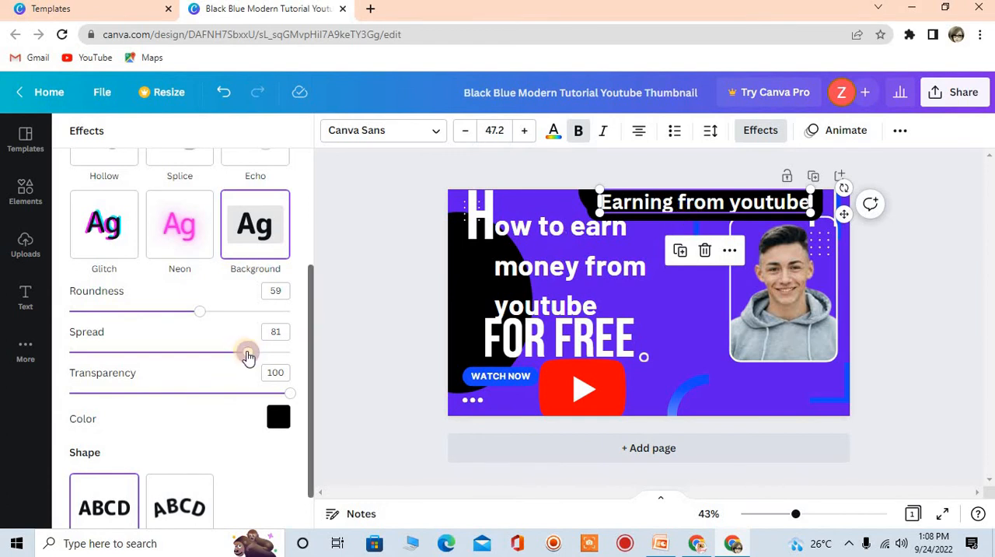
{"action": "left_click_drag", "start_coordinate": [239, 358], "coordinate": [150, 351]}
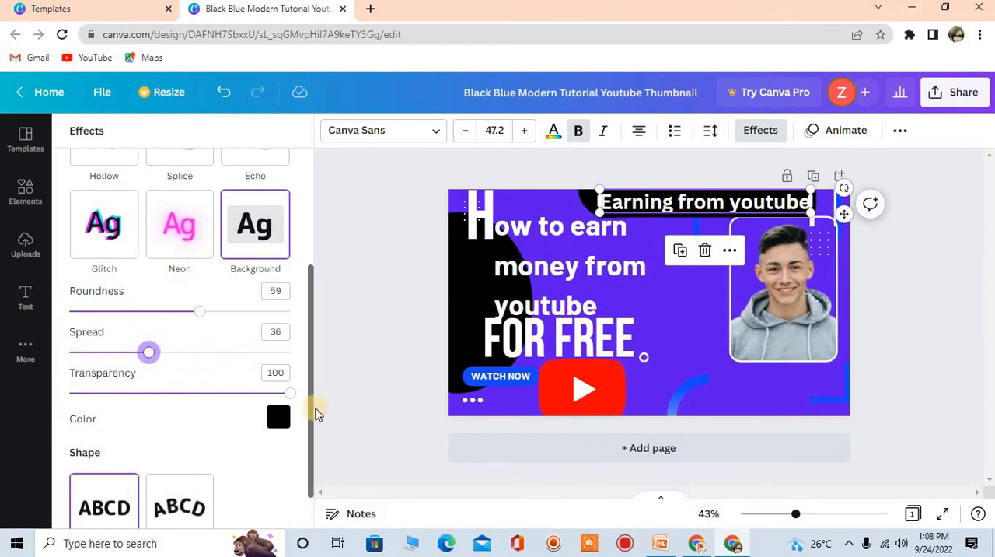
Try coral and yellow for the "Earning from youtube" heading's background, settle on red, and shrink the heading to size 42.7
{"action": "left_click", "coordinate": [278, 417]}
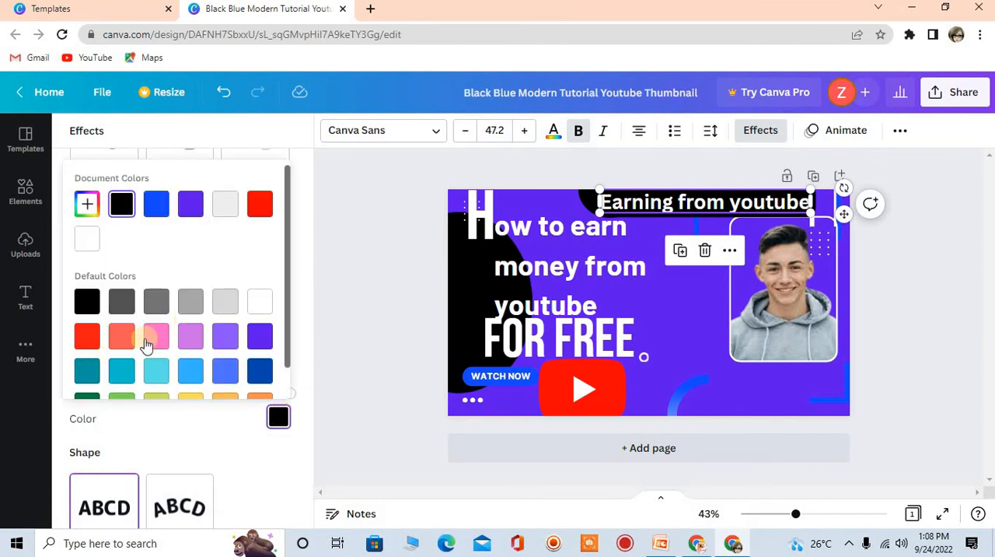
{"action": "left_click", "coordinate": [116, 348]}
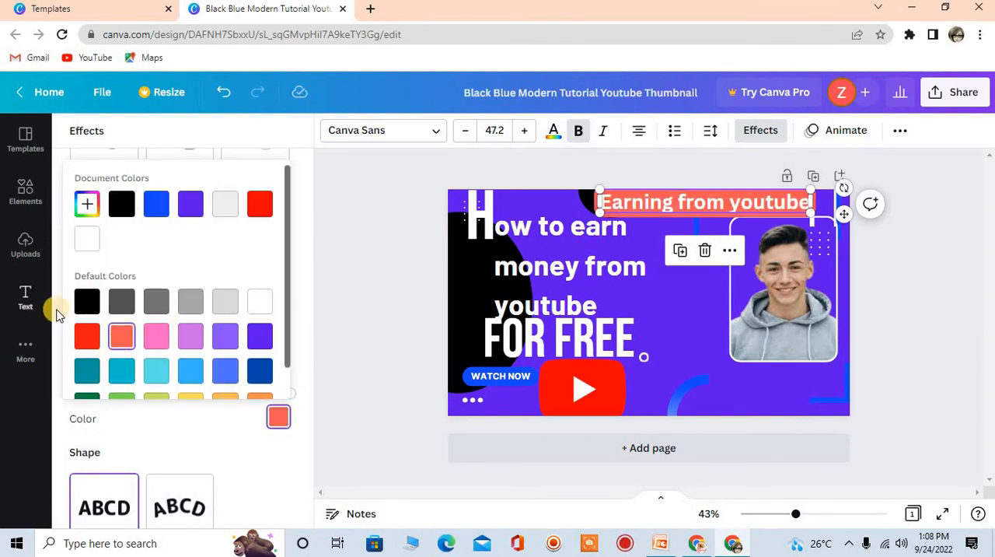
{"action": "left_click", "coordinate": [87, 342]}
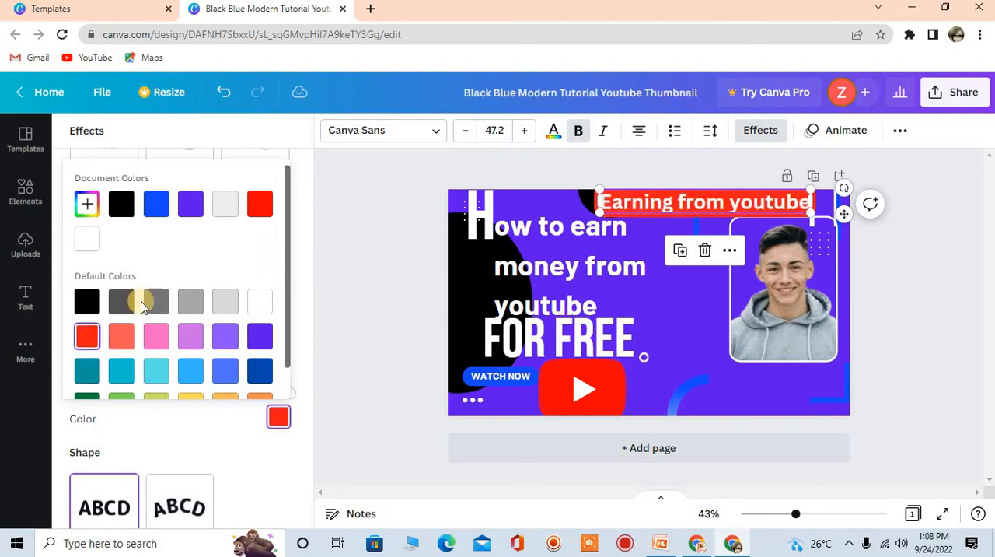
{"action": "scroll", "coordinate": [277, 338], "scroll_direction": "down", "scroll_amount": 1}
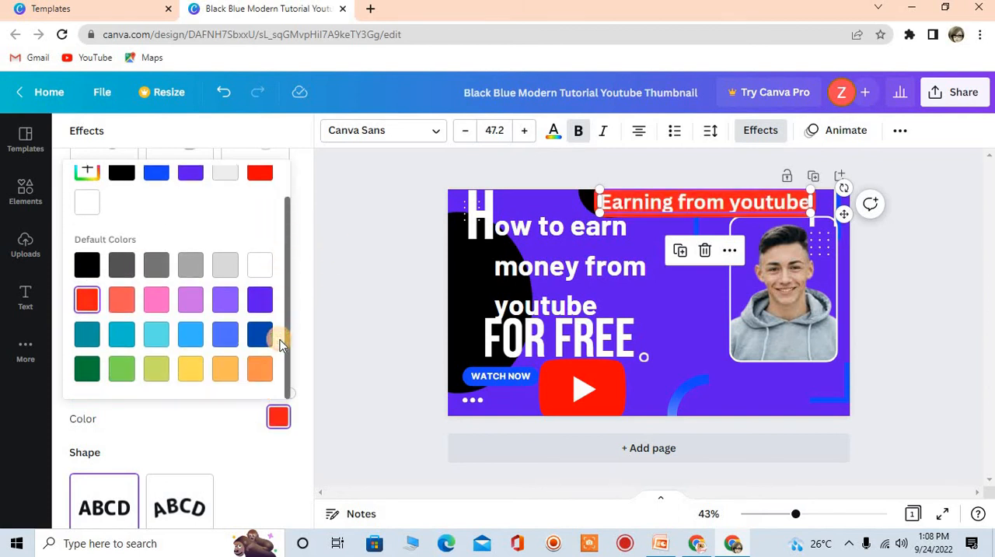
{"action": "left_click", "coordinate": [188, 378]}
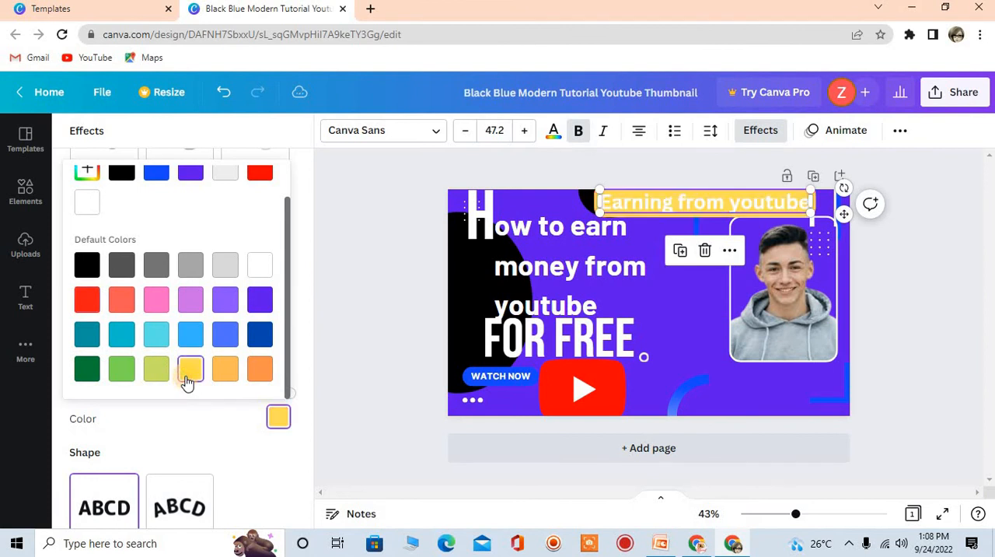
{"action": "left_click", "coordinate": [98, 296]}
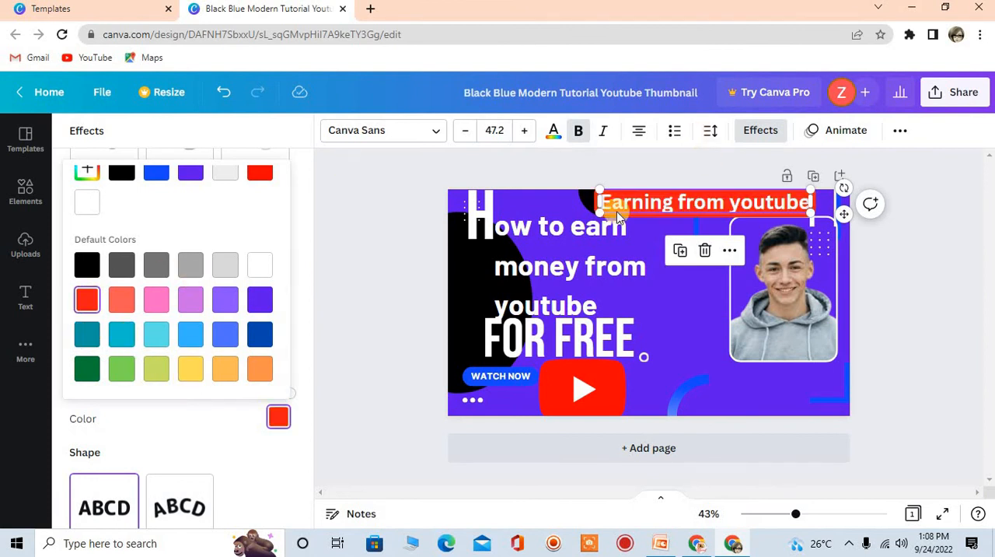
{"action": "left_click_drag", "start_coordinate": [602, 213], "coordinate": [618, 208]}
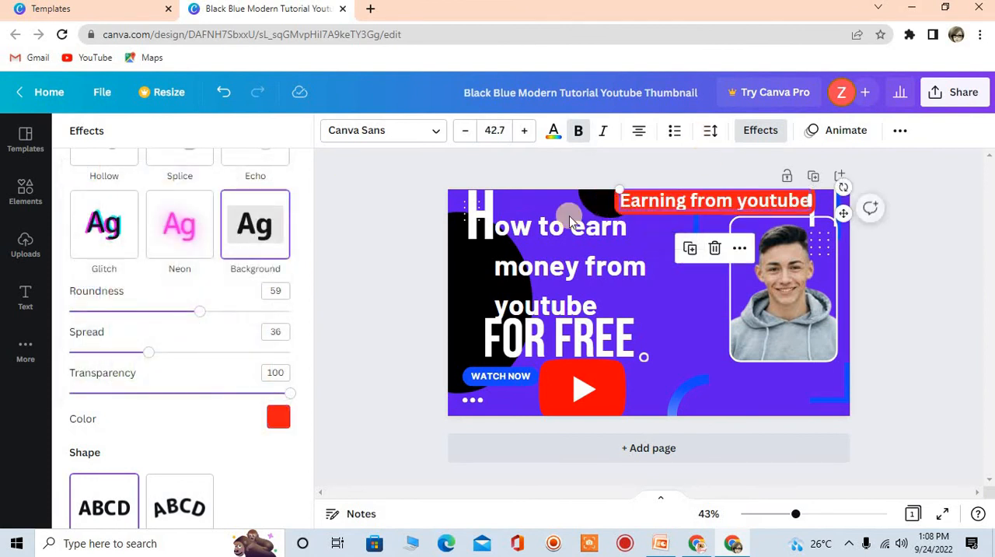
{"action": "left_click", "coordinate": [580, 171]}
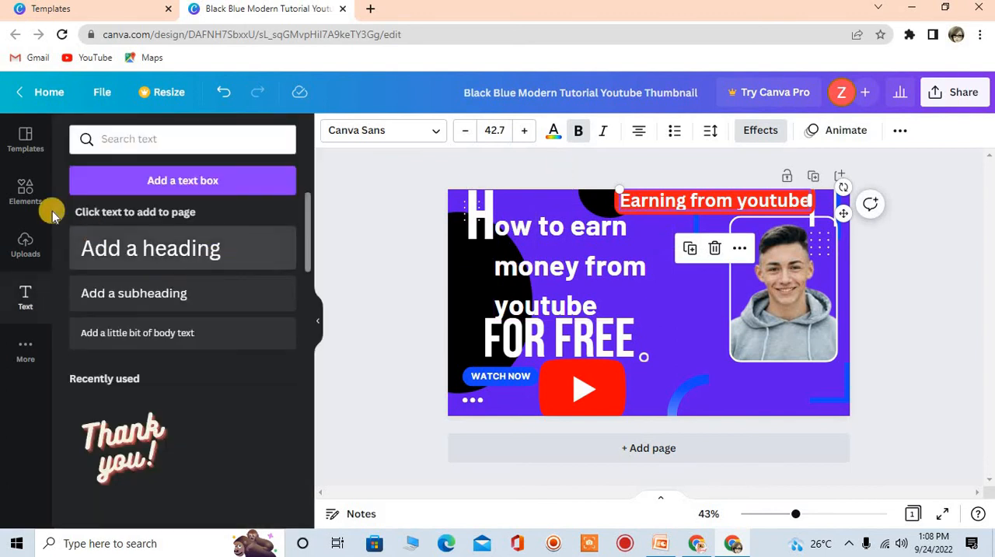
Add a subheading text box and place it just below the "Earning from youtube" heading, slightly to the left
{"action": "left_click", "coordinate": [124, 302]}
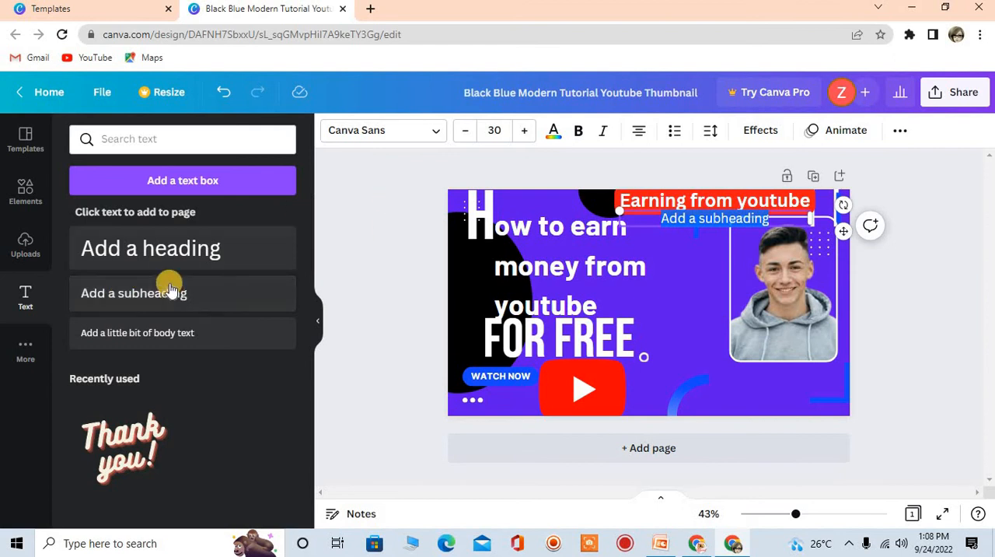
{"action": "double_click", "coordinate": [704, 222]}
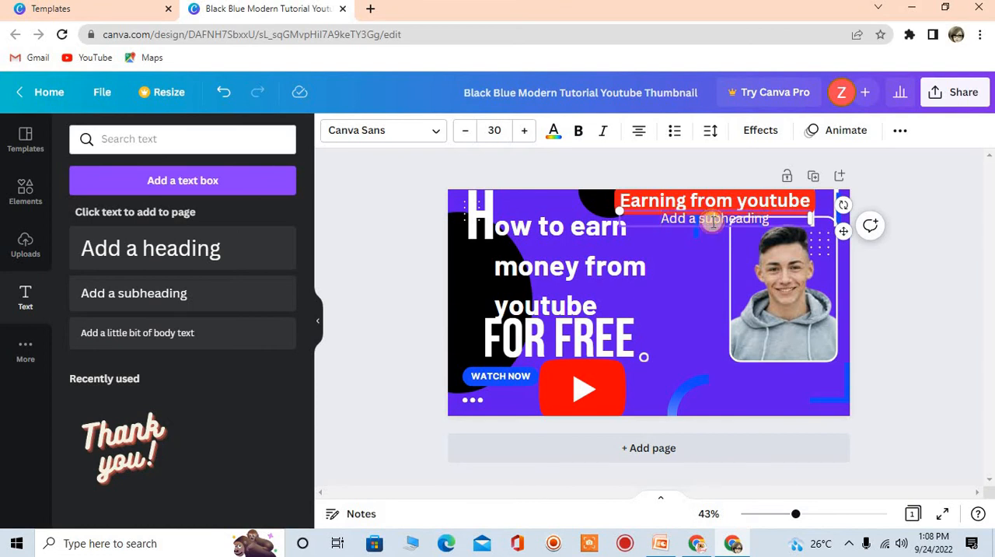
{"action": "left_click", "coordinate": [698, 189]}
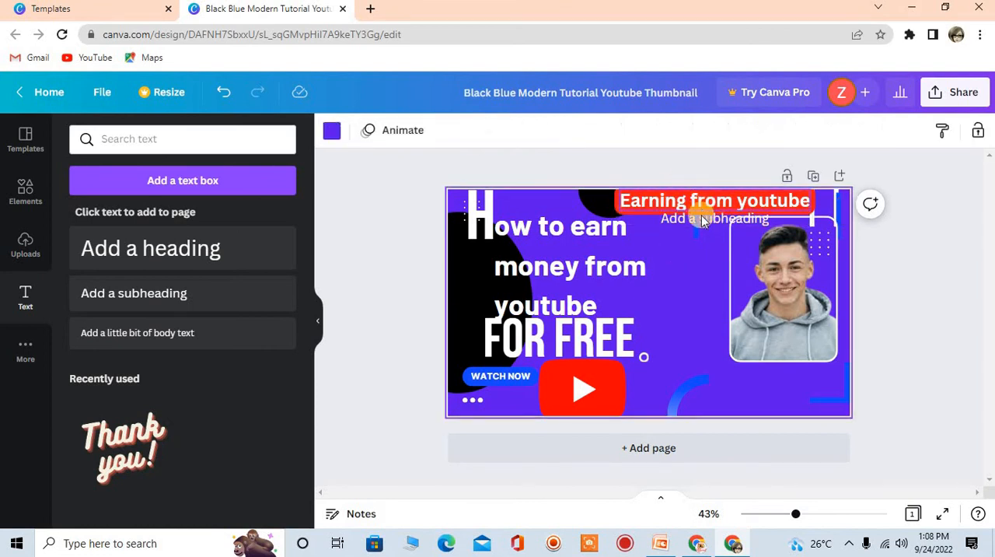
{"action": "left_click_drag", "start_coordinate": [696, 219], "coordinate": [678, 235]}
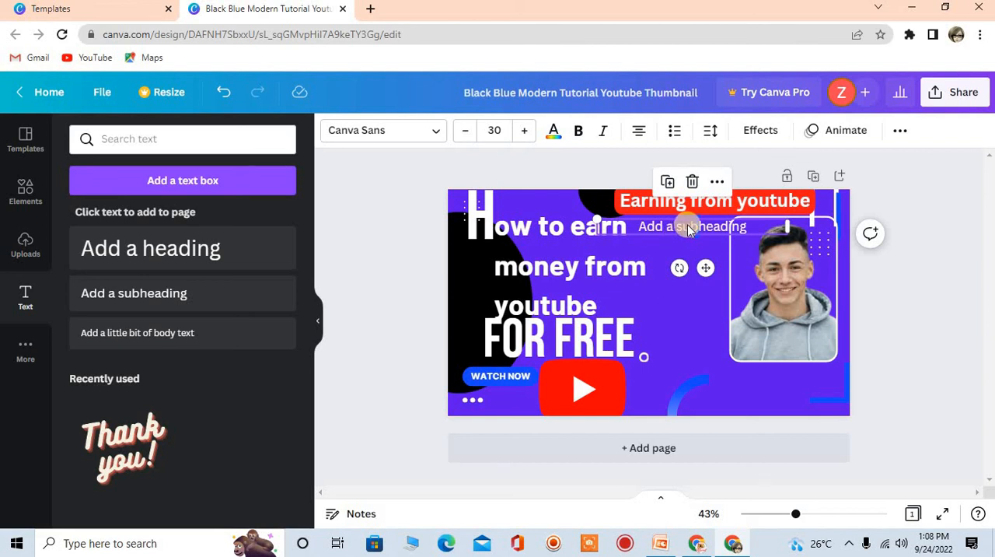
Replace the new subheading's placeholder text with "Subscribe now"
{"action": "double_click", "coordinate": [687, 224]}
{"action": "key", "text": "BackSpace"}
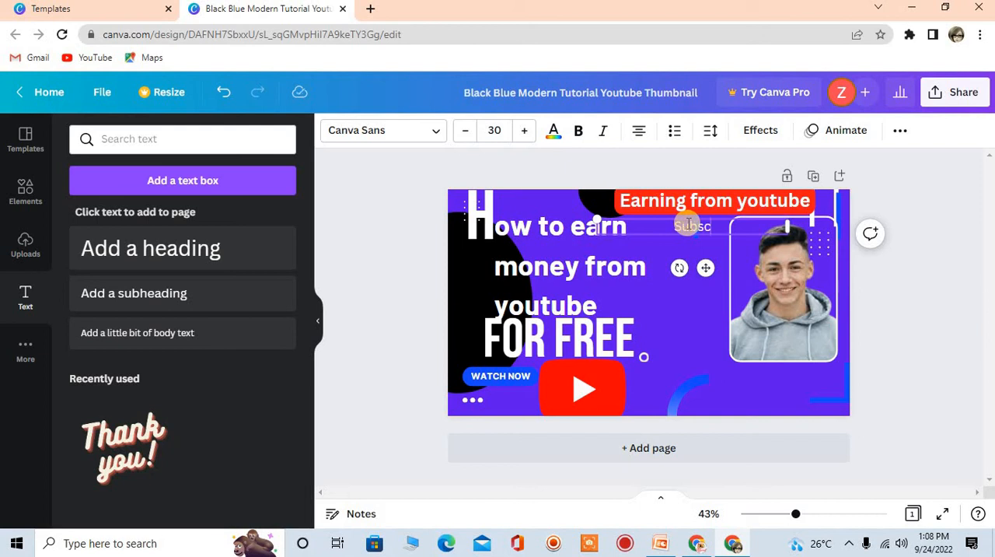
{"action": "type", "text": "ribe now"}
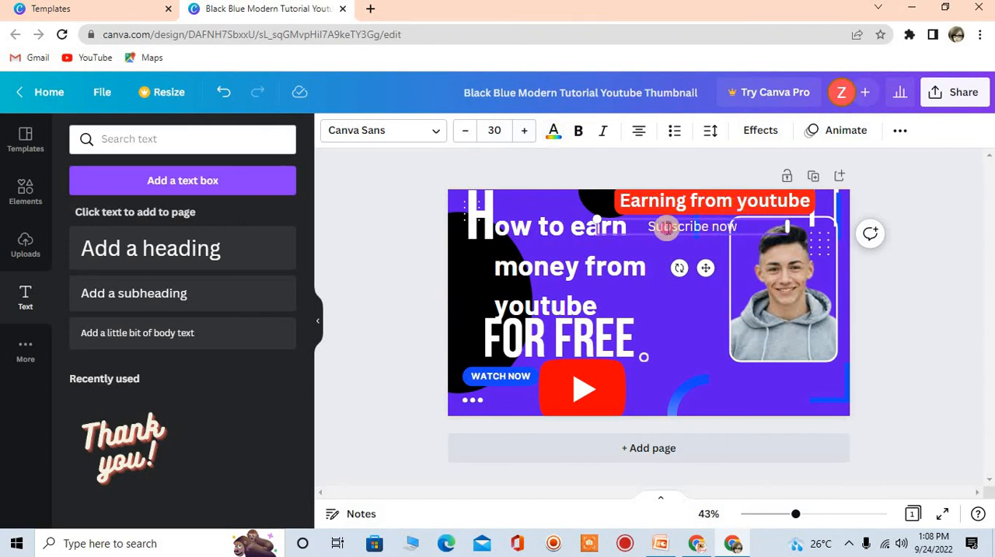
{"action": "double_click", "coordinate": [667, 228]}
{"action": "key", "text": "Left"}
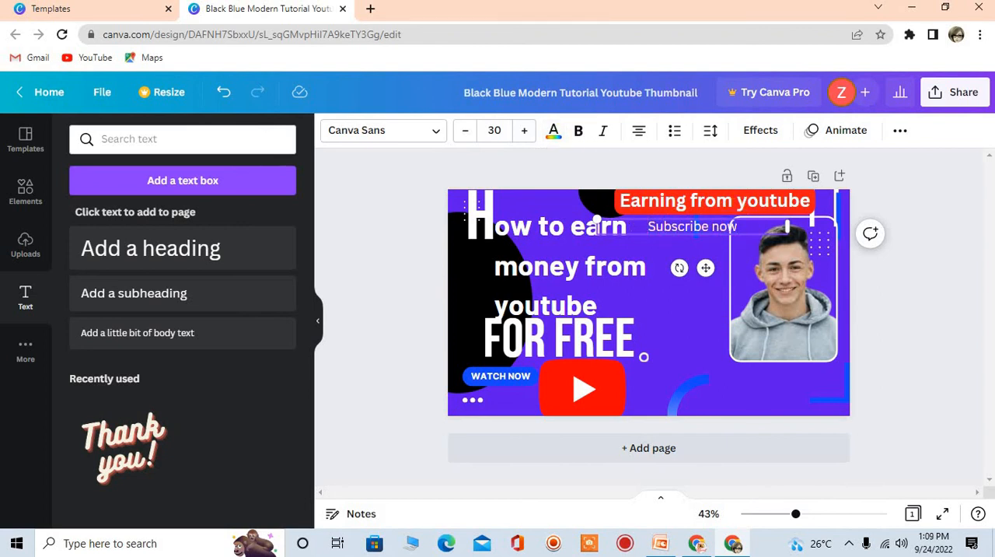
Color the "Subscribe now" text medium blue and apply the Background effect to it
{"action": "left_click_drag", "start_coordinate": [737, 226], "coordinate": [639, 226]}
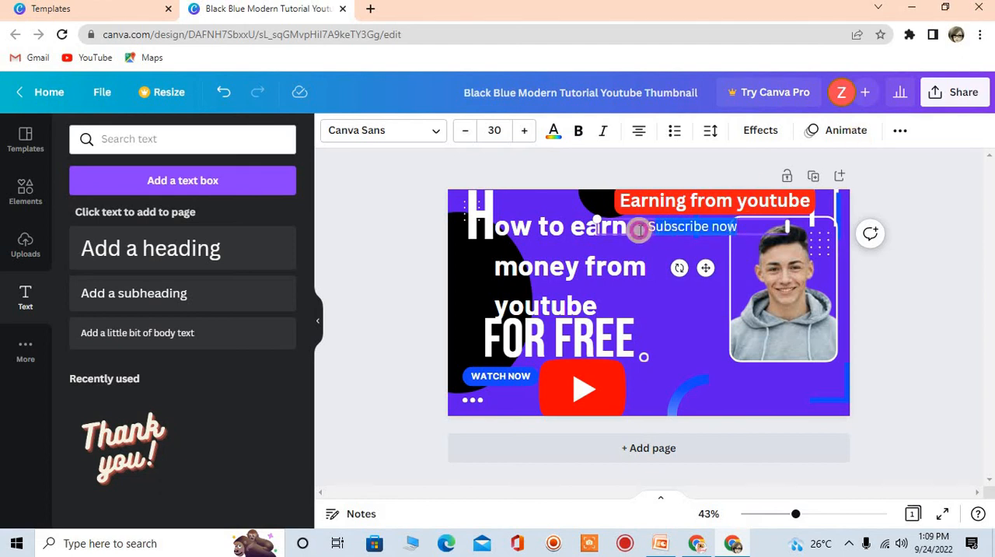
{"action": "left_click", "coordinate": [552, 134]}
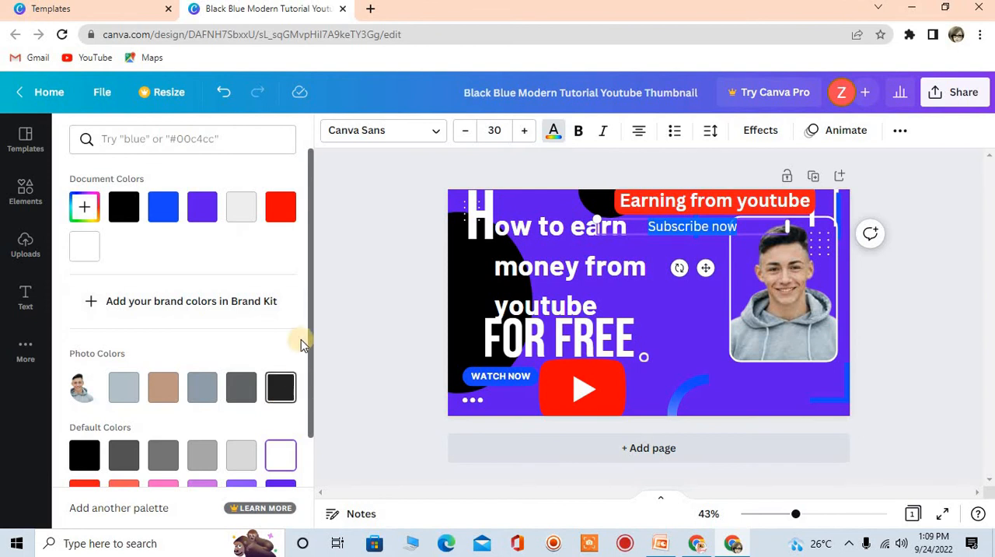
{"action": "left_click_drag", "start_coordinate": [311, 352], "coordinate": [307, 447]}
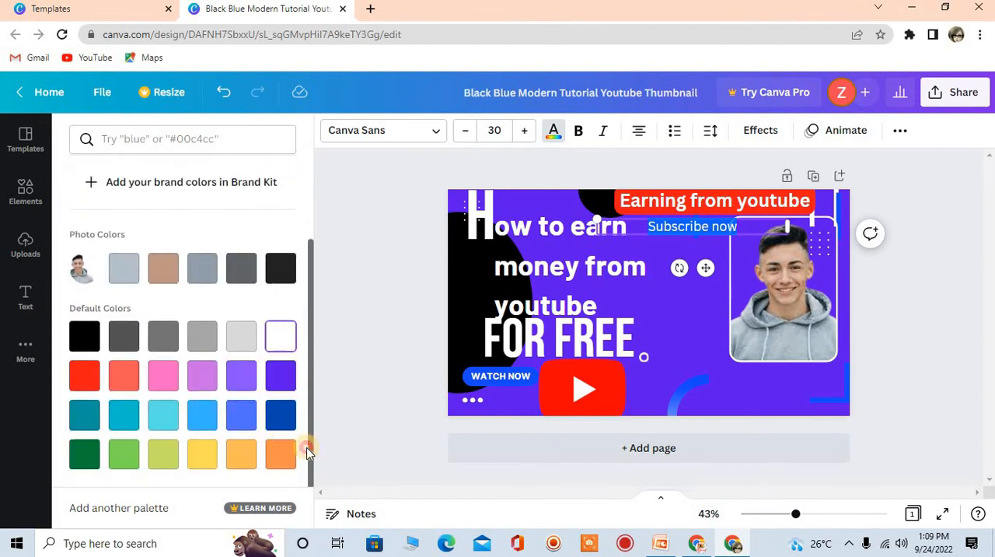
{"action": "left_click", "coordinate": [255, 420]}
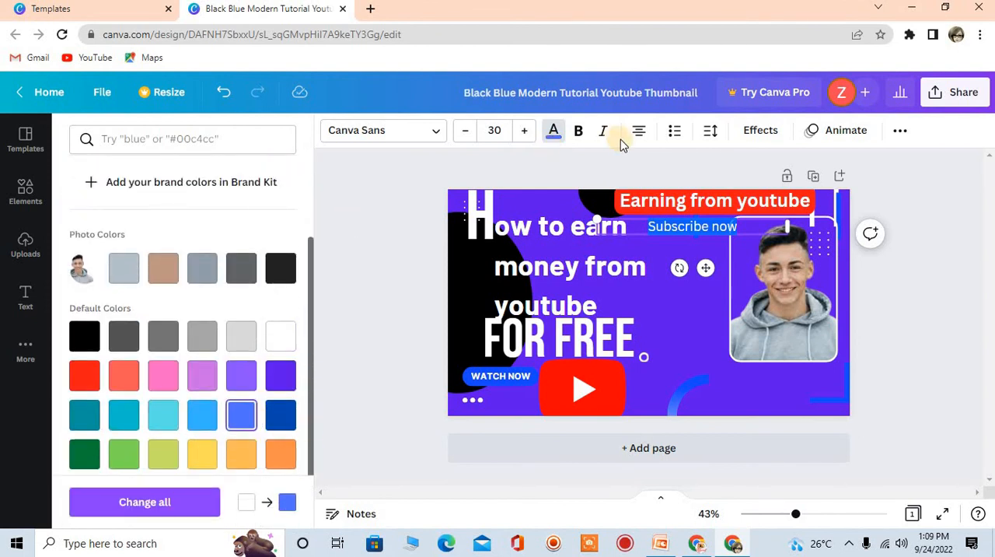
{"action": "left_click", "coordinate": [760, 130]}
{"action": "left_click_drag", "start_coordinate": [307, 385], "coordinate": [304, 490]}
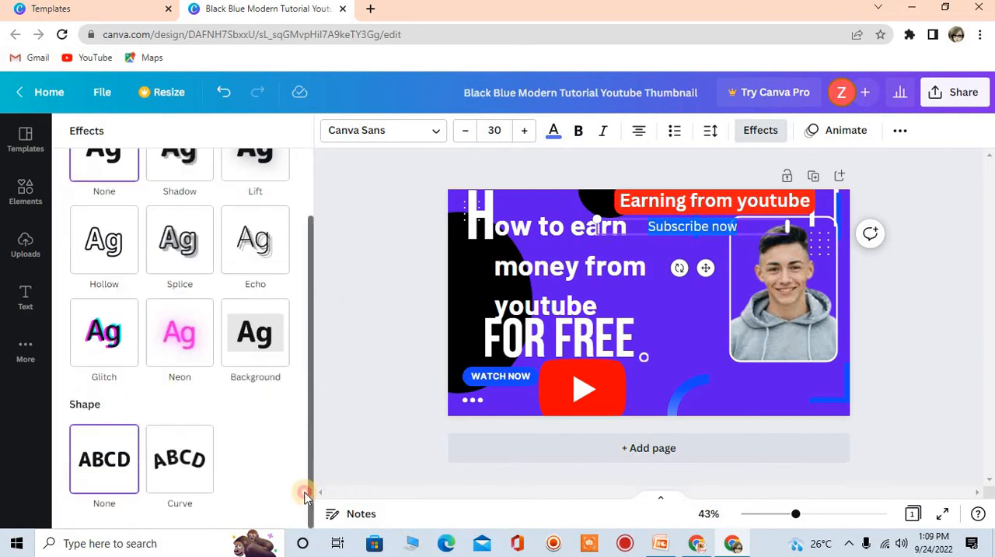
{"action": "left_click", "coordinate": [256, 342]}
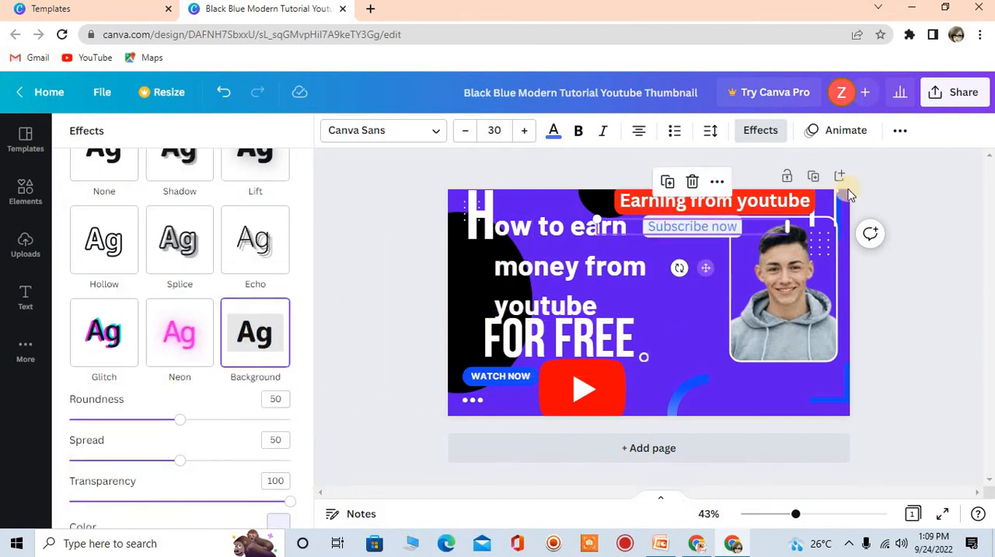
Move the "Subscribe now" label beneath the man's photo, near the thumbnail's lower right corner
{"action": "left_click", "coordinate": [698, 248]}
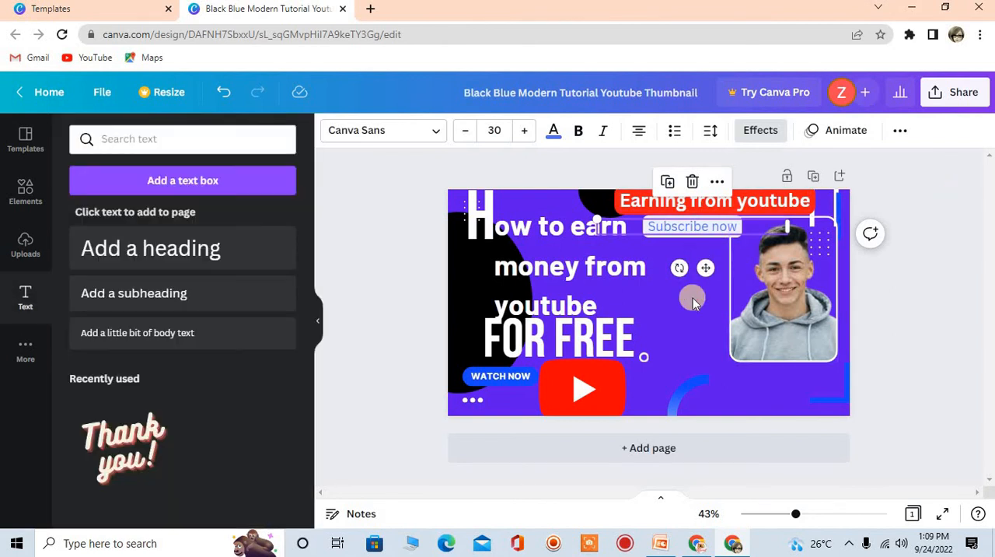
{"action": "left_click", "coordinate": [694, 304]}
{"action": "left_click", "coordinate": [693, 230]}
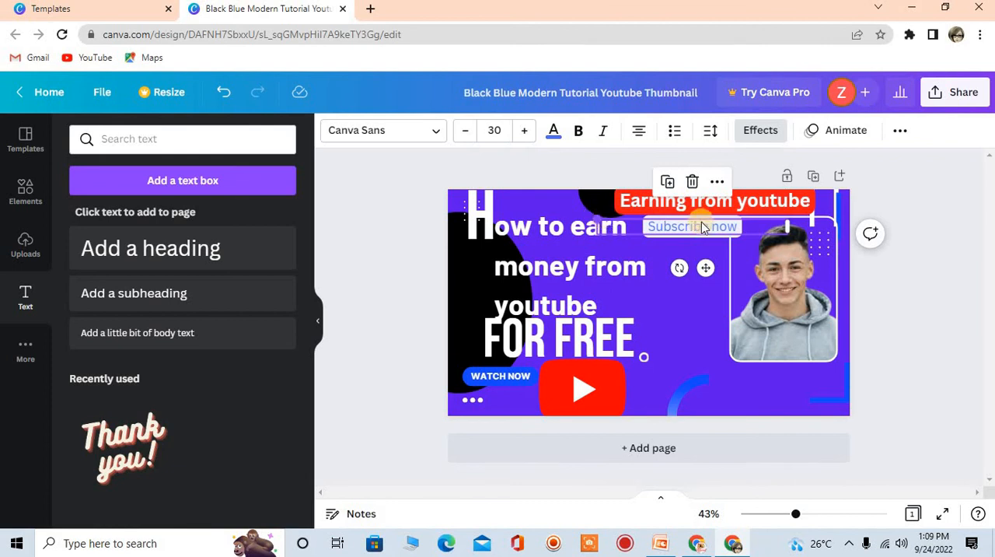
{"action": "left_click_drag", "start_coordinate": [706, 265], "coordinate": [768, 442]}
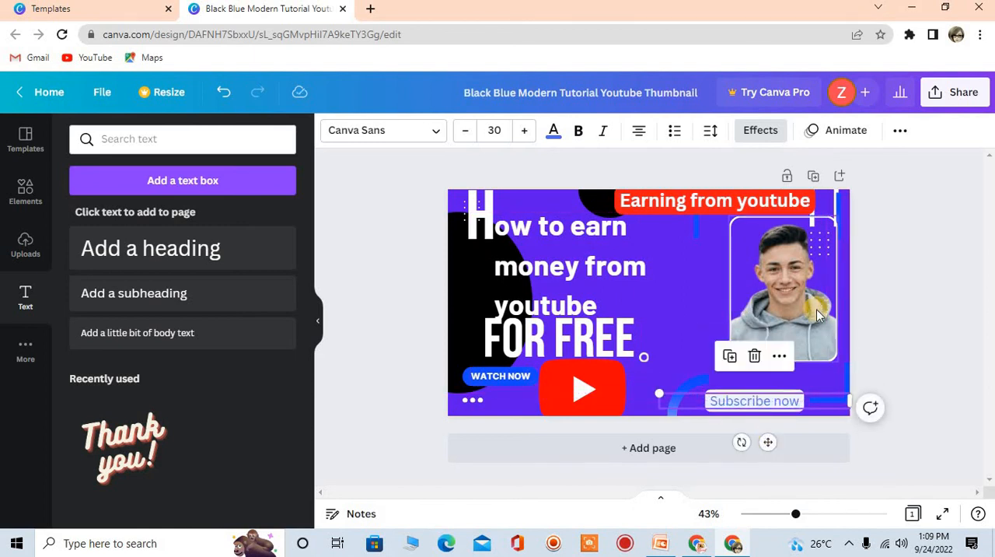
{"action": "left_click", "coordinate": [911, 325]}
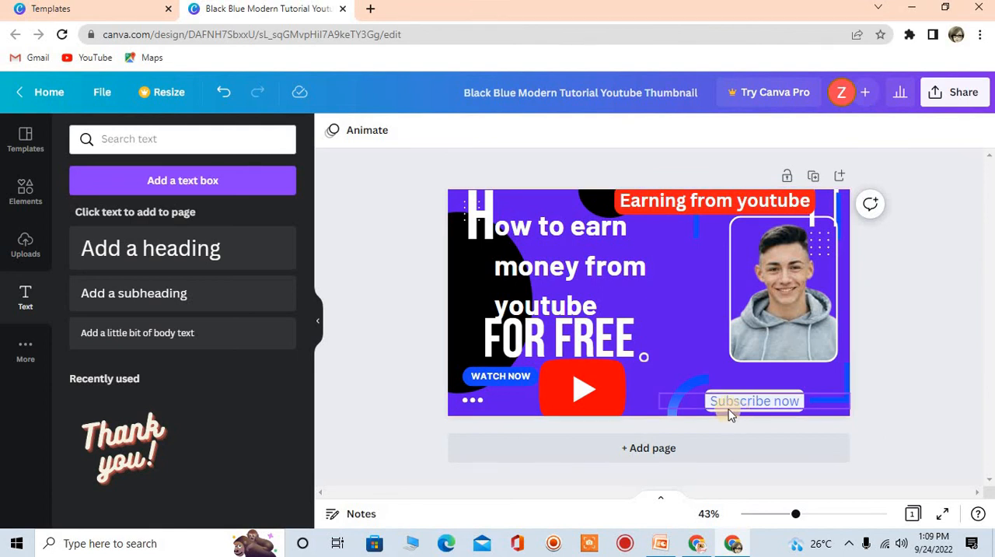
Add the right-pointing hand emoji from the Emoji app to the thumbnail
{"action": "left_click", "coordinate": [580, 392]}
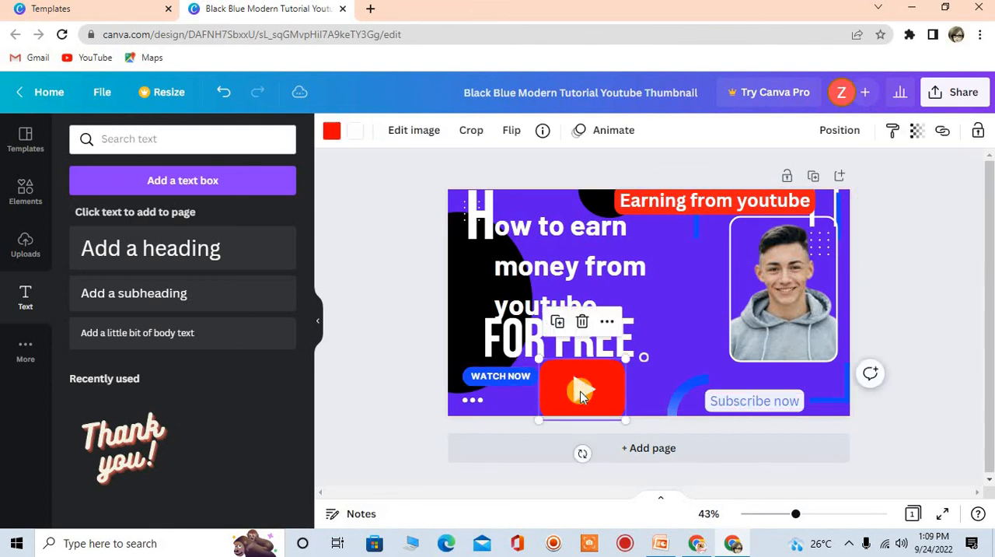
{"action": "left_click", "coordinate": [27, 348]}
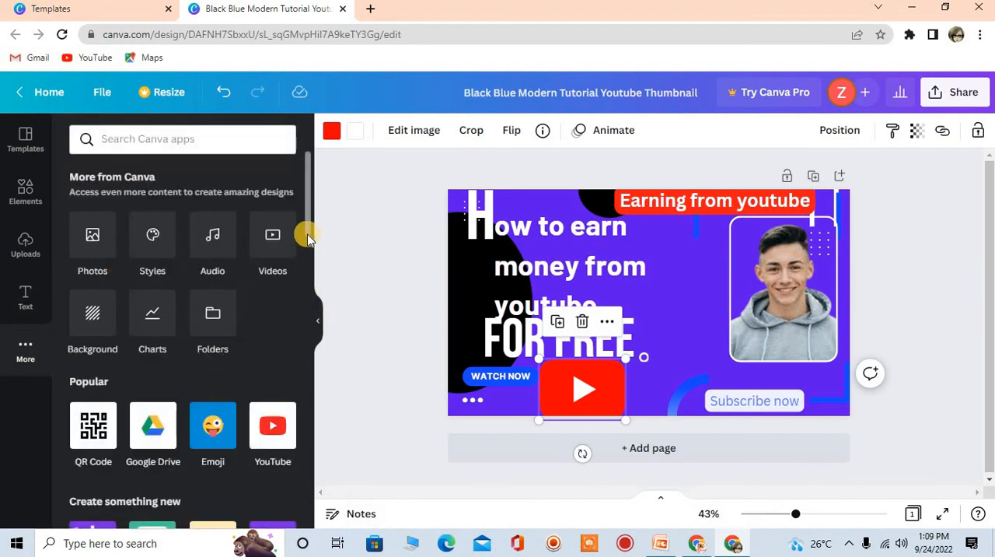
{"action": "left_click_drag", "start_coordinate": [308, 225], "coordinate": [309, 265]}
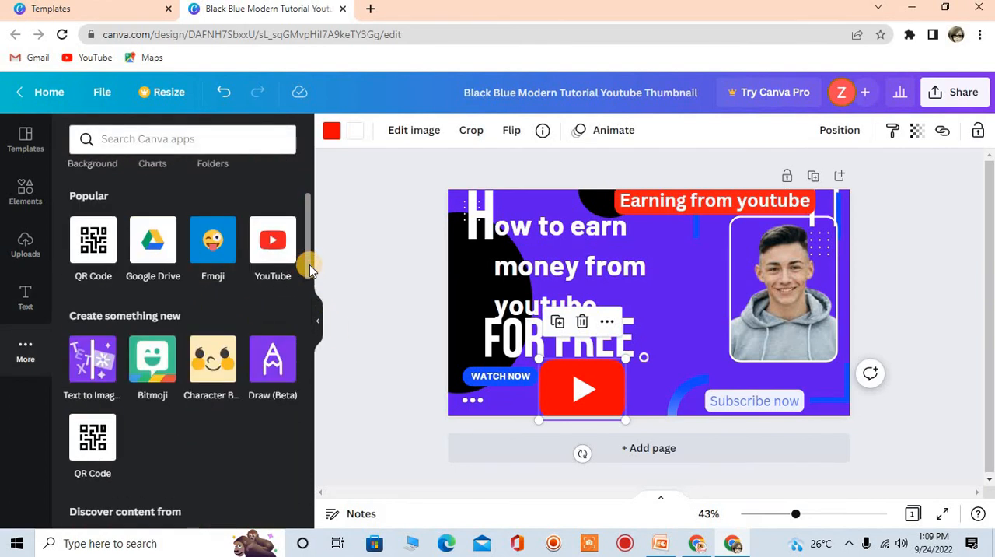
{"action": "left_click", "coordinate": [205, 246]}
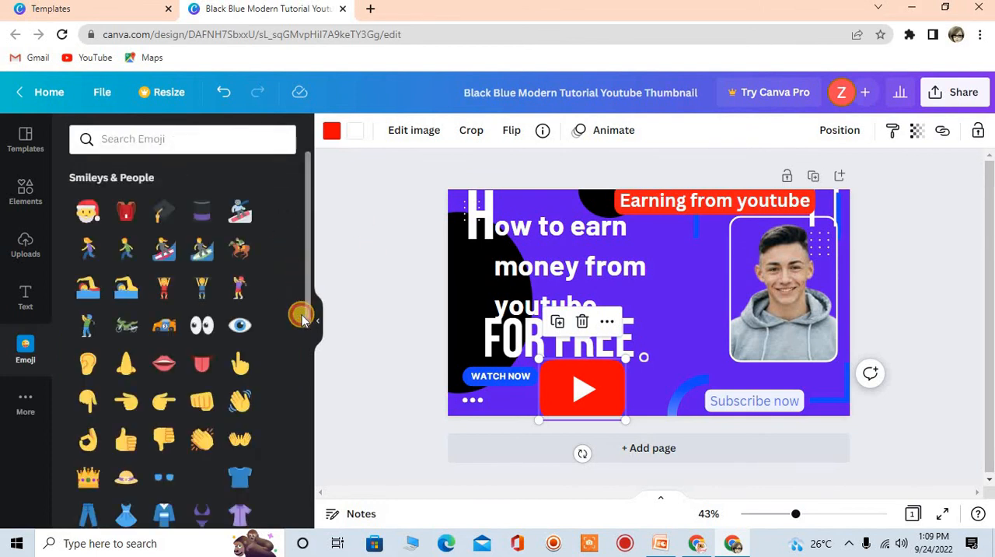
{"action": "scroll", "coordinate": [302, 318], "scroll_direction": "down", "scroll_amount": 3}
{"action": "scroll", "coordinate": [302, 321], "scroll_direction": "up", "scroll_amount": 1}
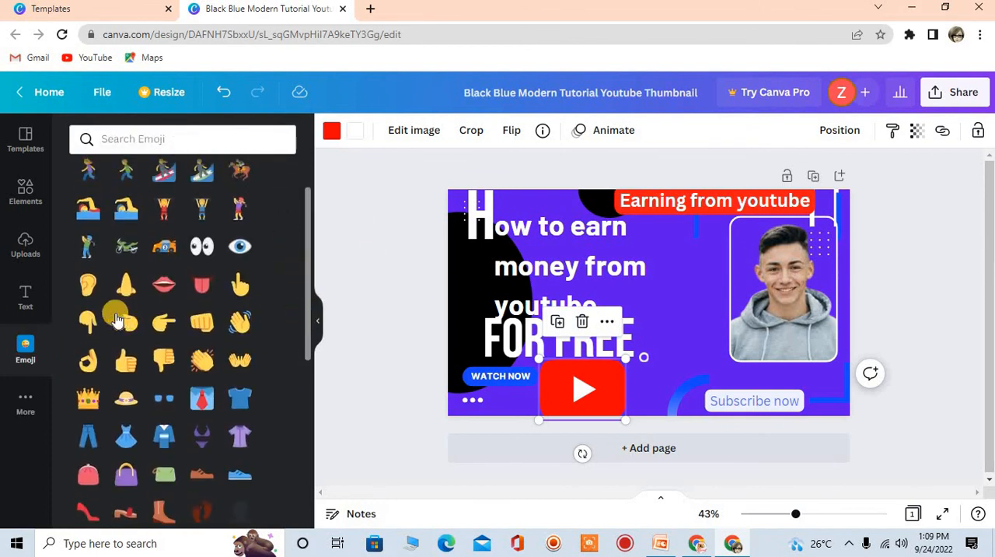
{"action": "left_click", "coordinate": [163, 329]}
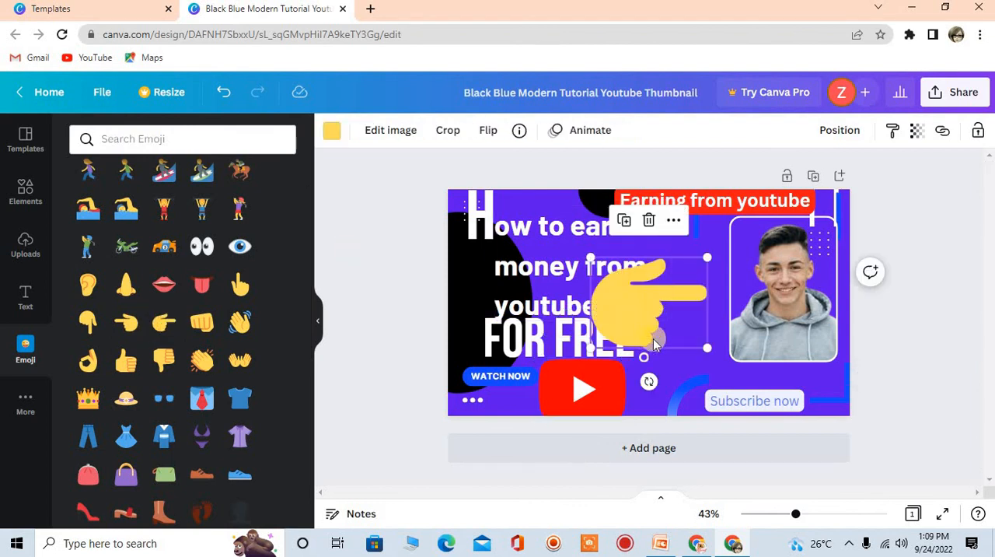
Shrink the hand emoji to roughly half size and rotate it to point at the "How to earn money from youtube" text
{"action": "left_click_drag", "start_coordinate": [702, 346], "coordinate": [687, 317]}
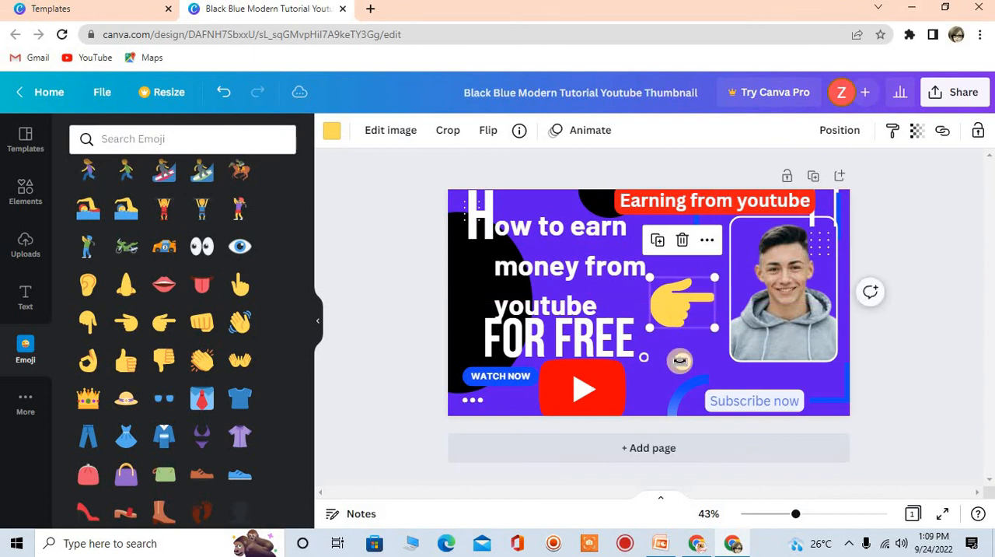
{"action": "left_click_drag", "start_coordinate": [674, 360], "coordinate": [623, 273]}
{"action": "left_click", "coordinate": [396, 268]}
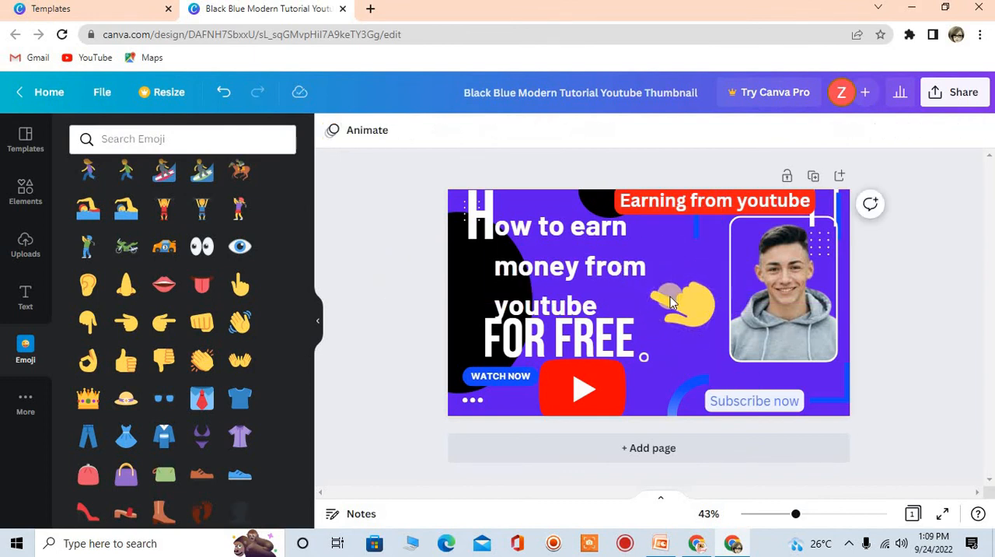
Delete the hand emoji from the thumbnail
{"action": "left_click", "coordinate": [673, 303]}
{"action": "key", "text": "Delete"}
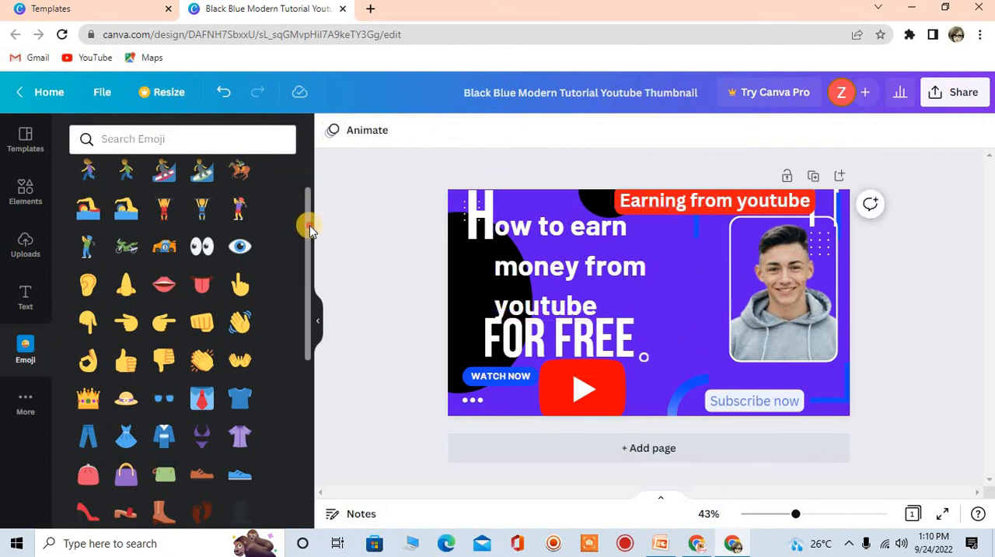
{"action": "left_click_drag", "start_coordinate": [309, 227], "coordinate": [307, 185]}
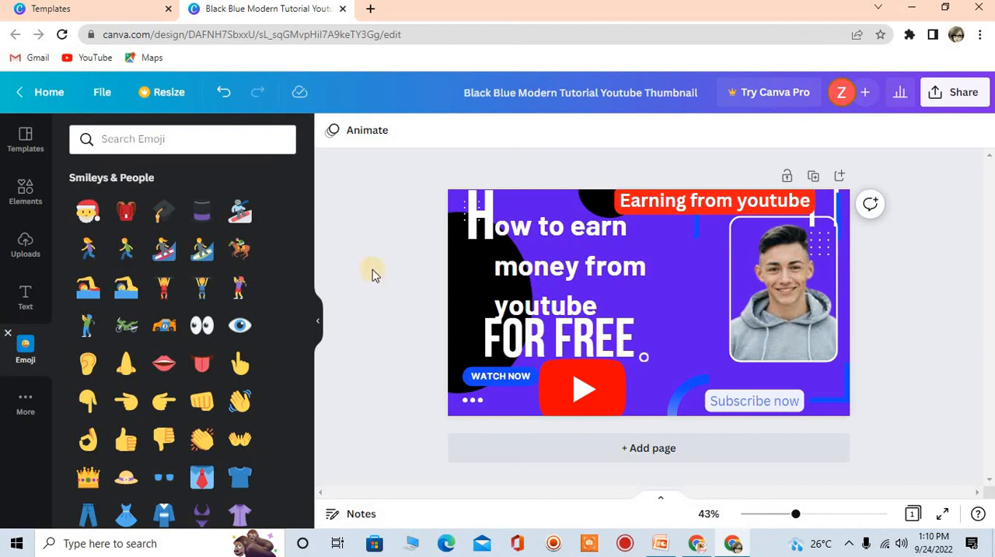
Open the Facebook media-import app and close its account connection window
{"action": "left_click", "coordinate": [26, 401]}
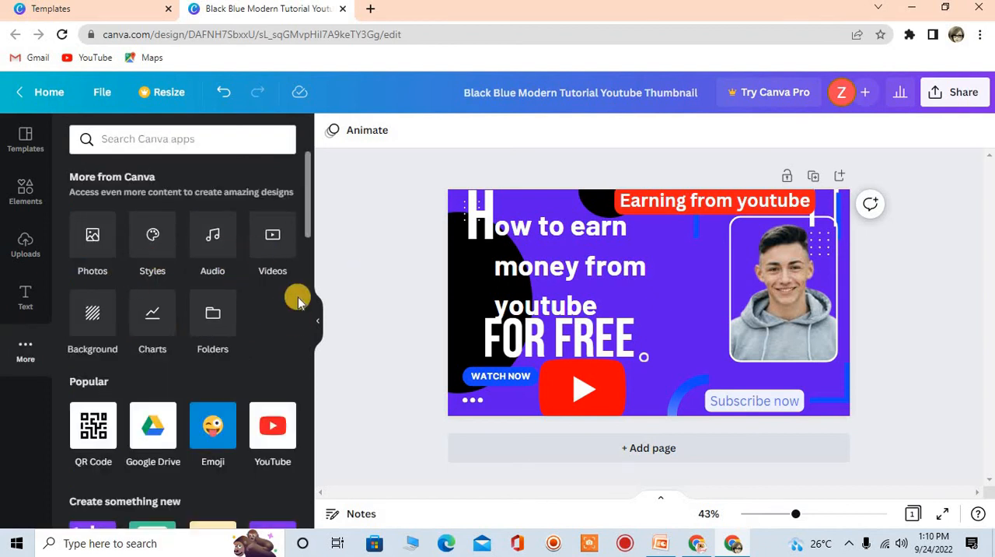
{"action": "left_click_drag", "start_coordinate": [304, 204], "coordinate": [295, 376]}
{"action": "scroll", "coordinate": [299, 378], "scroll_direction": "down", "scroll_amount": 6}
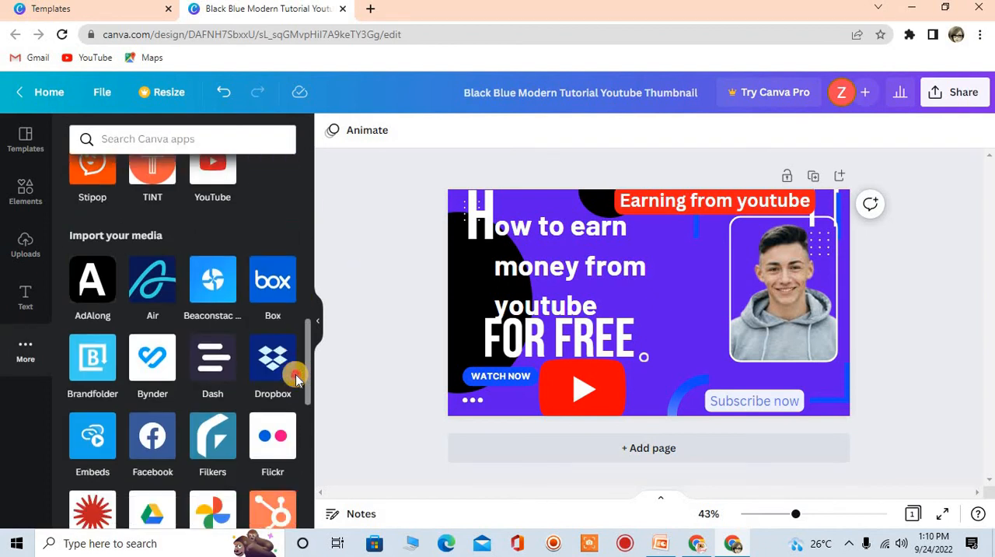
{"action": "left_click", "coordinate": [149, 416]}
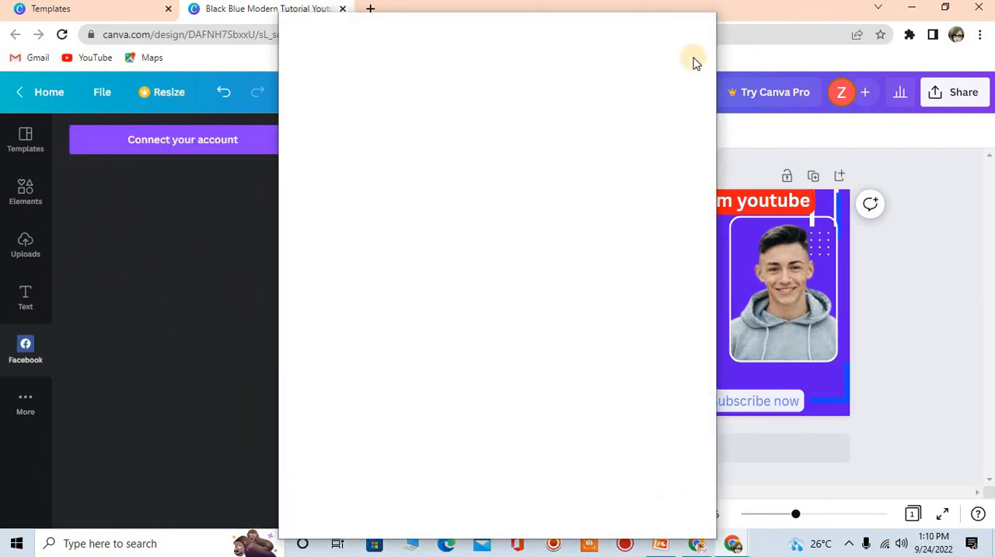
{"action": "left_click", "coordinate": [709, 23]}
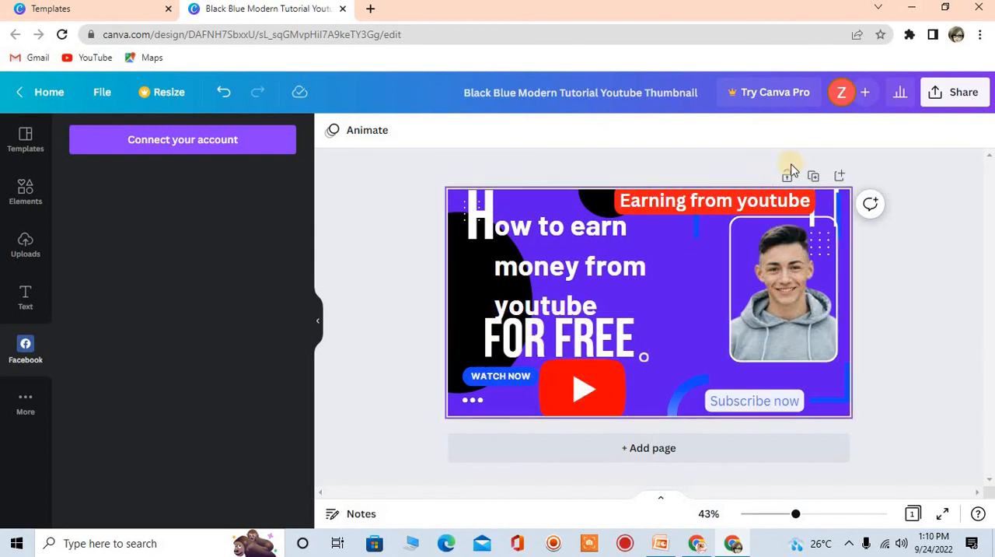
Download the finished thumbnail as a PNG file and dismiss the download pop-up
{"action": "left_click", "coordinate": [962, 91]}
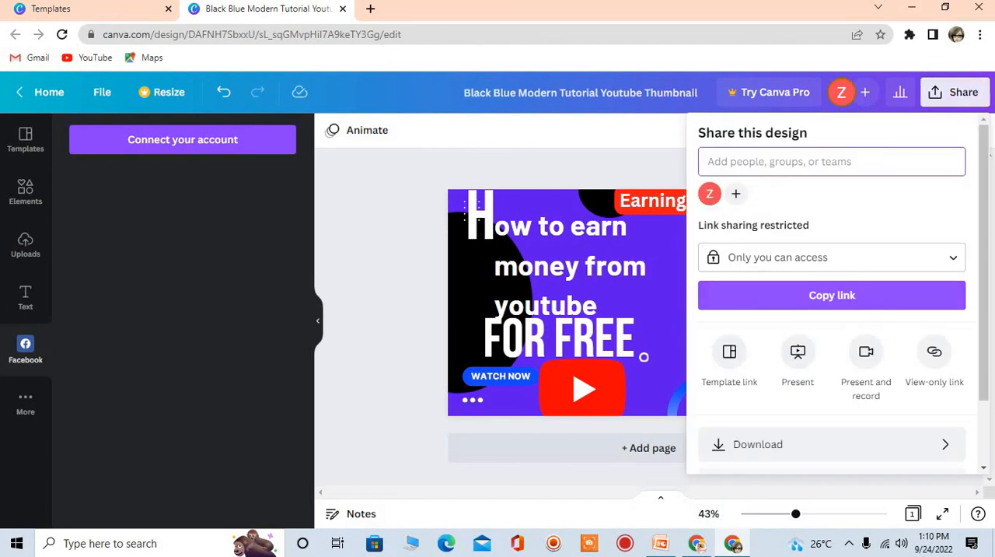
{"action": "left_click_drag", "start_coordinate": [984, 208], "coordinate": [972, 267]}
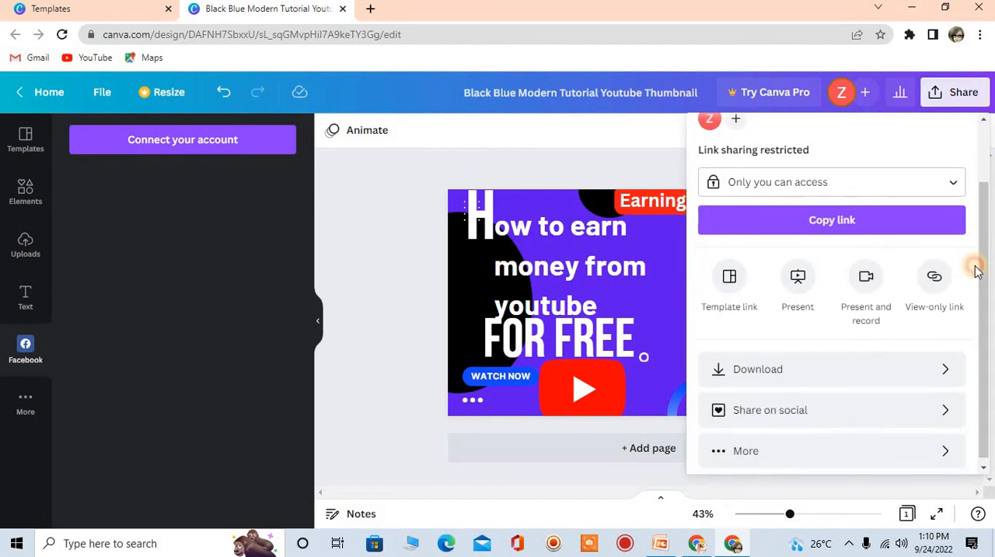
{"action": "left_click", "coordinate": [863, 225]}
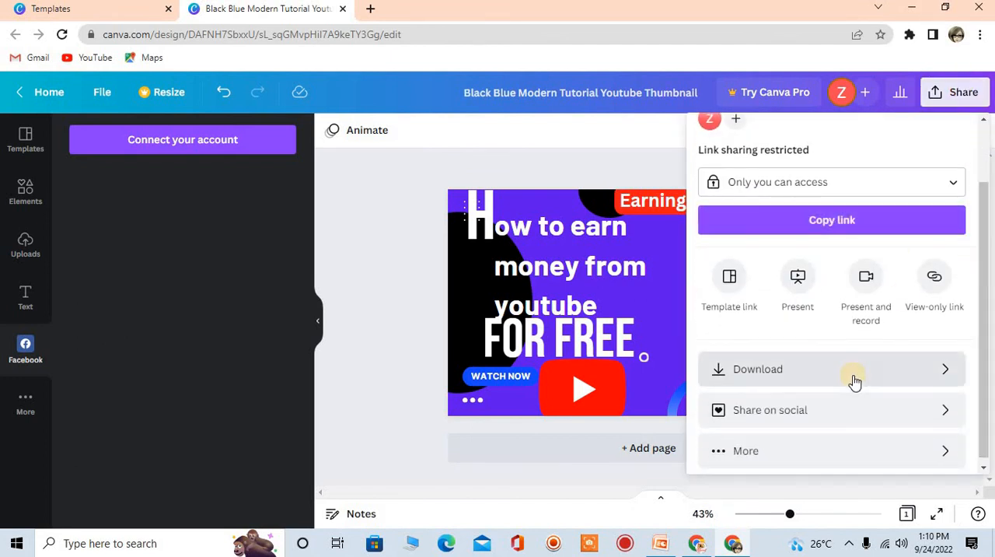
{"action": "left_click", "coordinate": [791, 370]}
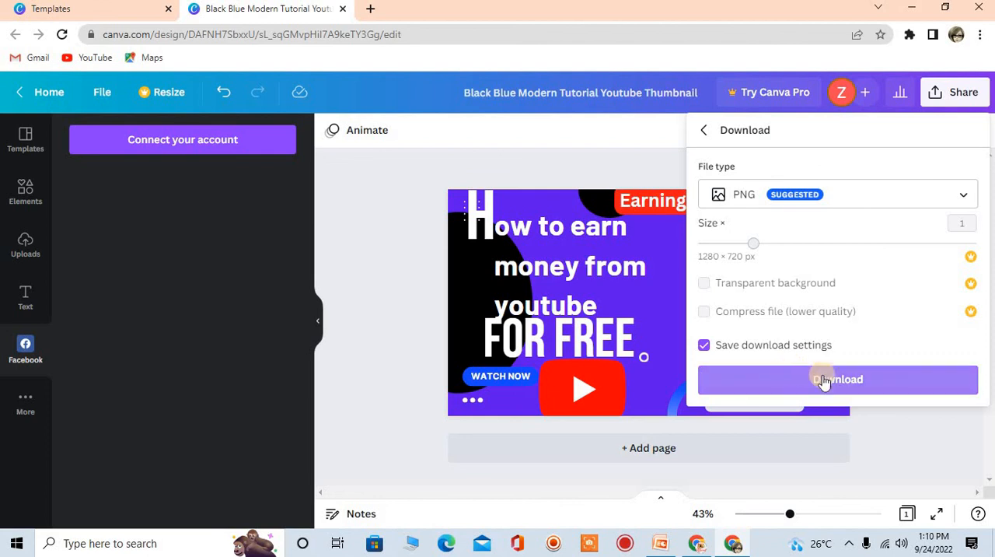
{"action": "left_click", "coordinate": [851, 376]}
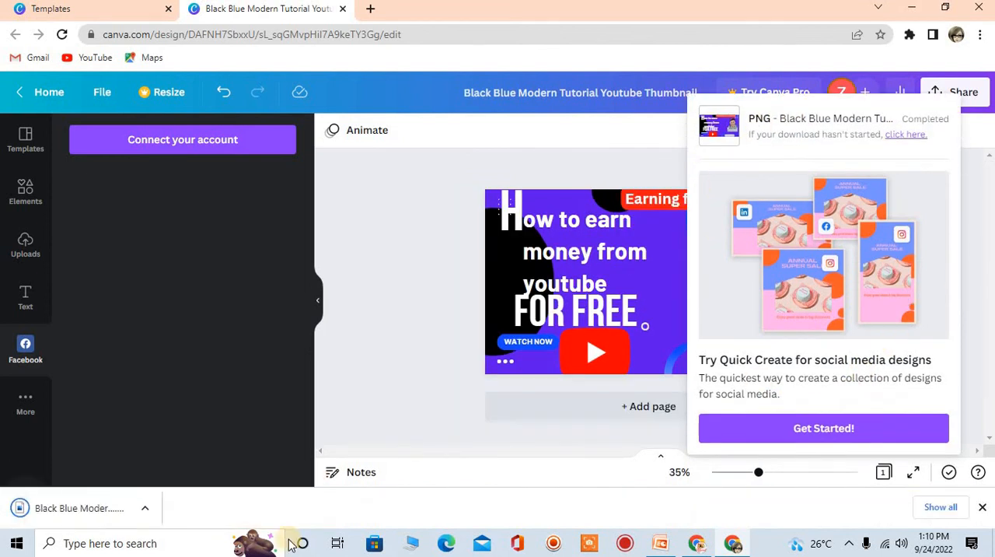
{"action": "left_click", "coordinate": [401, 419]}
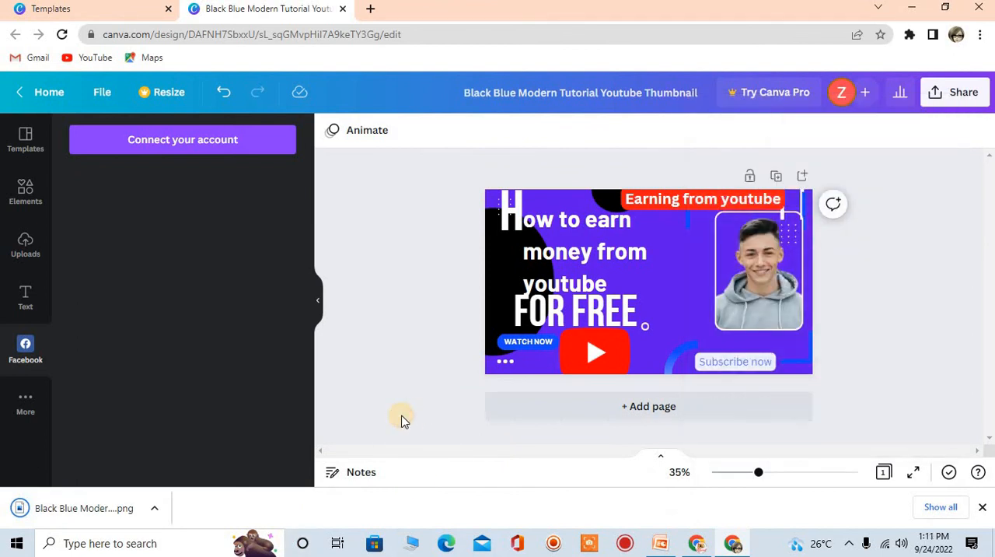